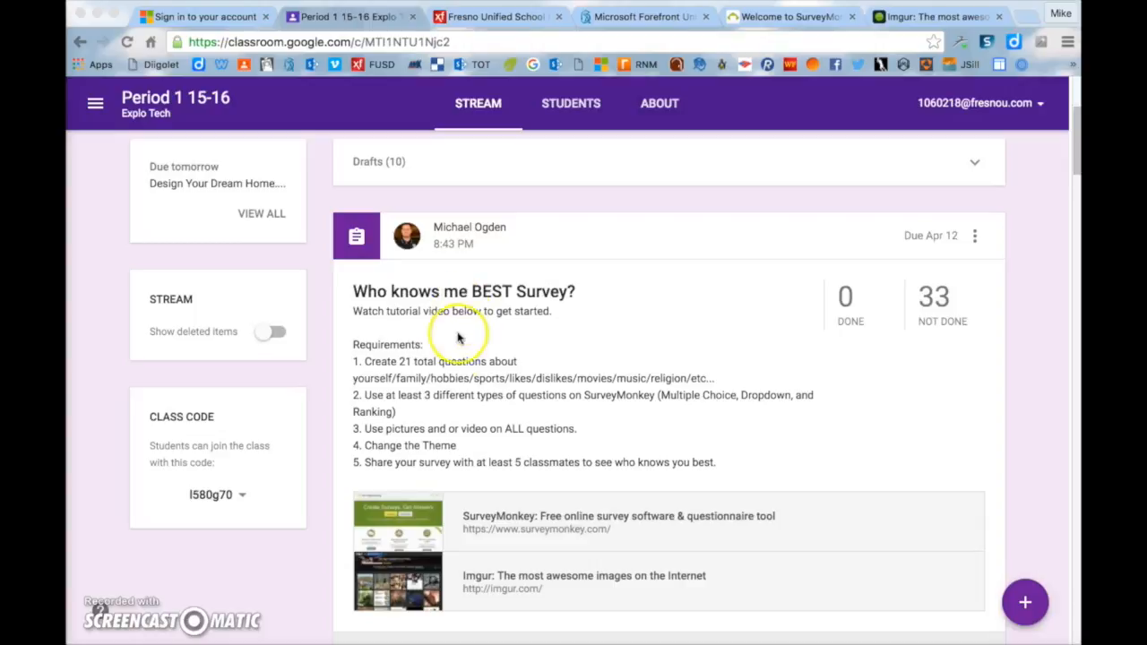
- Open the assignment's SurveyMonkey link in a new tab, reaching the Welcome Back sign-in page
scroll(457, 359, "down", 1)
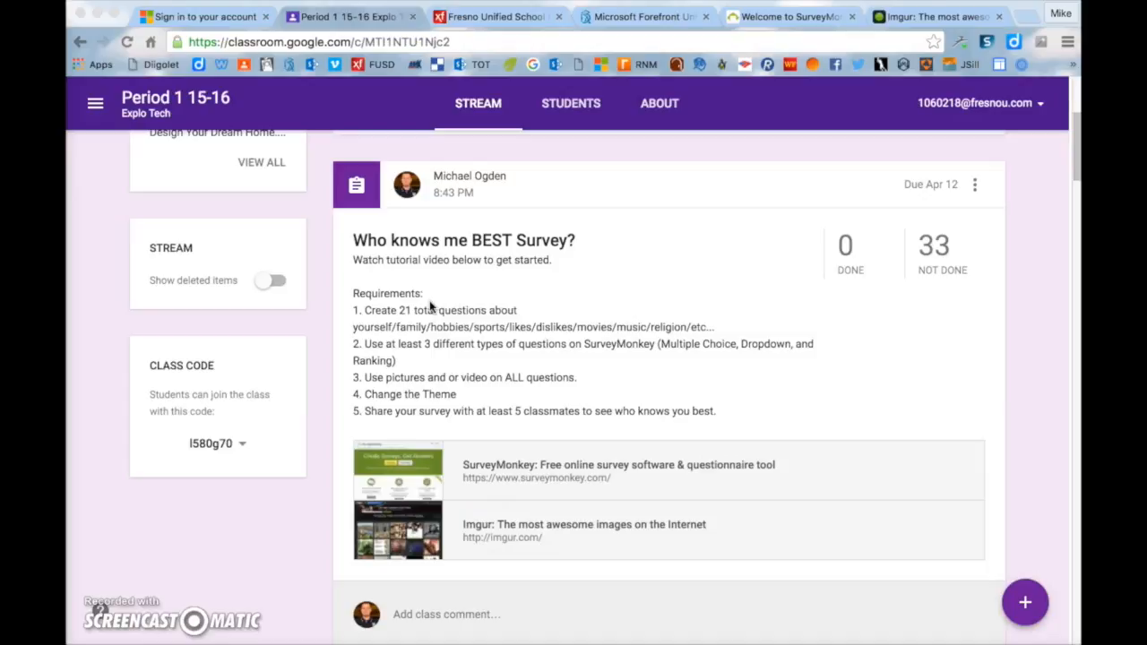
left_click(571, 467)
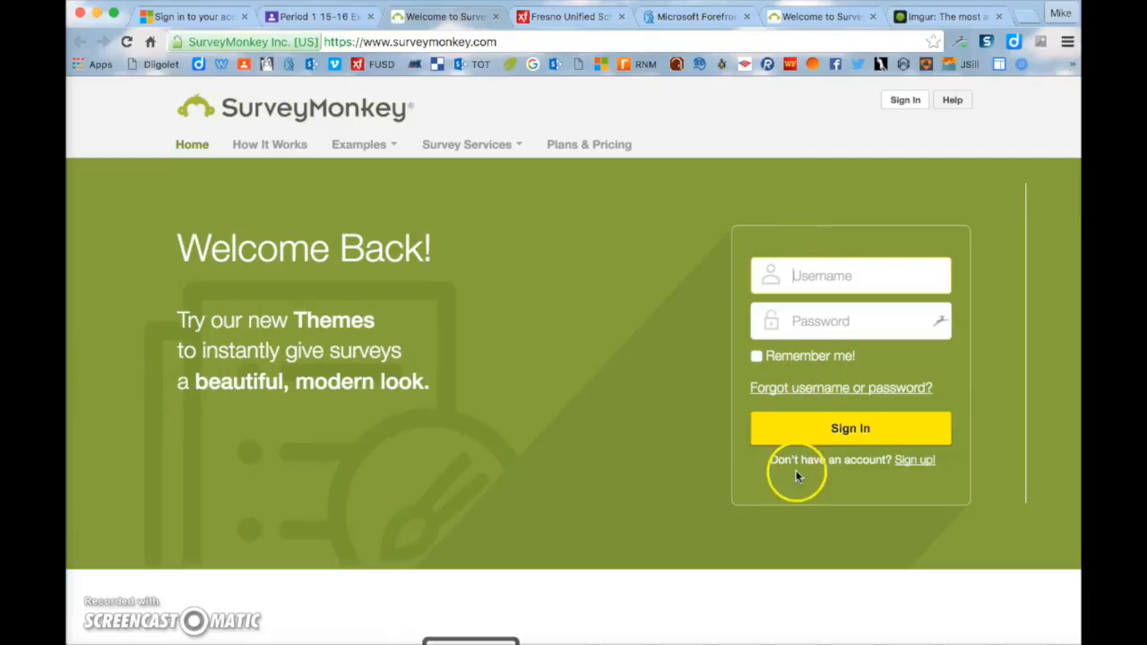
- Sign in to the existing SurveyMonkey account and choose + Create Survey from My Surveys
left_click(907, 463)
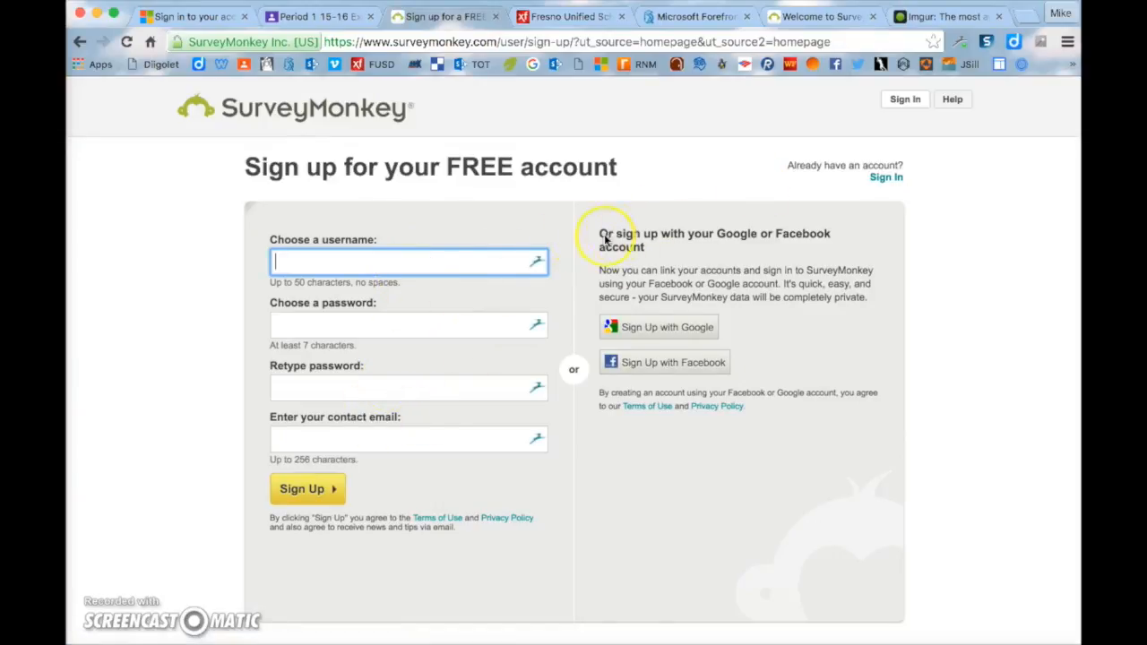
left_click(908, 105)
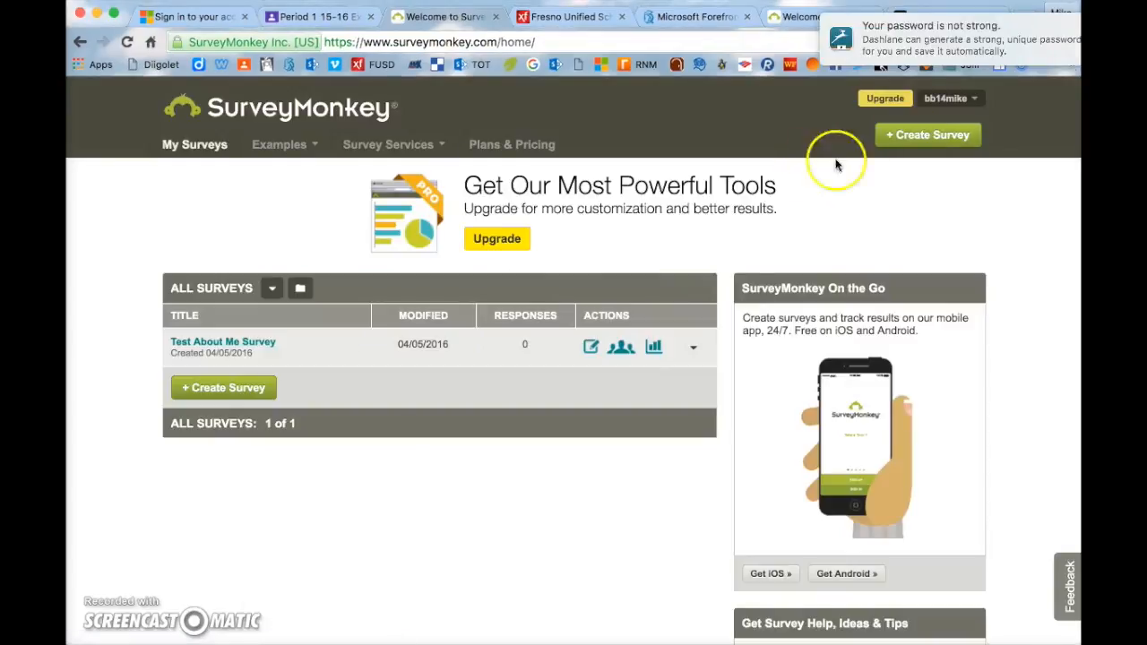
left_click(928, 136)
left_click(928, 136)
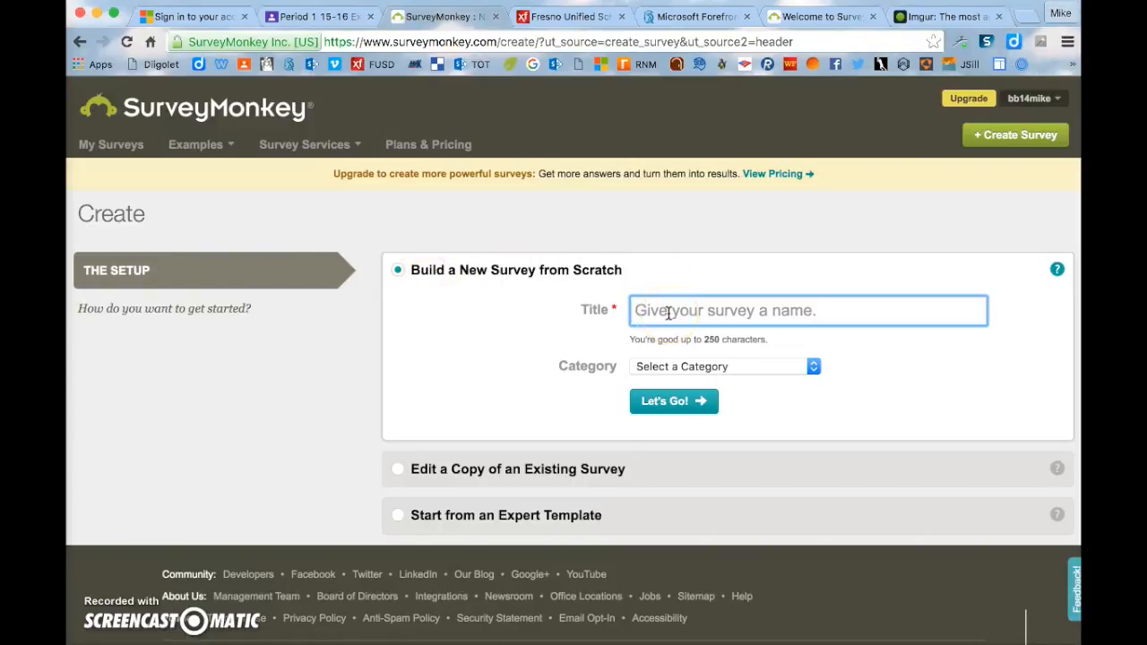
- Title the new survey 'Who Knows Me The Best?', set category Education, and open Design Survey
type("Who Knows Me The Best?")
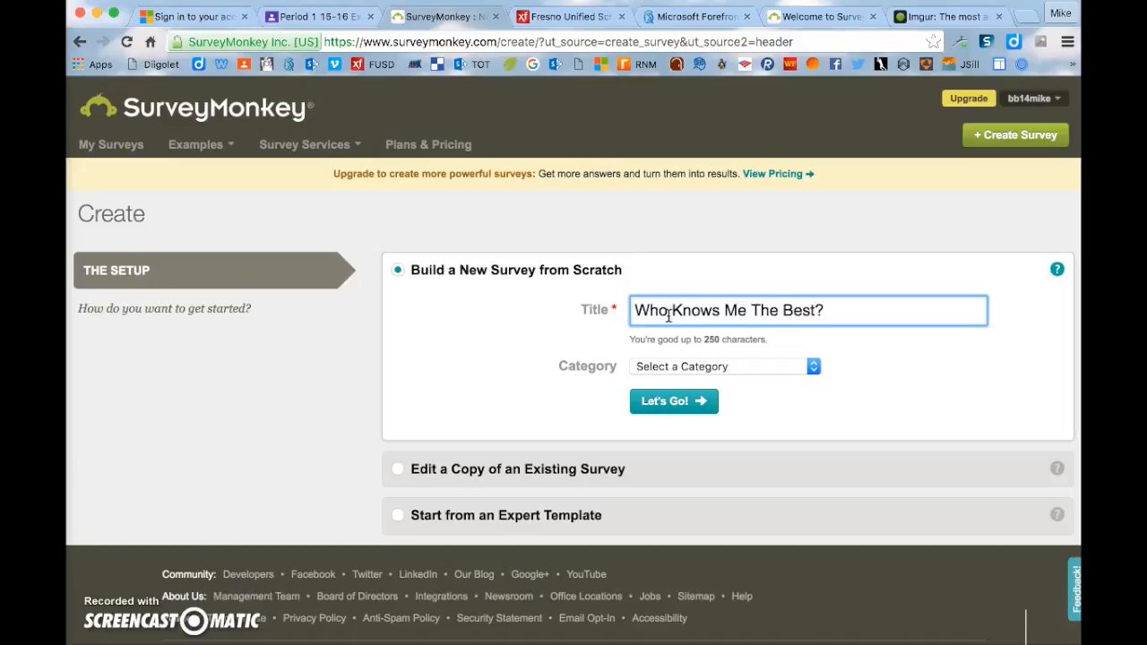
left_click(707, 366)
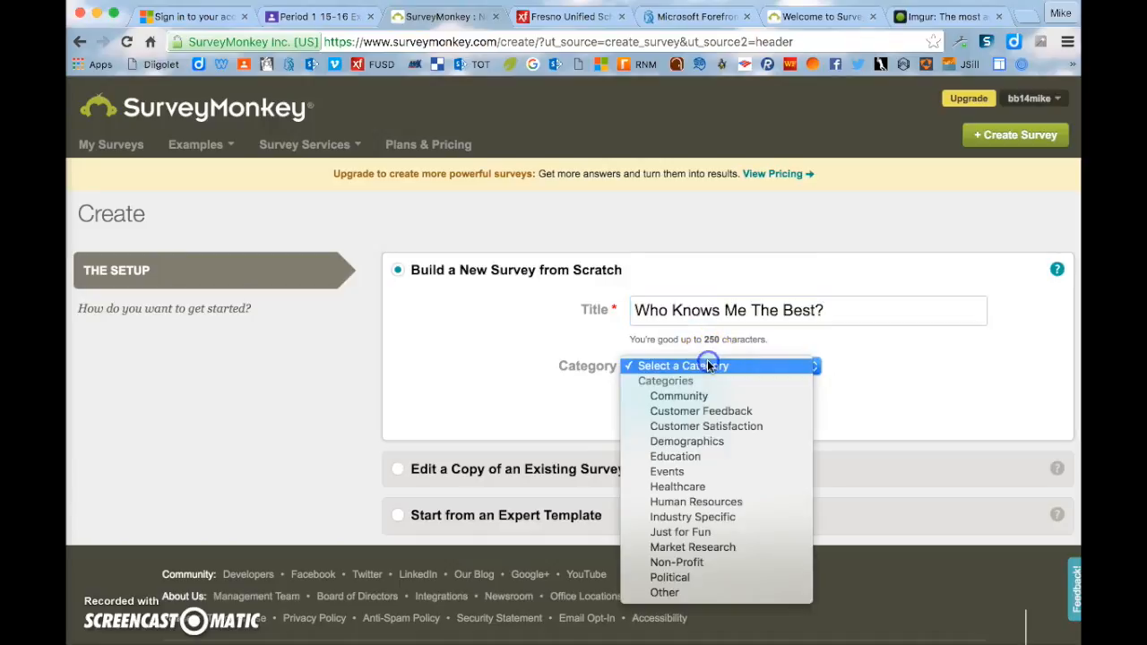
left_click(719, 457)
left_click(687, 404)
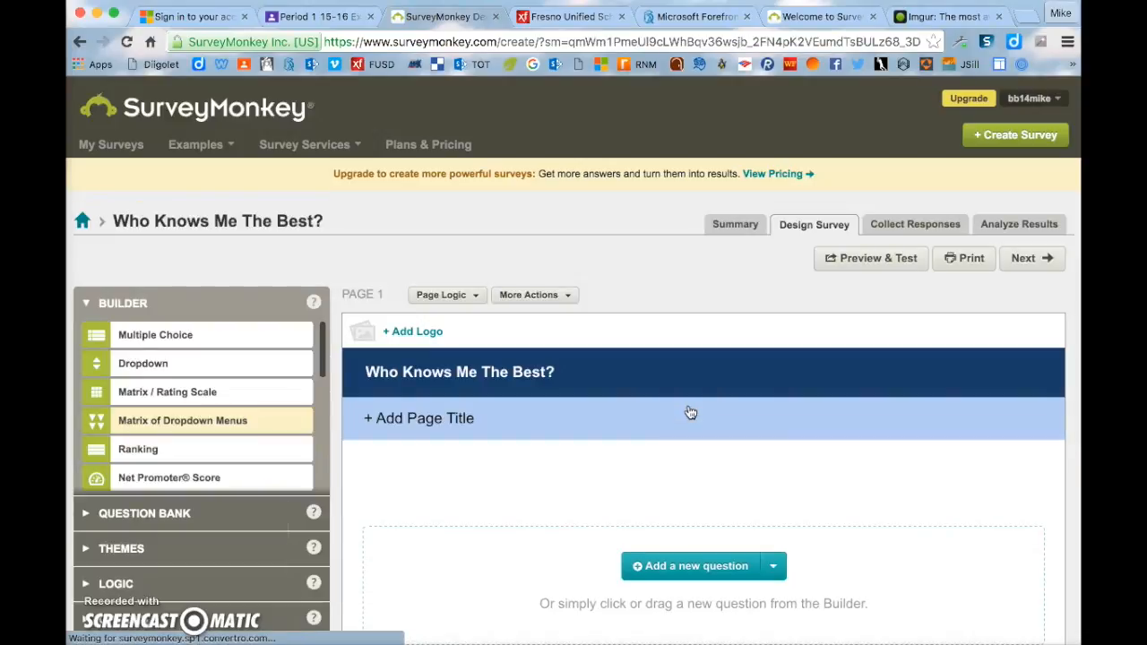
scroll(545, 366, "down", 2)
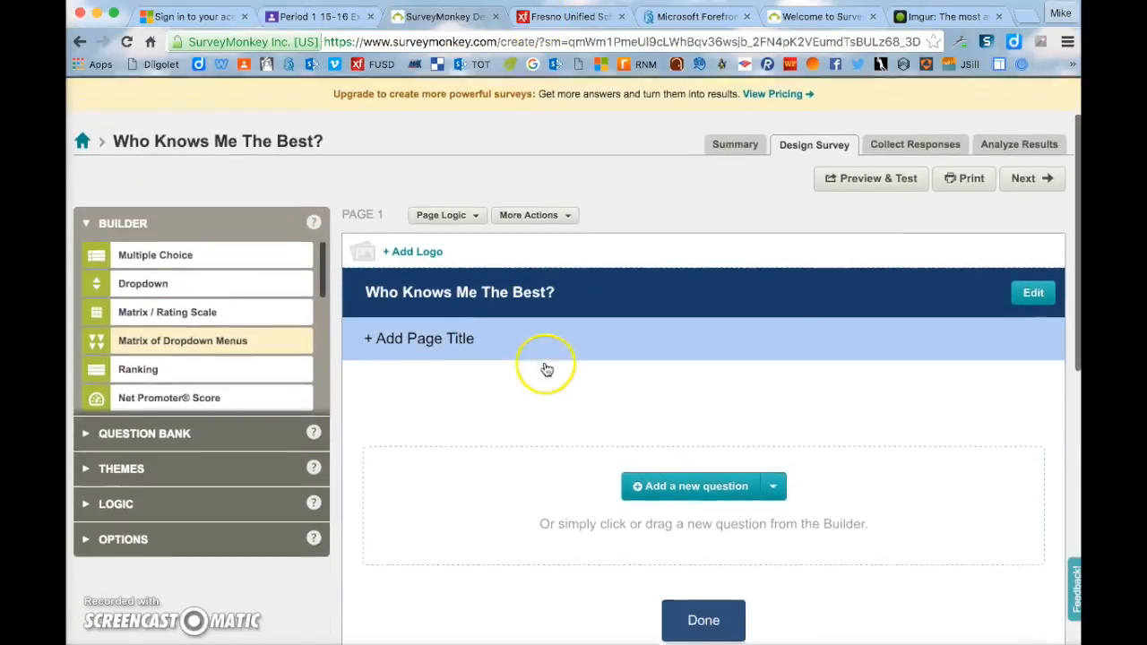
left_click(351, 15)
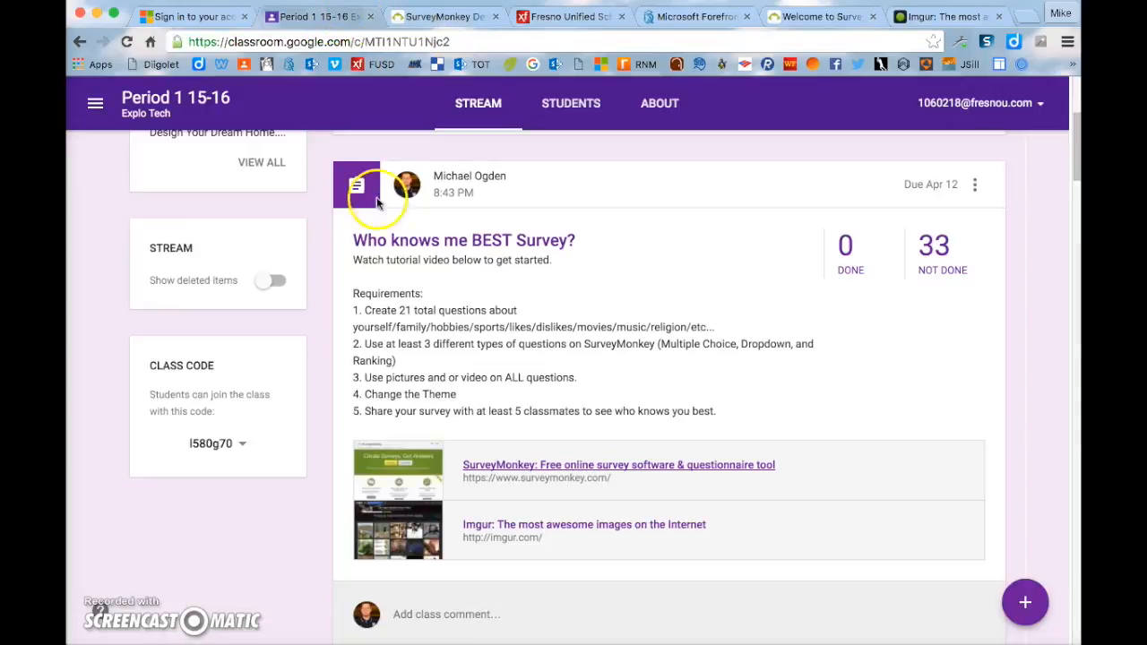
scroll(443, 361, "down", 1)
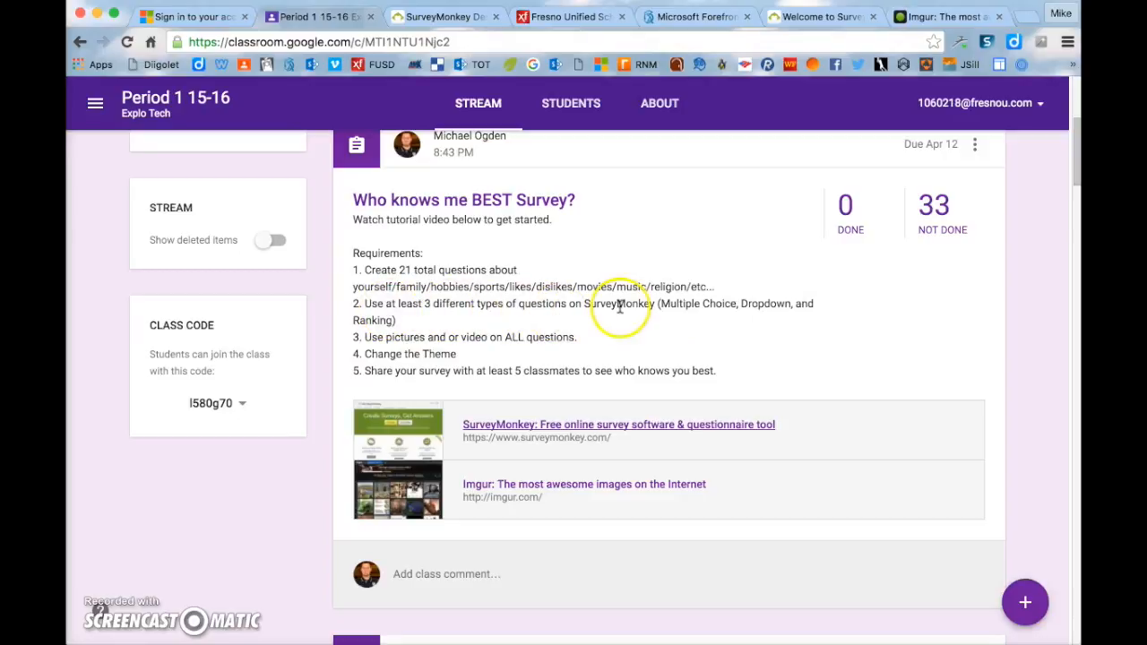
left_click_drag(660, 304, 768, 304)
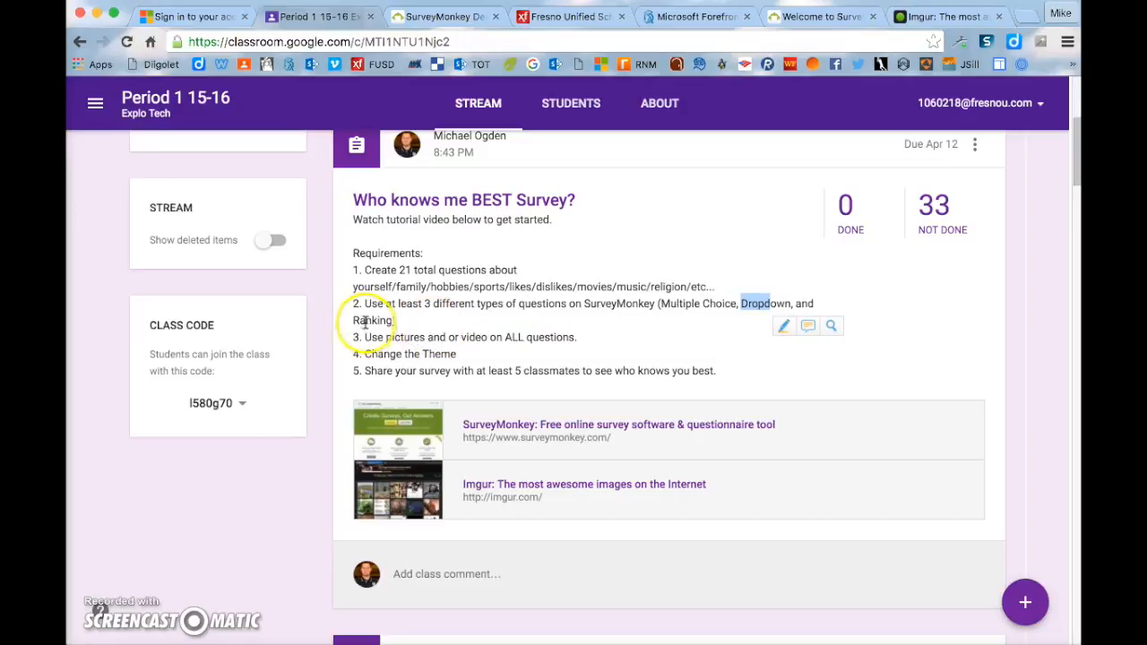
left_click_drag(381, 320, 446, 321)
left_click(447, 321)
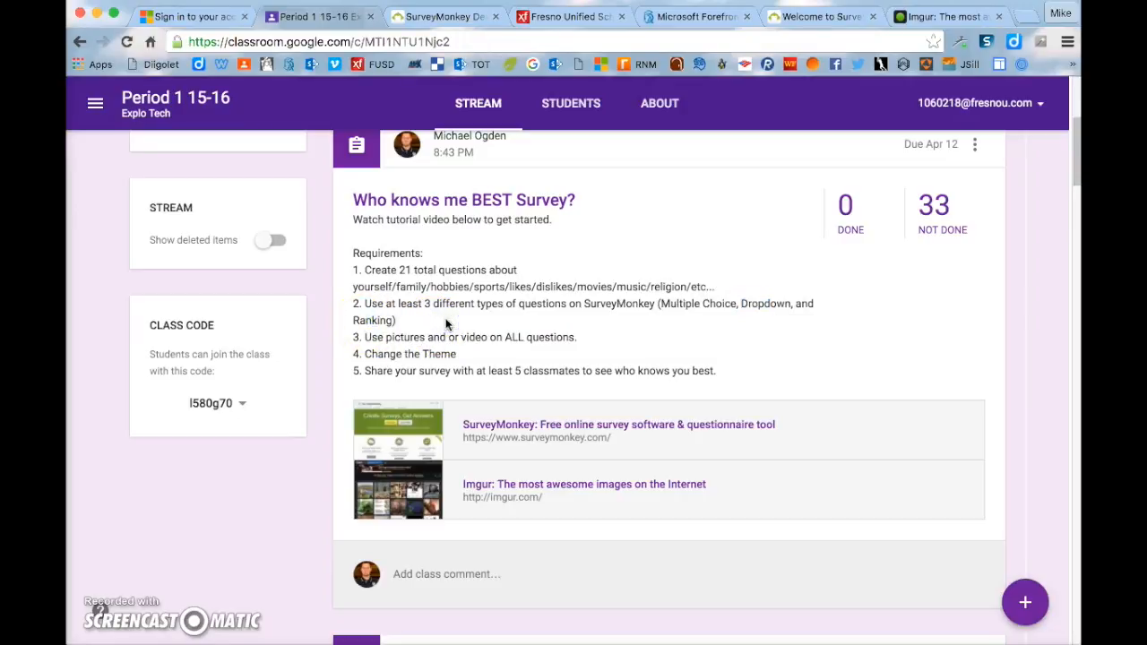
left_click_drag(385, 337, 499, 337)
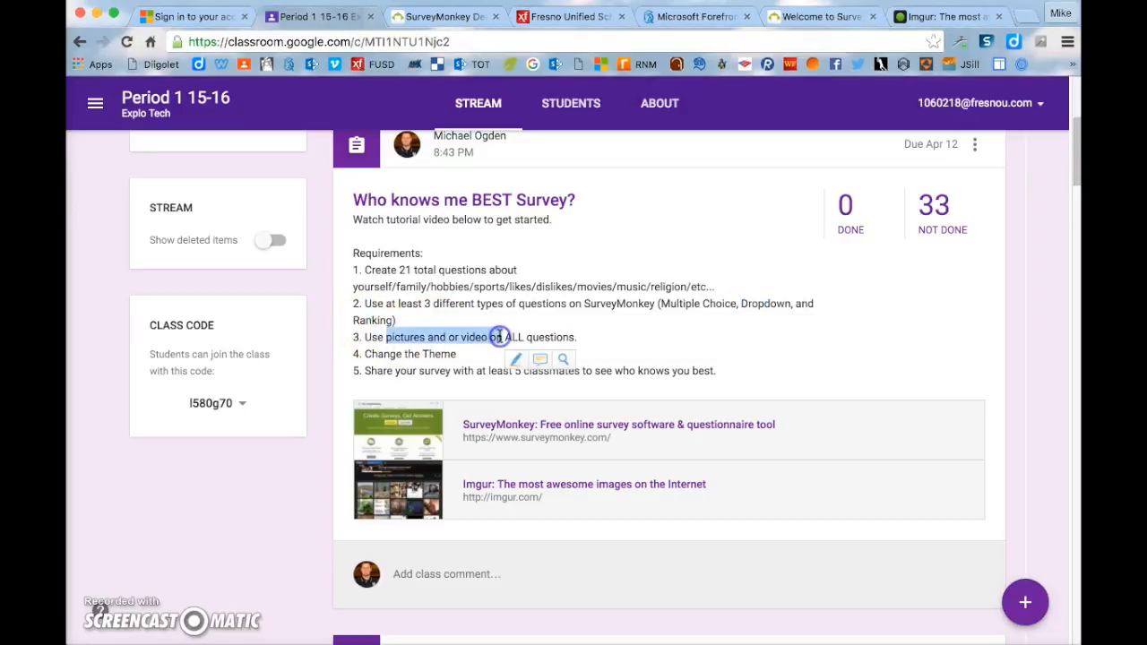
left_click(463, 313)
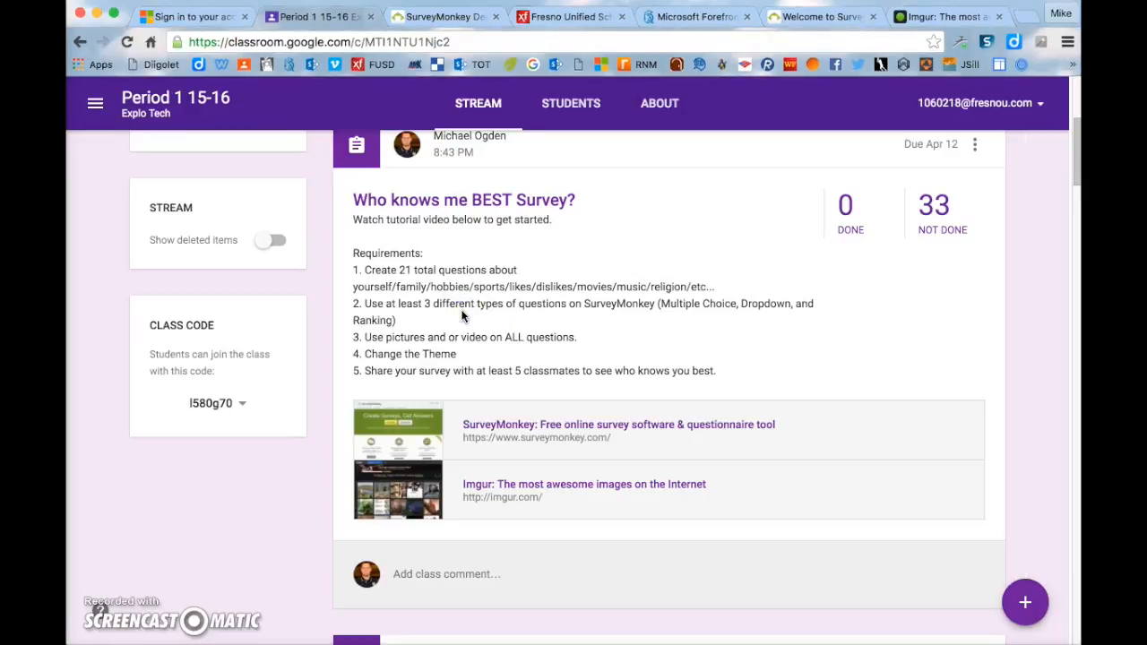
left_click_drag(386, 355, 568, 371)
left_click(498, 349)
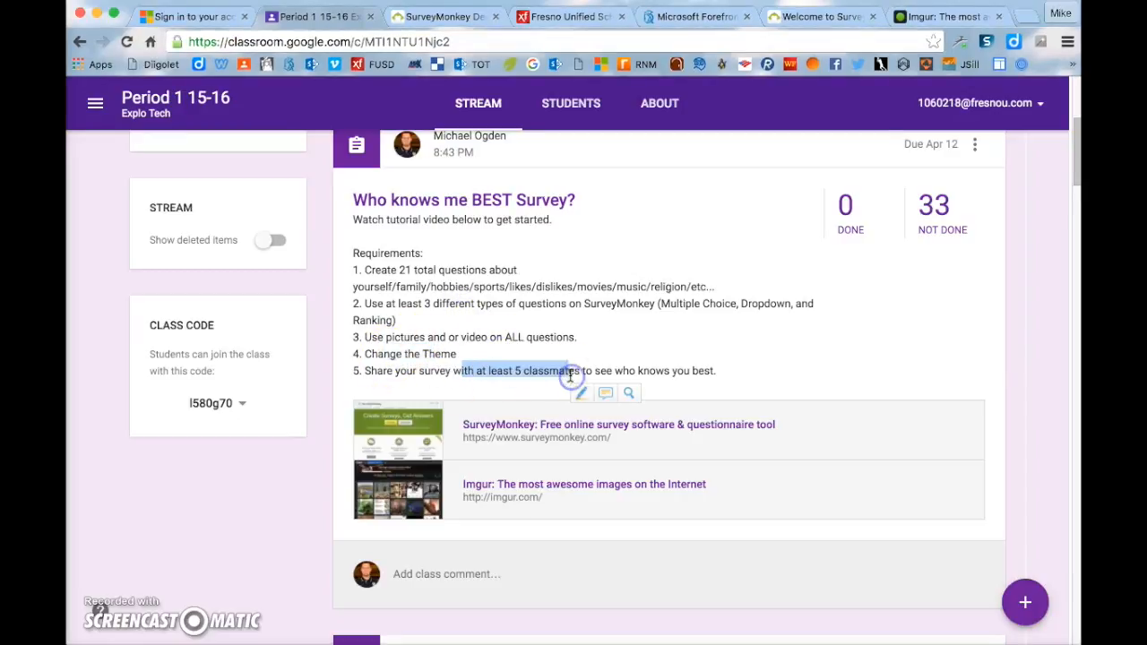
left_click(610, 328)
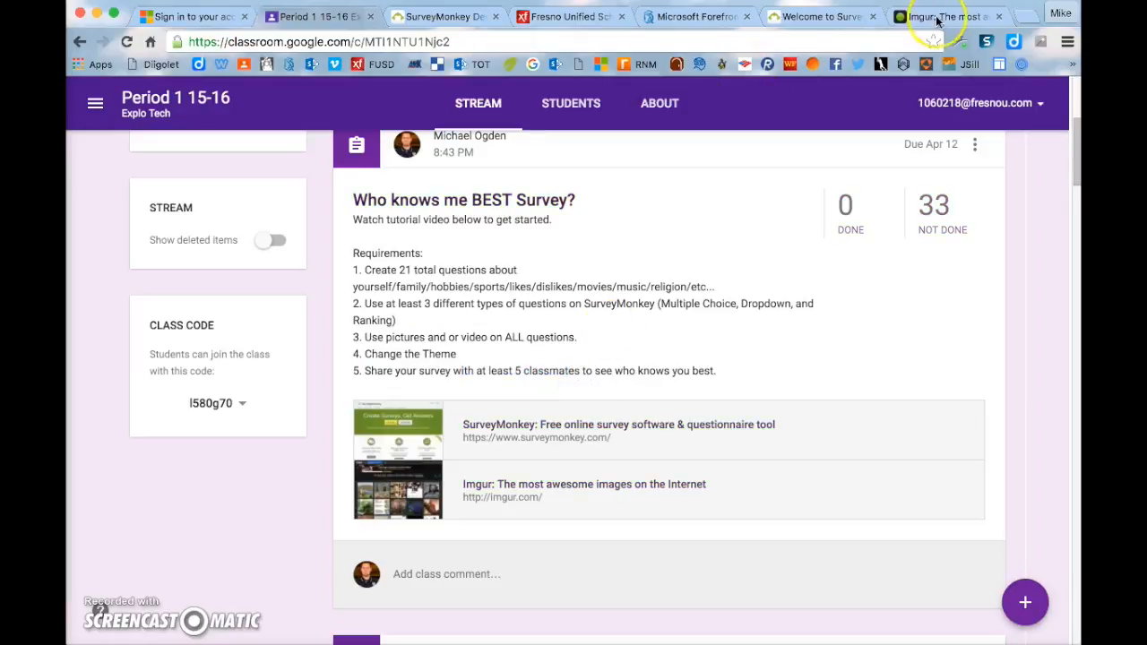
left_click(446, 19)
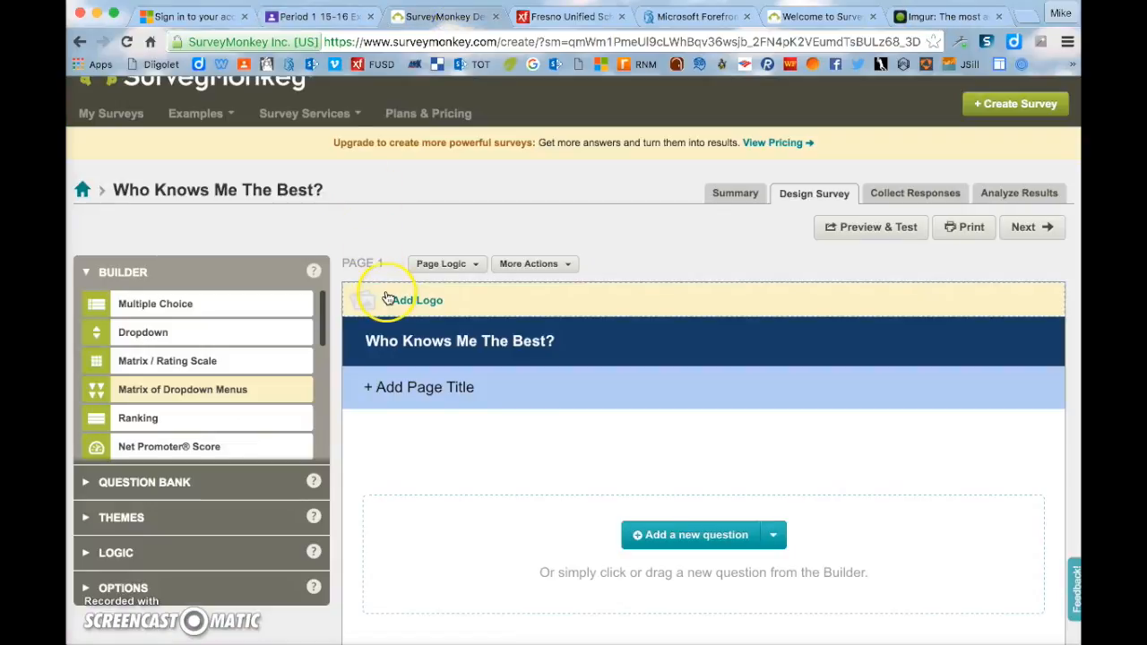
- Add a first question to the survey, keeping Multiple Choice as its type
scroll(615, 418, "down", 4)
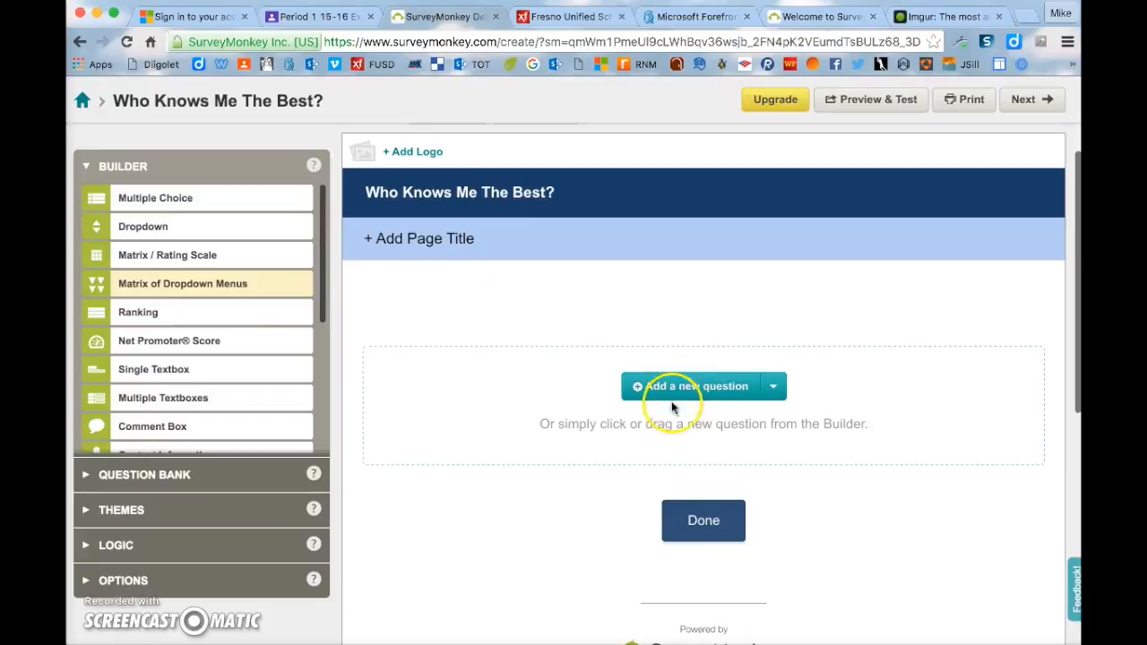
left_click(672, 393)
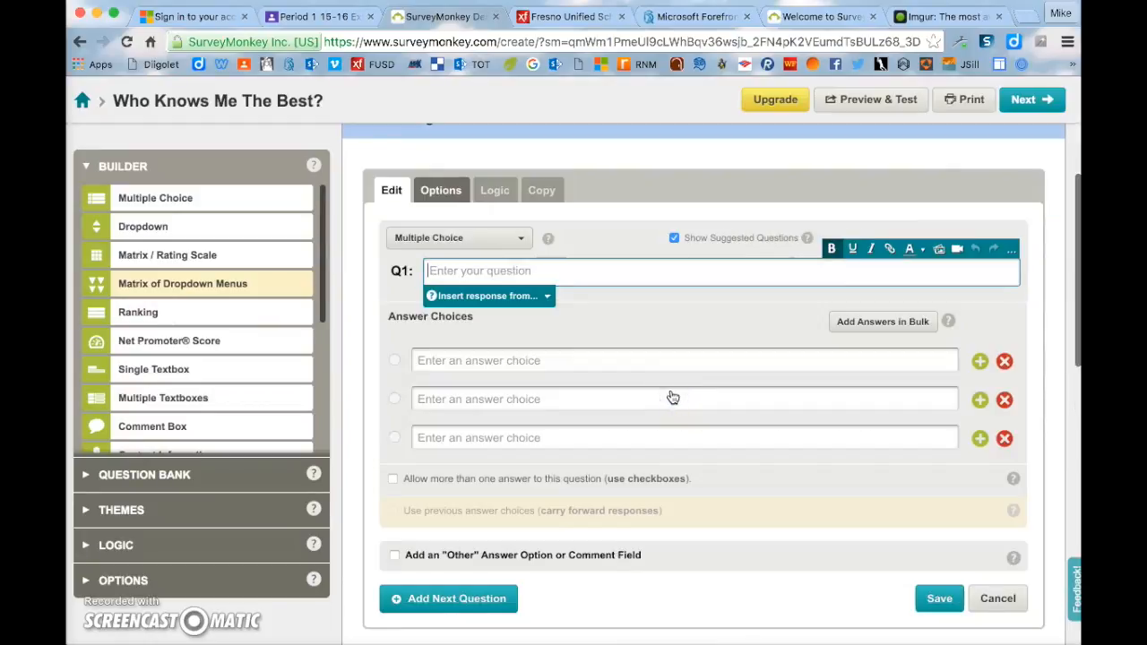
left_click(522, 239)
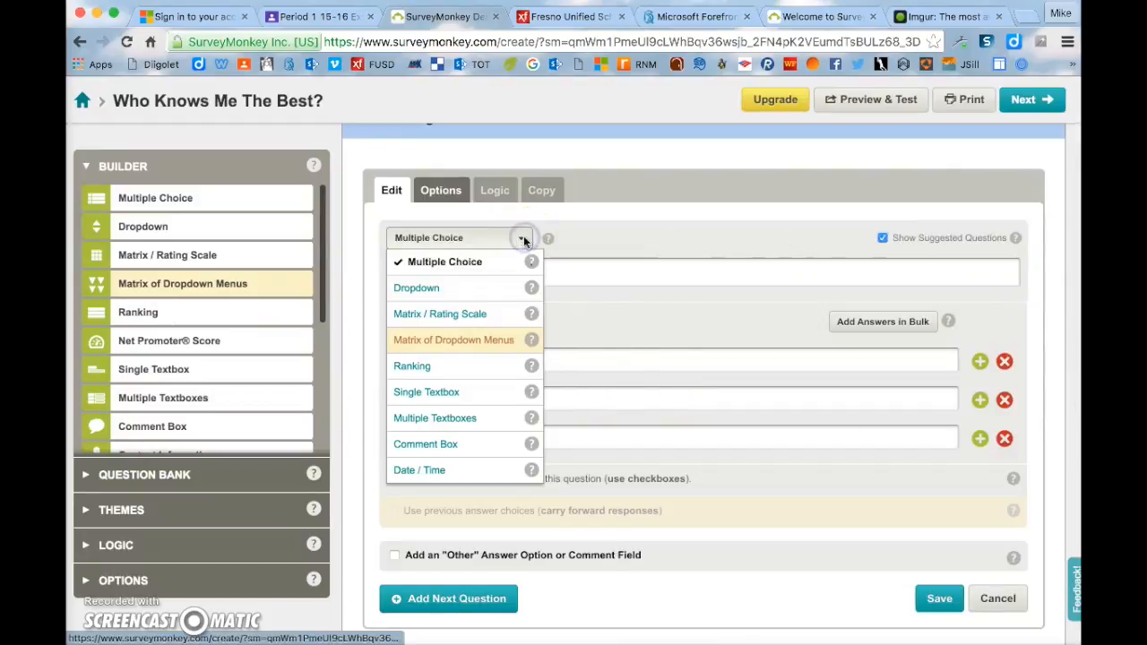
left_click(495, 292)
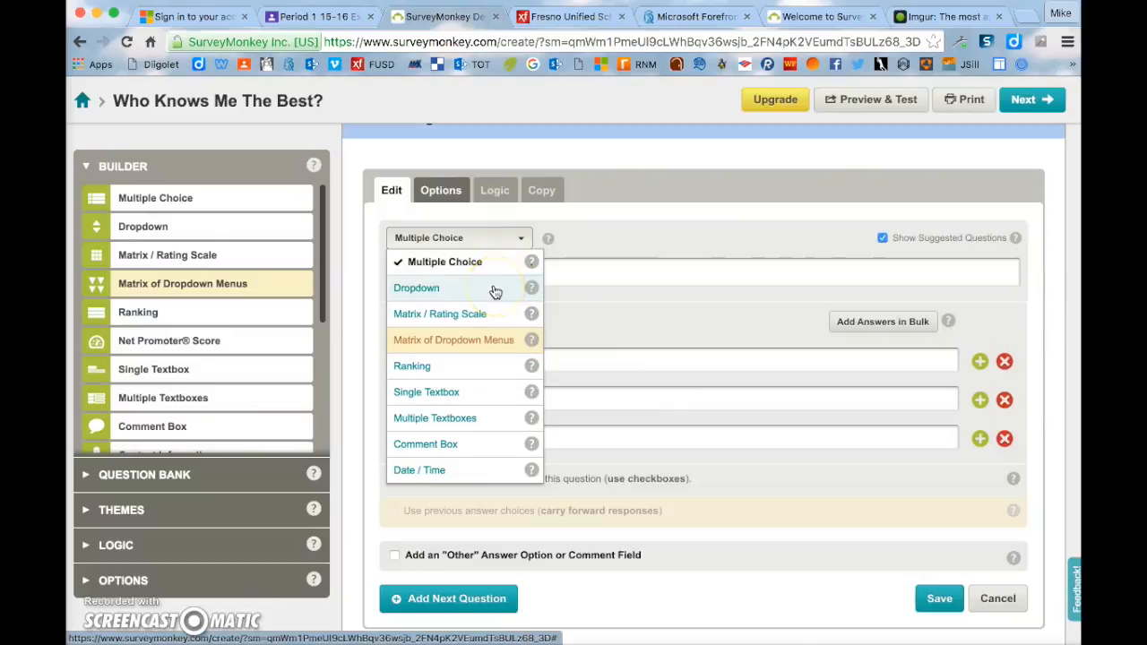
left_click(479, 373)
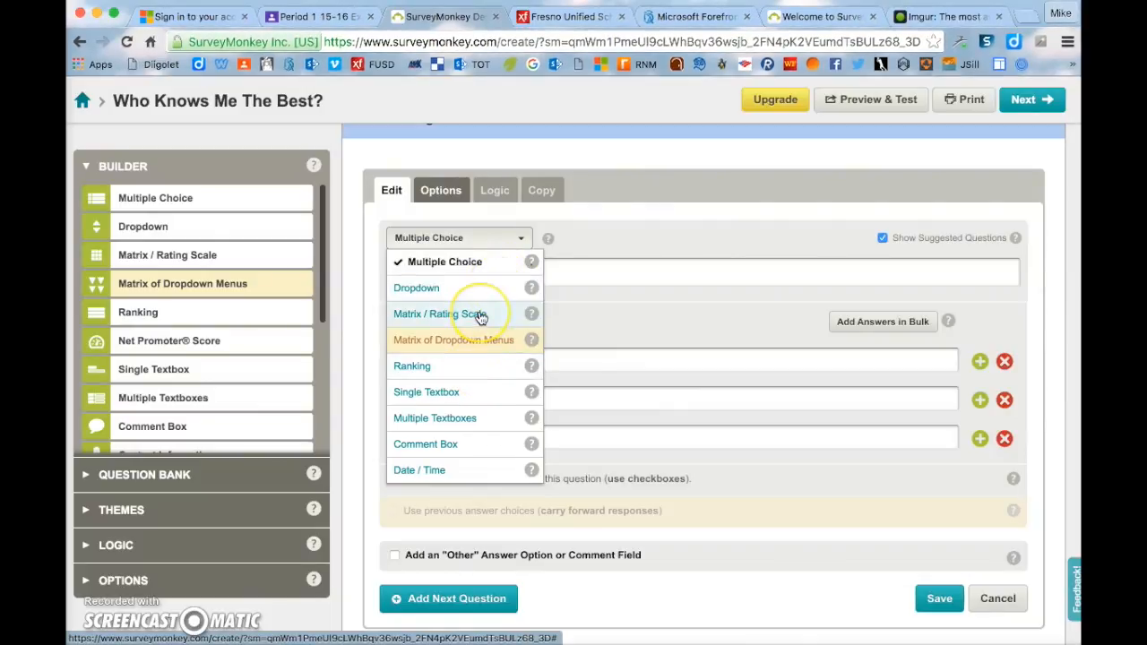
left_click(482, 273)
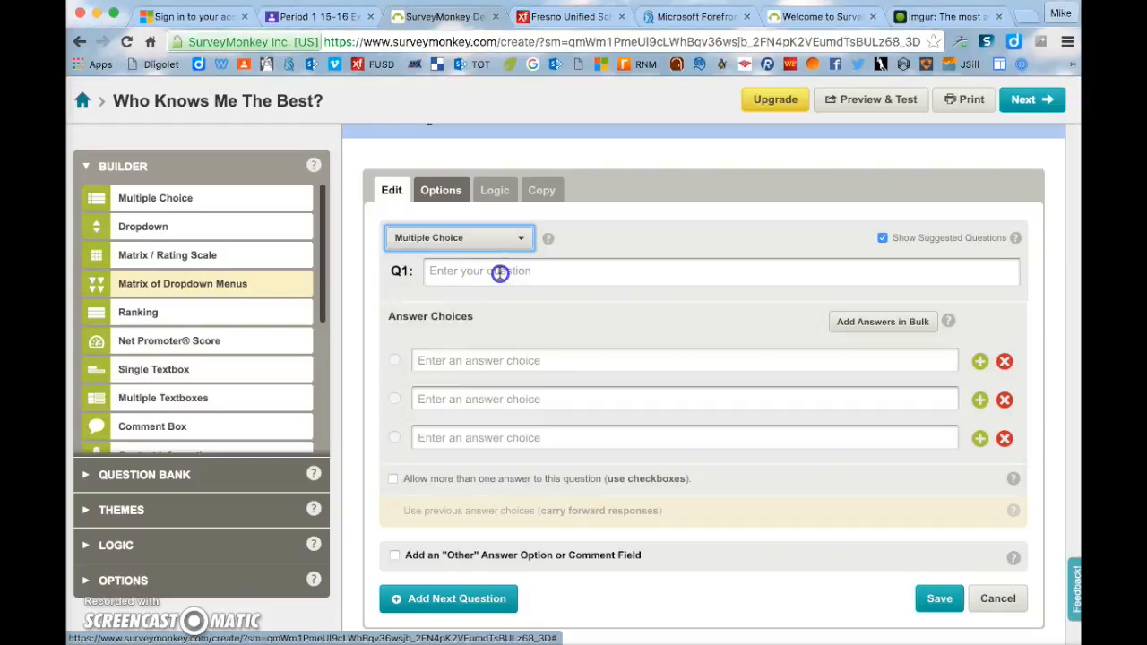
- Enter 'Who is my favorite basketball team?' as the question text, then go to the first answer field
left_click(499, 273)
type("Who is my favo")
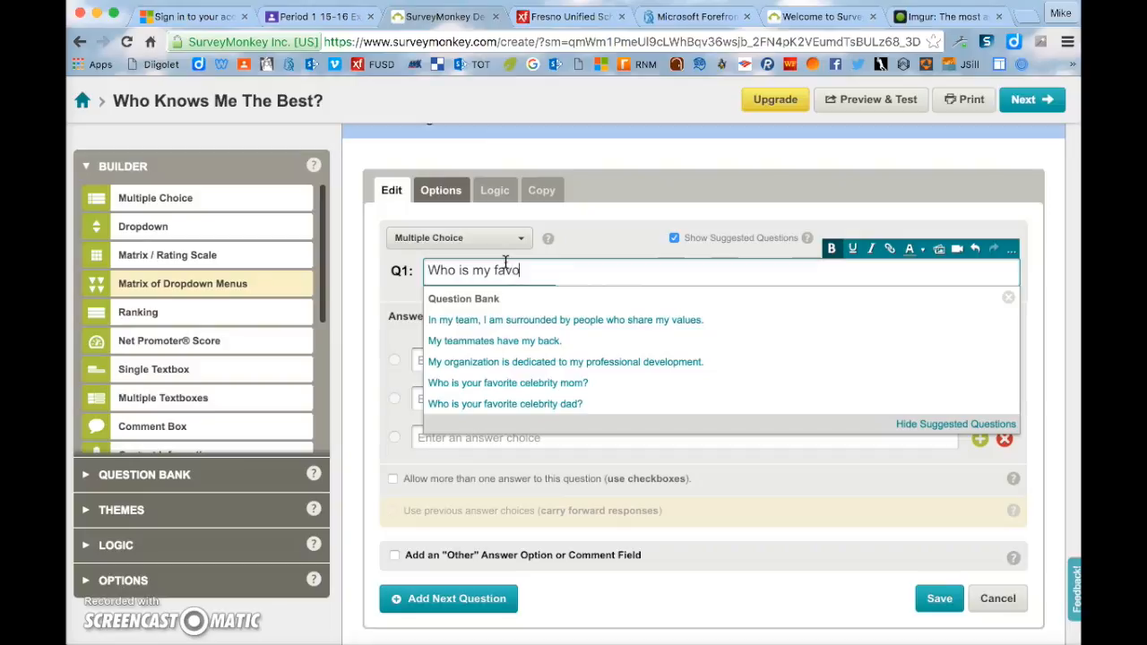
type("rite bas")
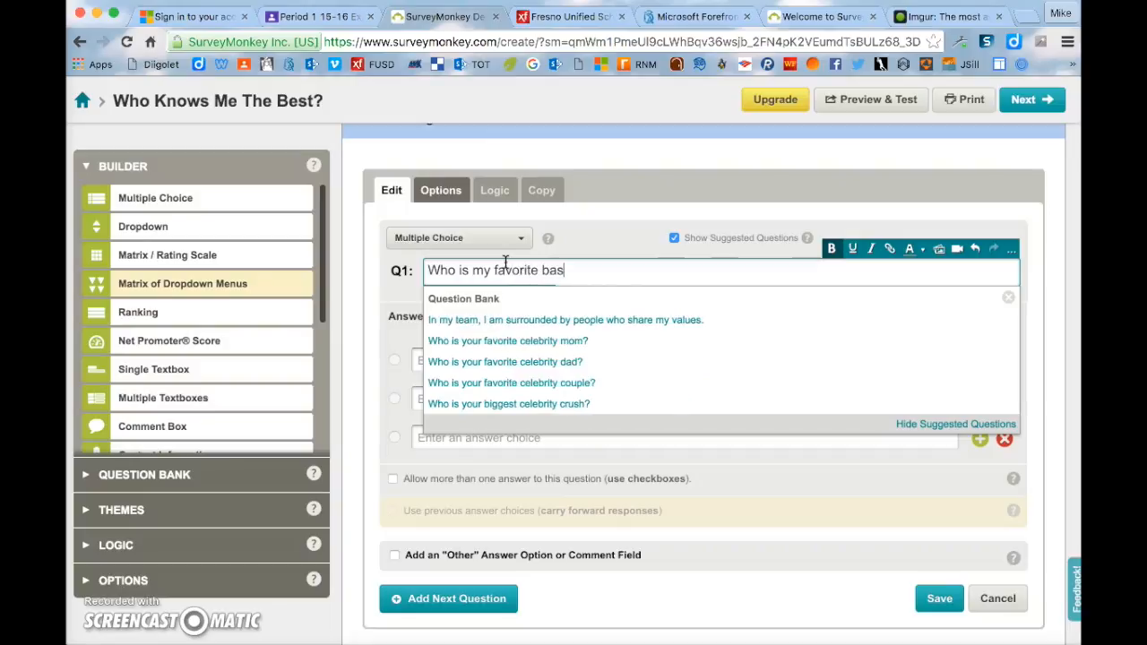
type("ketball ")
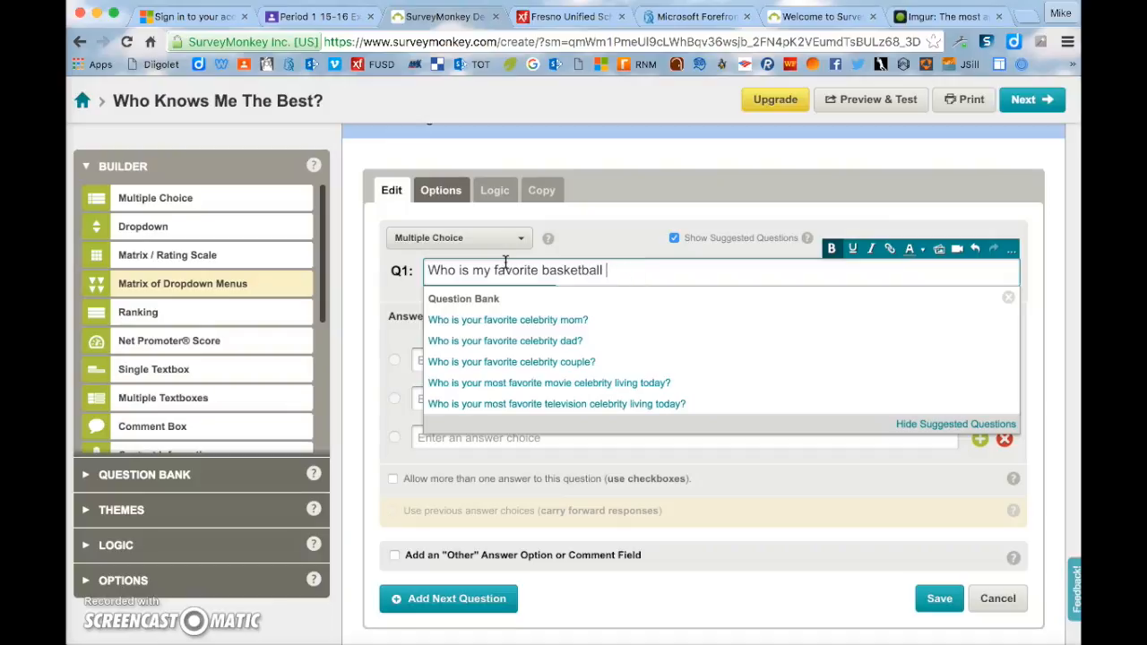
type("team?")
left_click(380, 310)
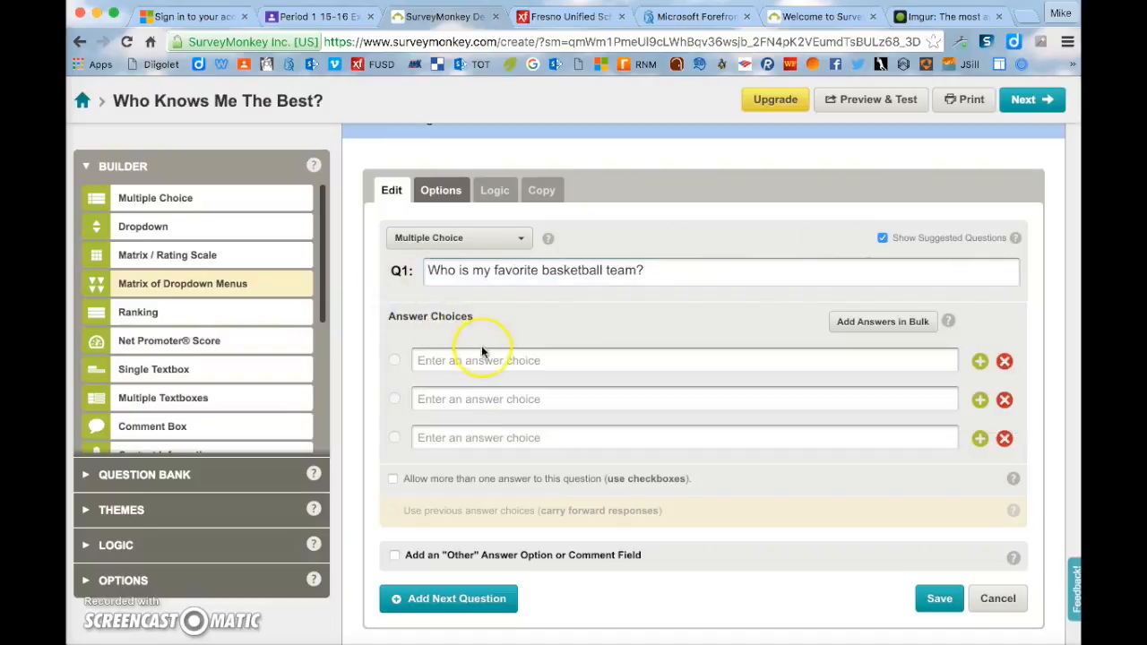
left_click(511, 360)
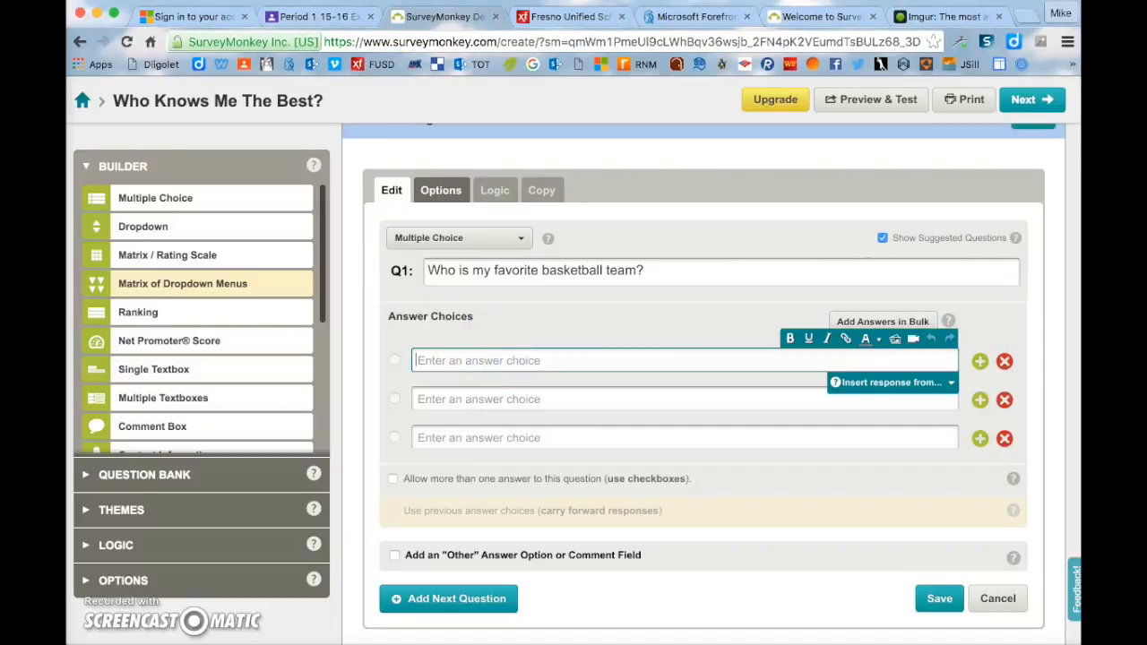
- Review the assignment's rule requiring pictures or video on all questions
left_click(328, 18)
left_click_drag(578, 338, 373, 337)
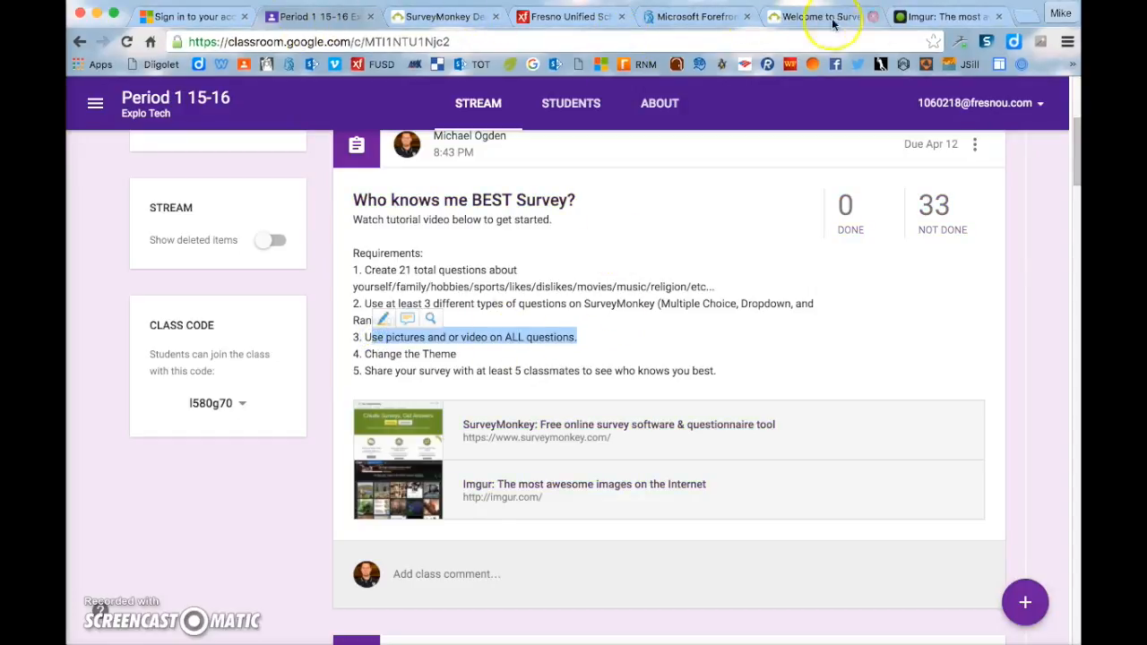
left_click(484, 16)
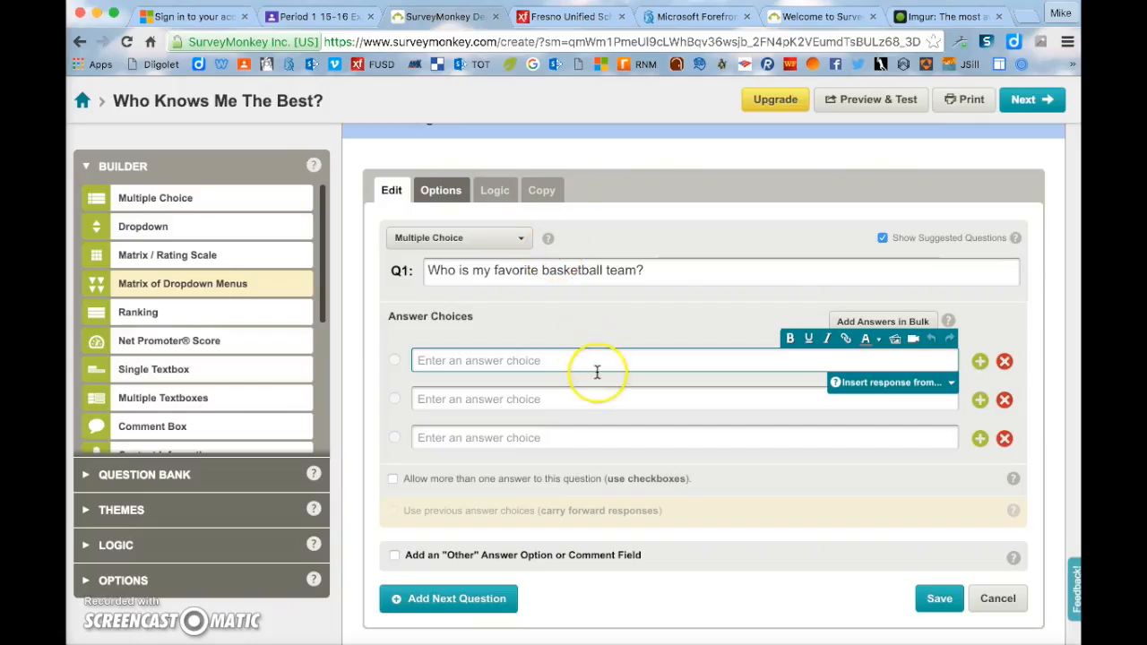
- Cancel the Insert/edit image dialog on Q1's first answer and open a blank browser tab
left_click(895, 345)
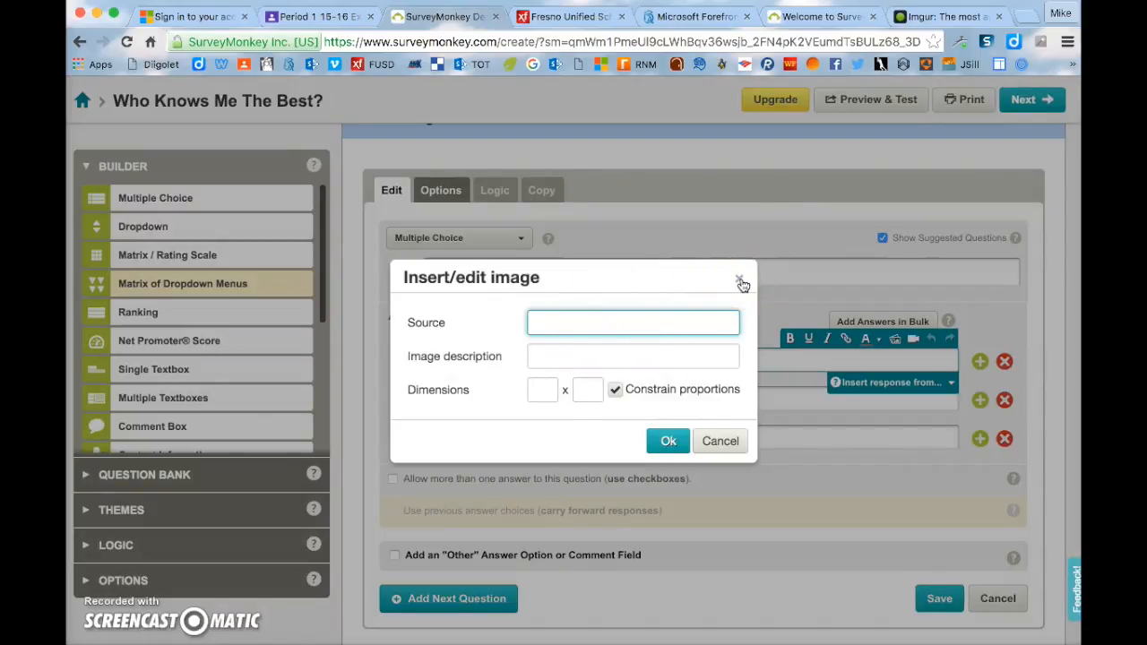
left_click(740, 282)
left_click(1028, 18)
left_click(898, 41)
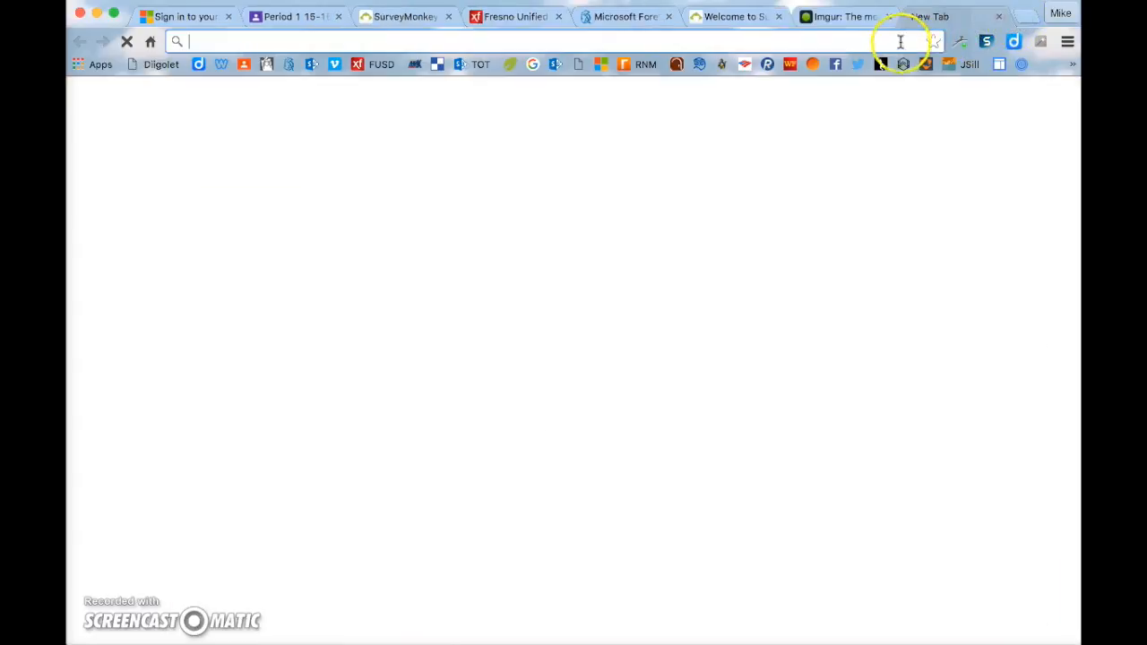
- Search Google Images for 'lakers' and save the Lakers logo to the Desktop
type("google")
key("Return")
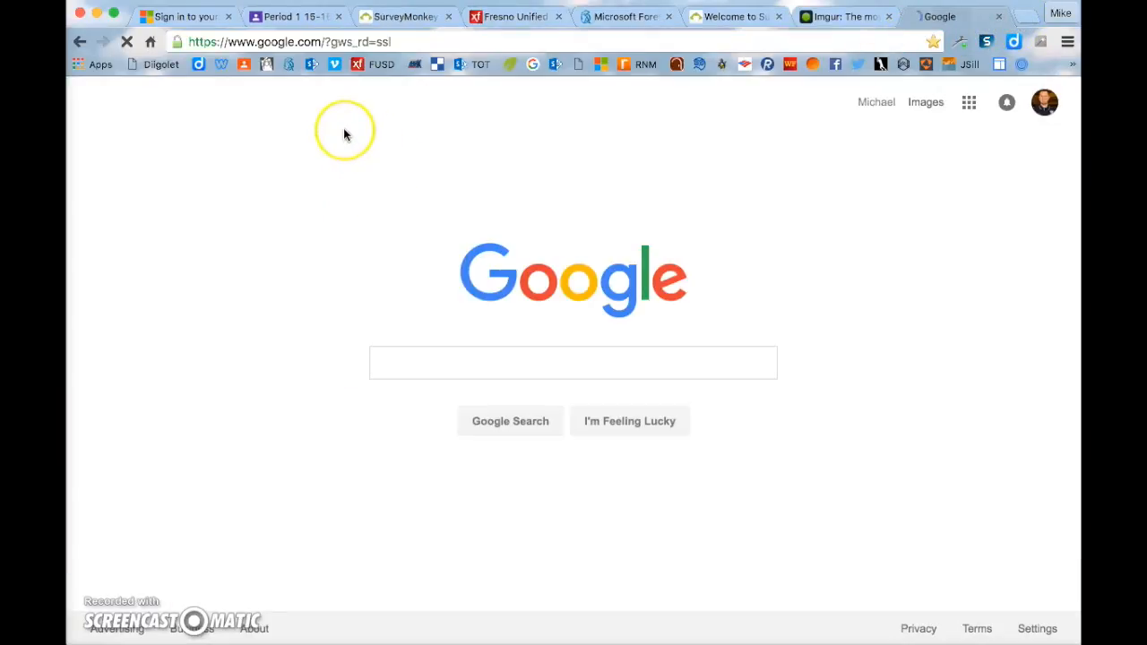
left_click(928, 102)
left_click(578, 351)
type("ak")
key("BackSpace")
key("BackSpace")
type("lakers")
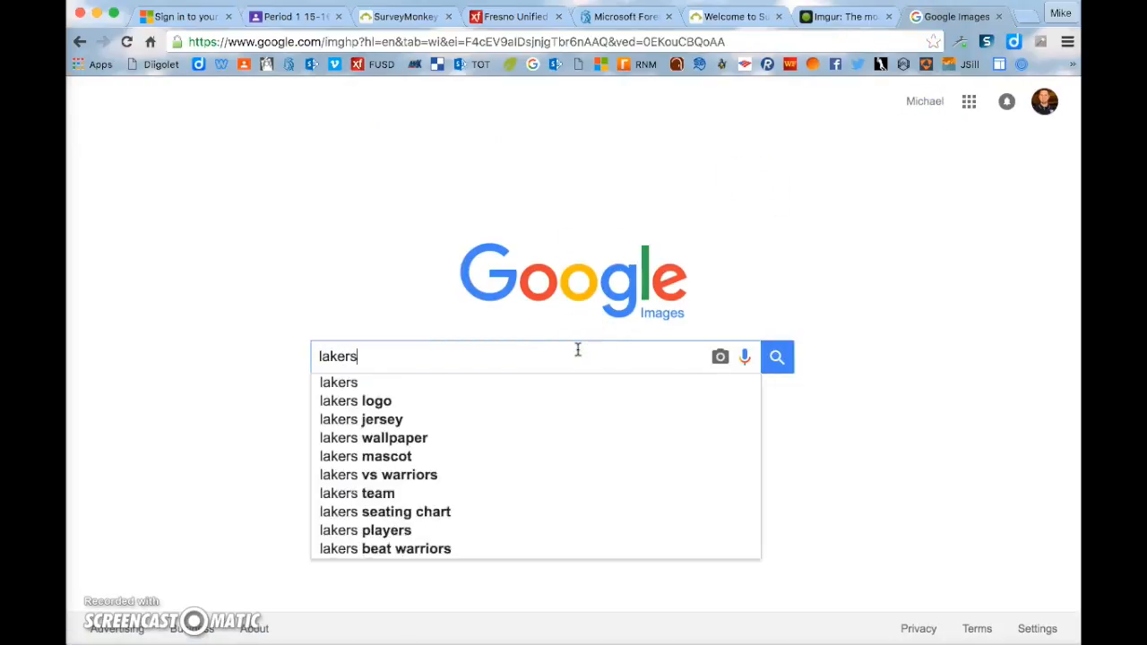
key("Return")
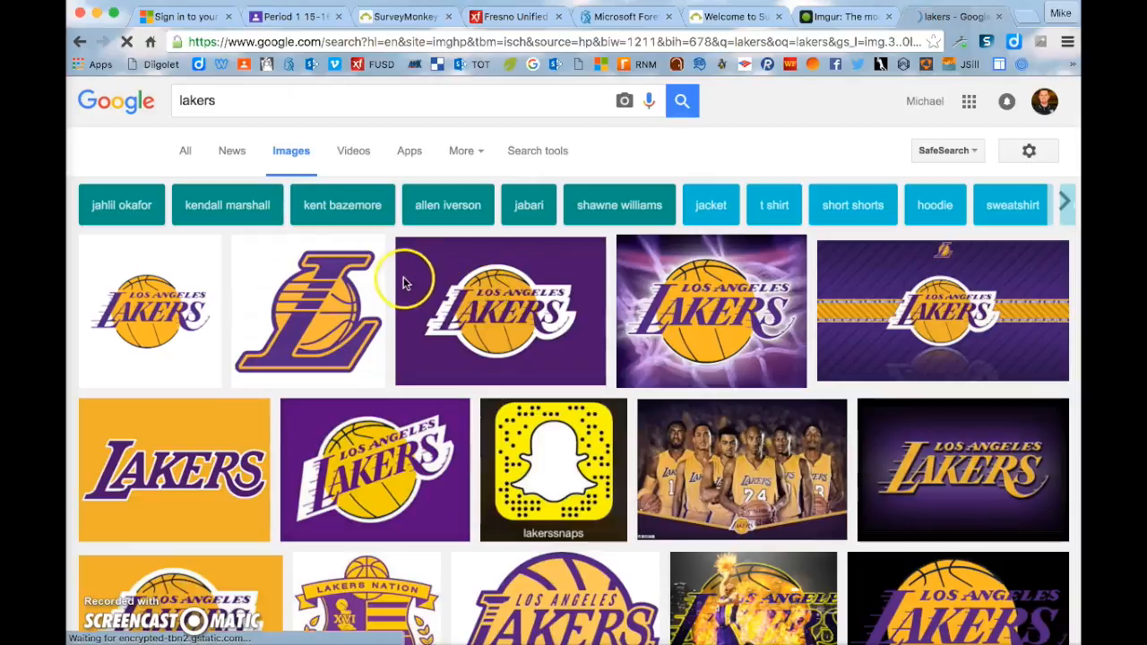
left_click(521, 292)
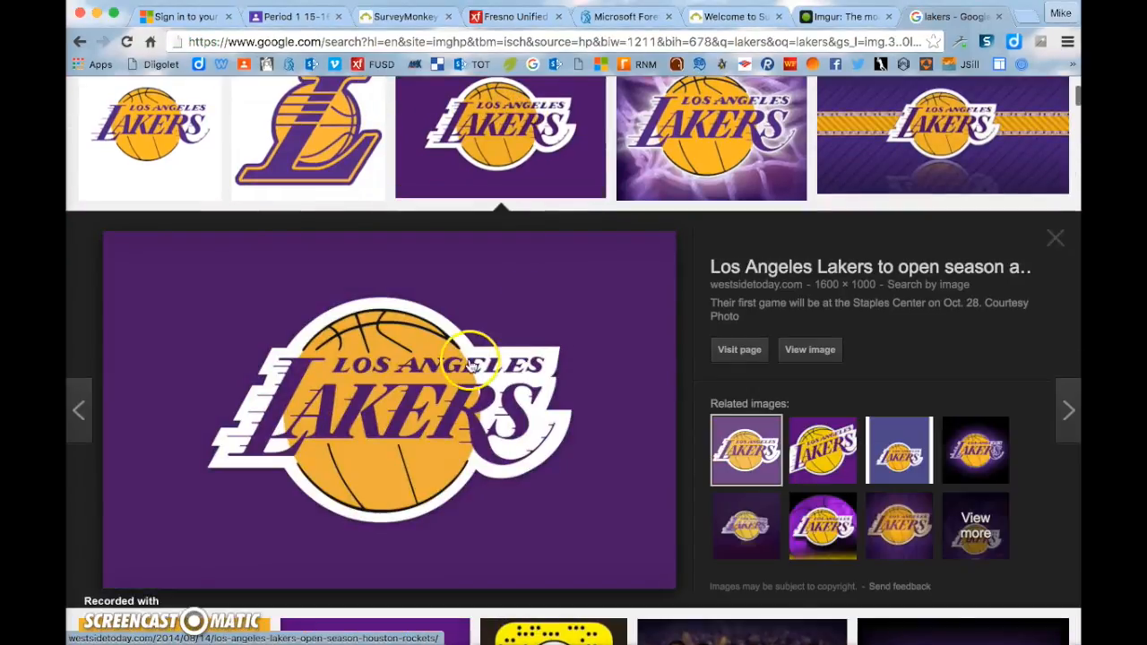
right_click(472, 358)
left_click(554, 483)
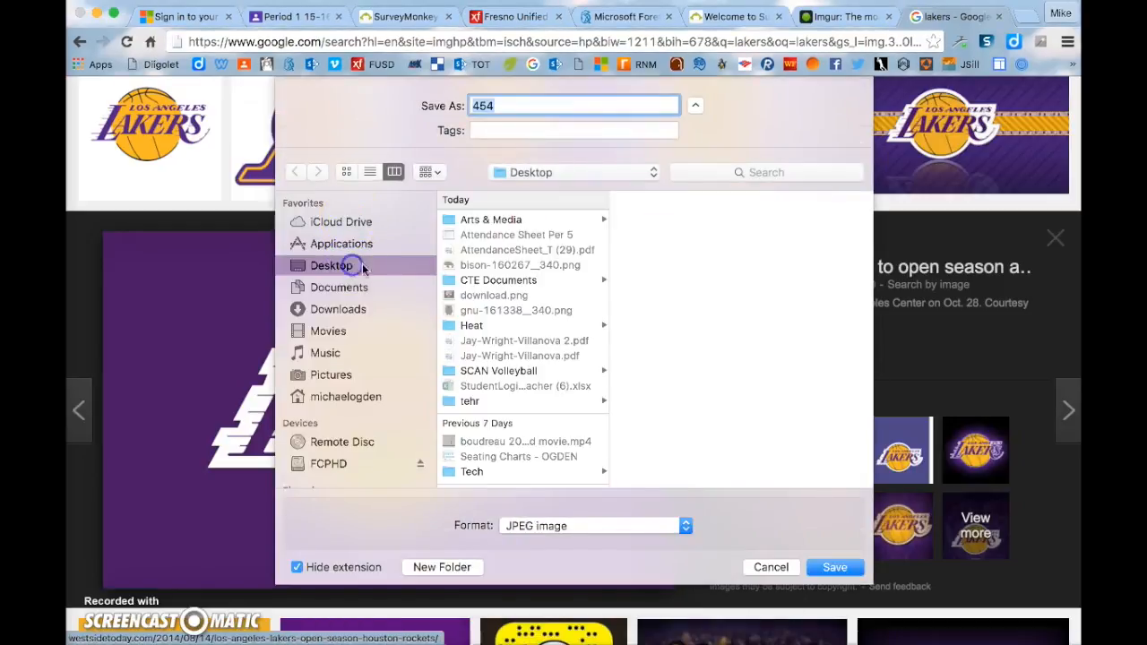
left_click(832, 568)
- Search 'bulls' and save the Chicago Bulls logo to the Desktop
scroll(528, 179, "up", 2)
scroll(499, 159, "up", 3)
double_click(424, 98)
type("bulls")
key("Return")
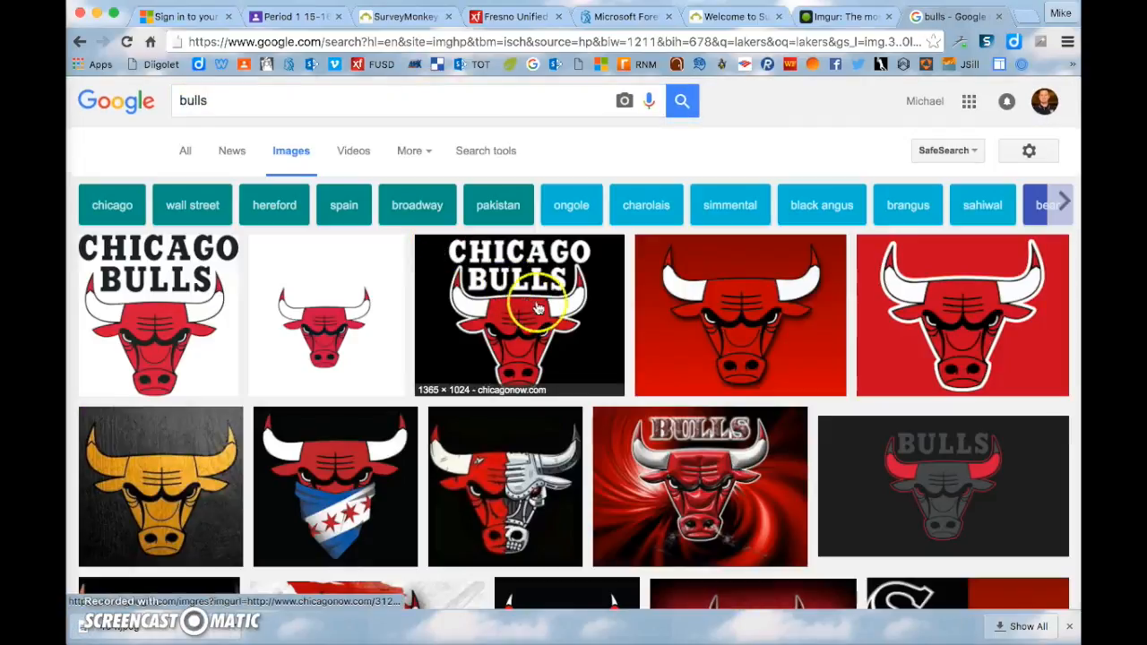
left_click(538, 307)
right_click(436, 309)
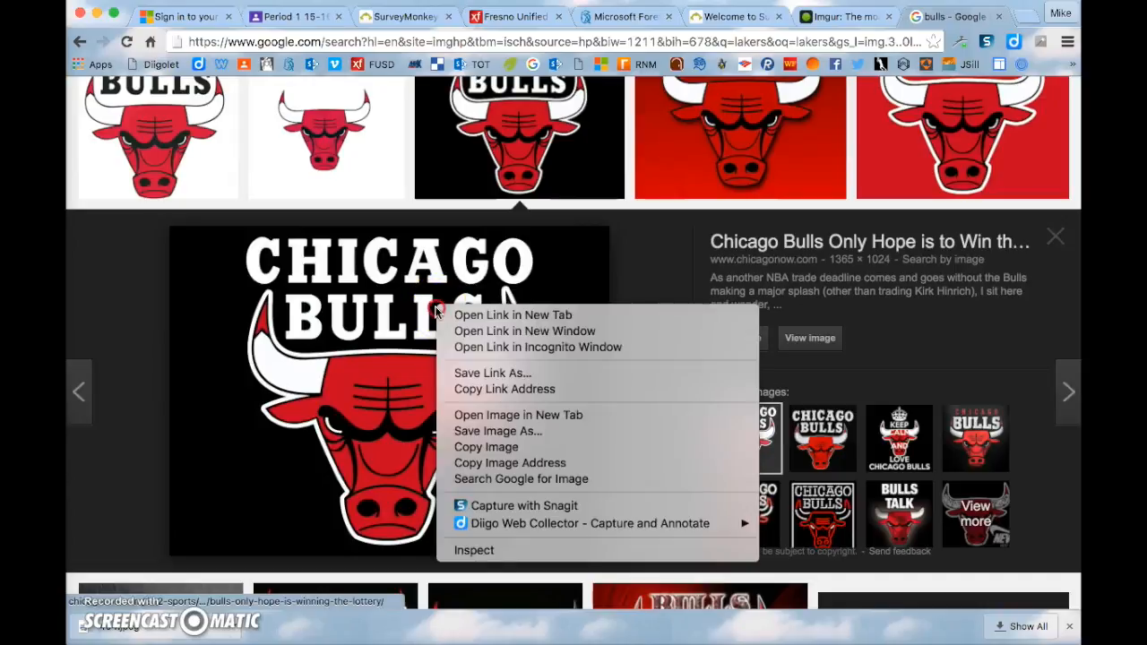
left_click(498, 431)
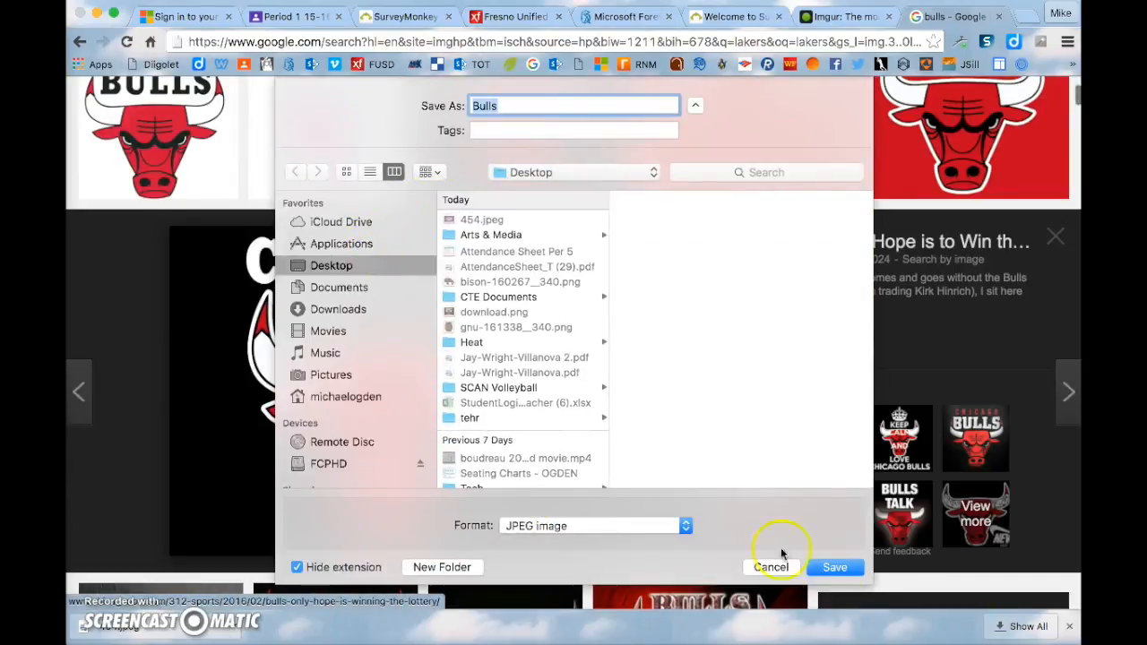
left_click(842, 567)
- Search 'warriors' and save the Golden State Warriors logo to the Desktop
scroll(484, 179, "up", 3)
left_click(371, 95)
type("warriors")
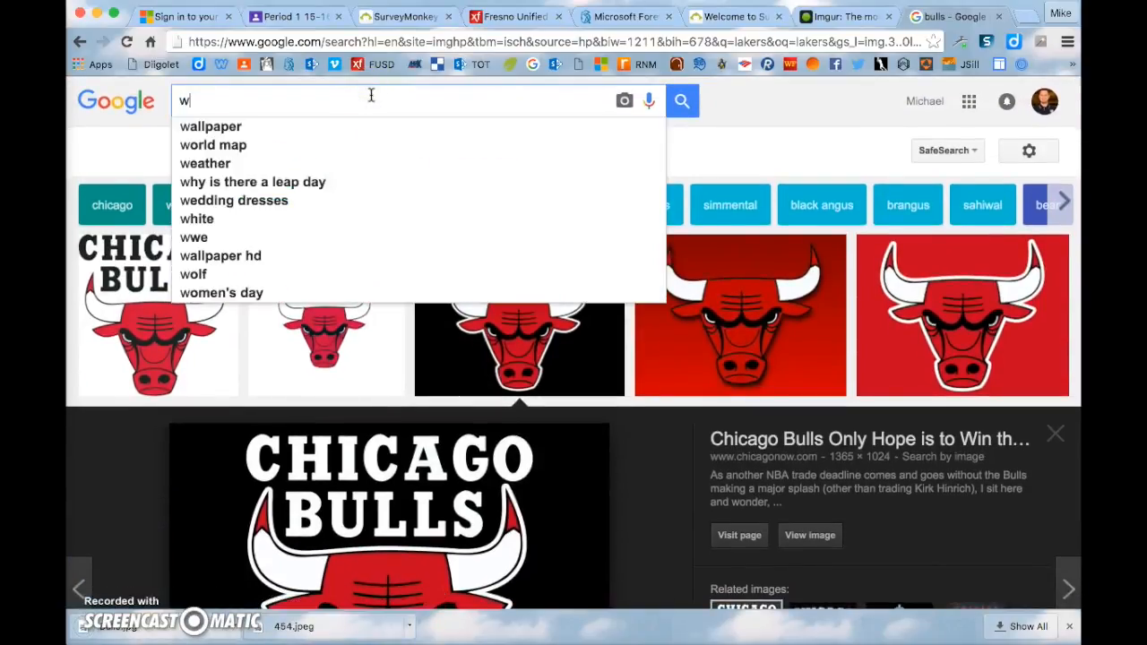
key("Return")
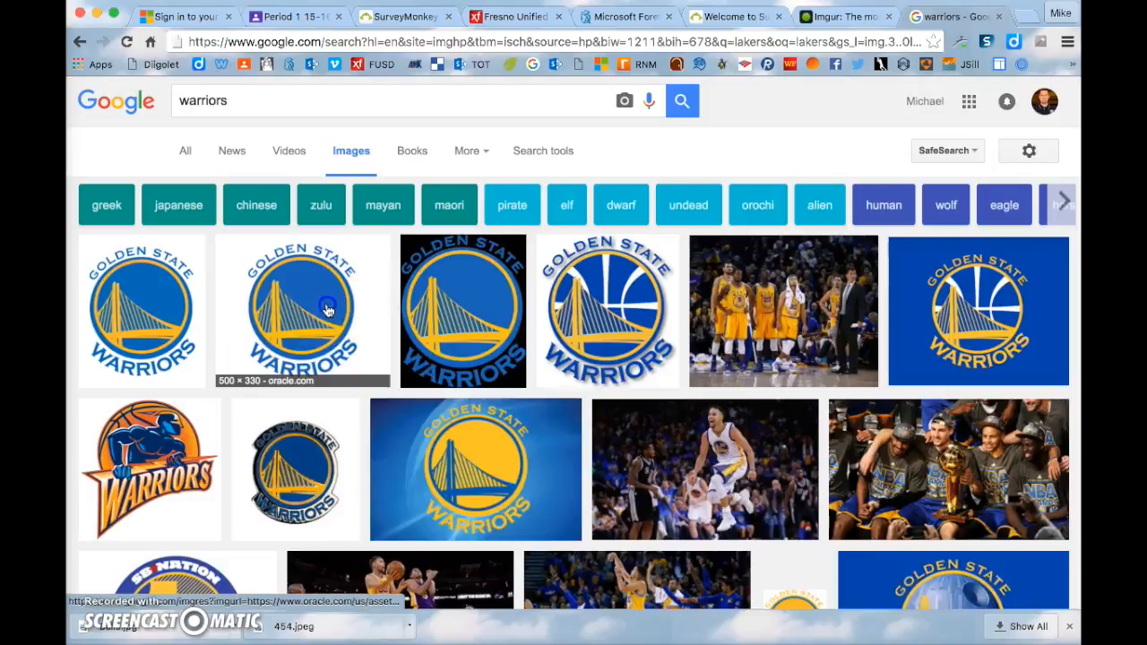
left_click(354, 315)
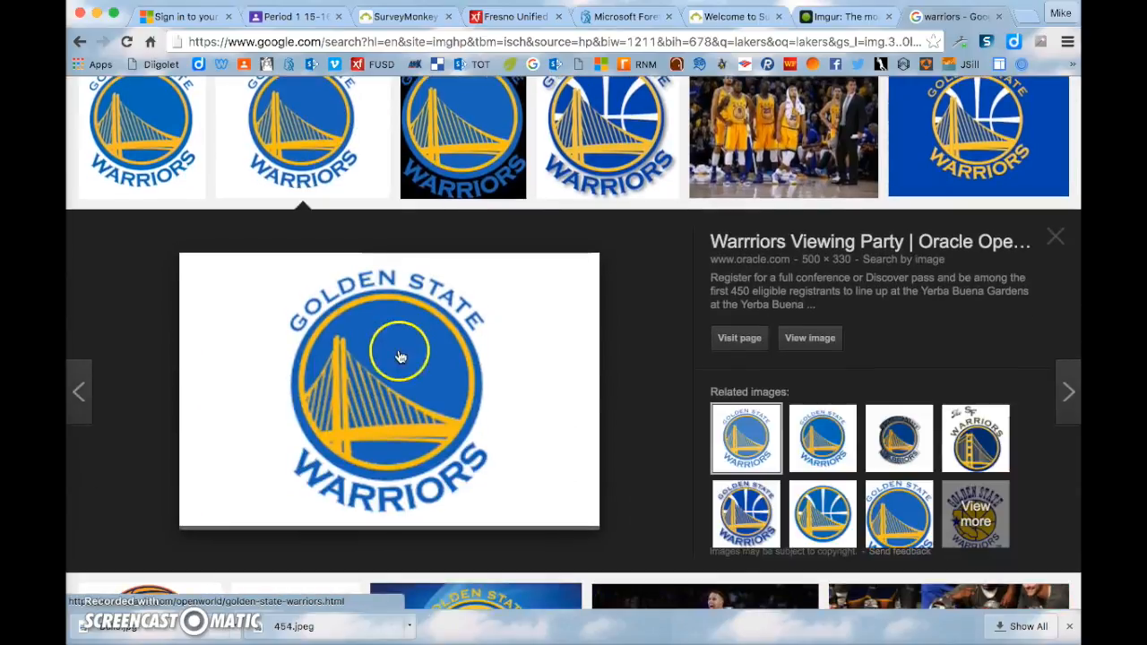
right_click(400, 350)
left_click(482, 474)
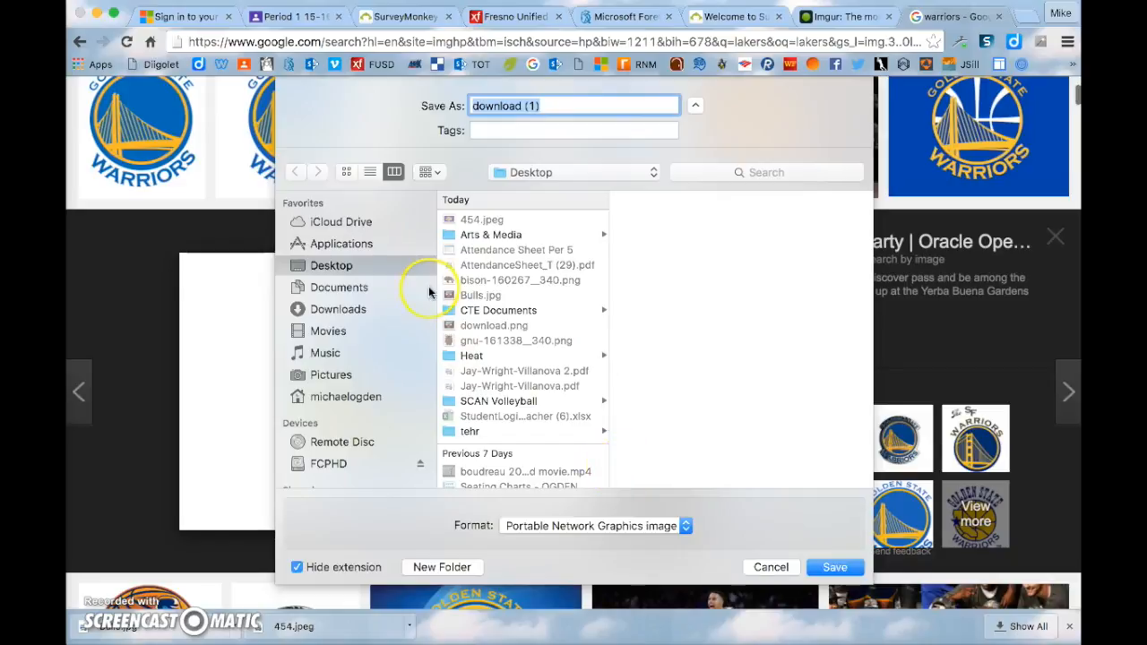
left_click(838, 567)
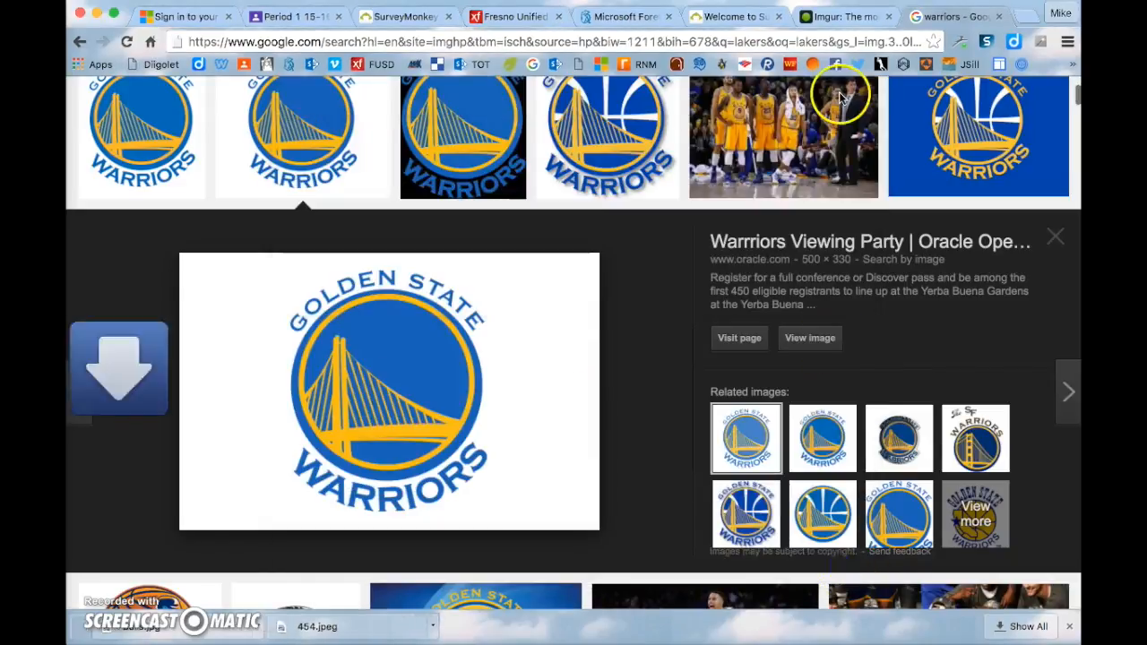
- Open and cancel the Insert/edit image dialog on Q1's first answer again
left_click(435, 20)
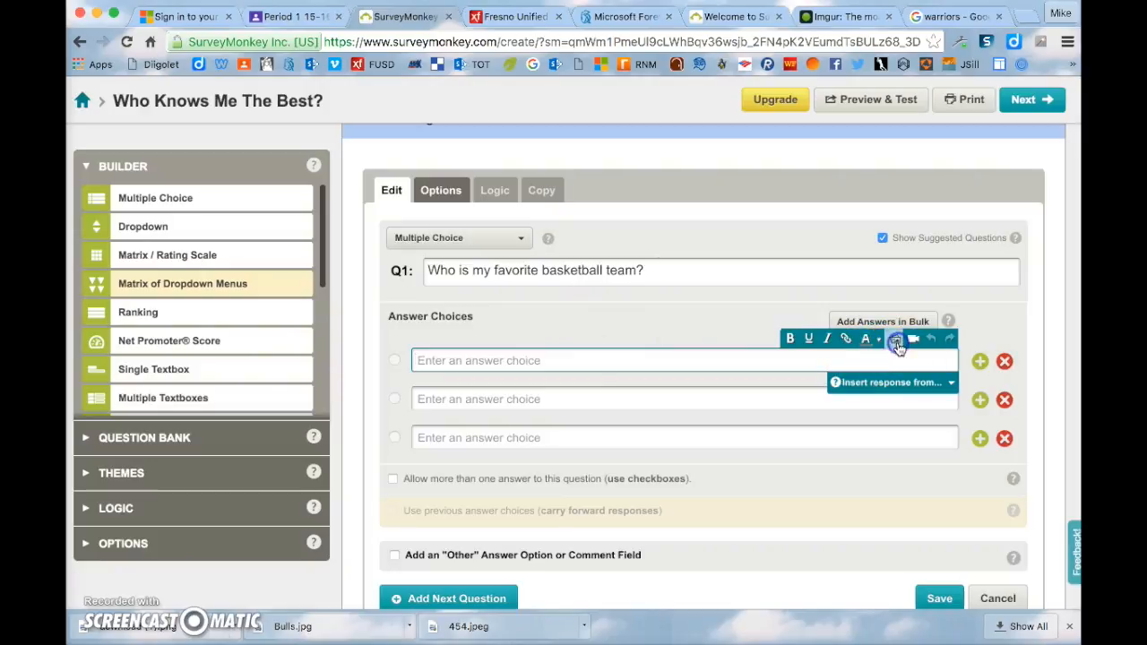
left_click(895, 340)
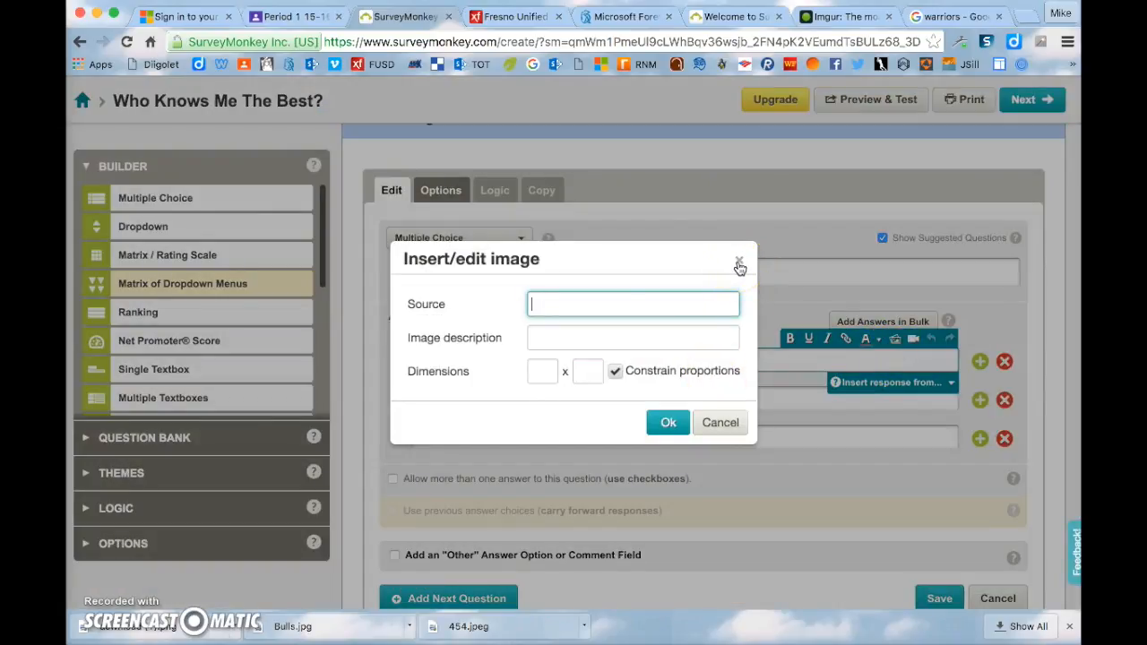
left_click(739, 263)
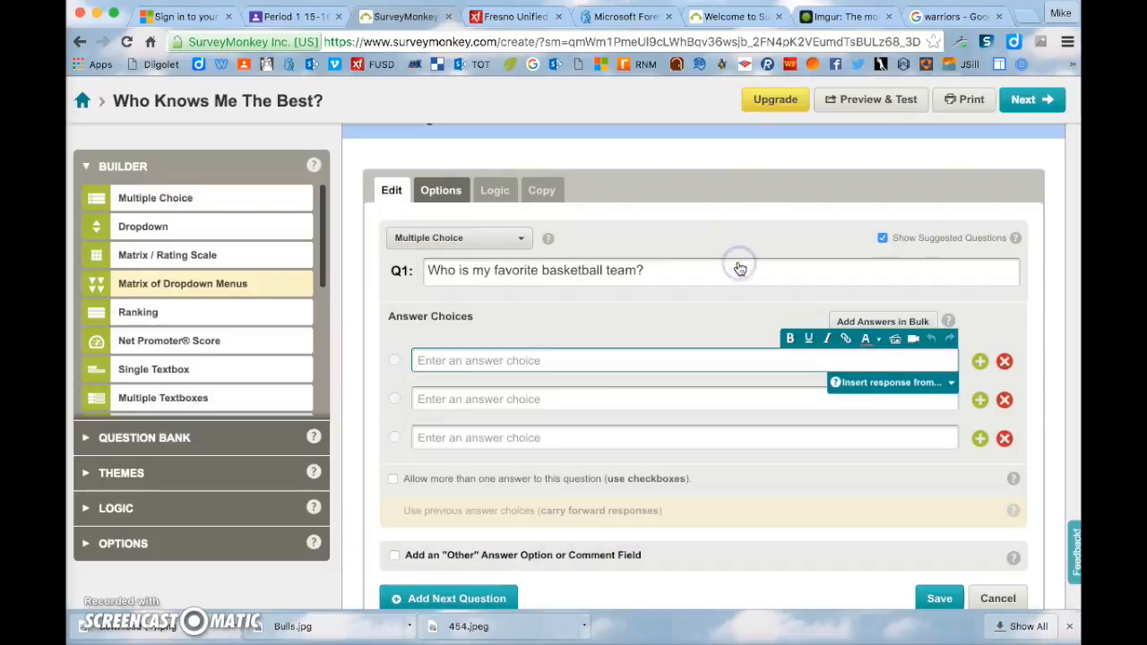
- Copy the Golden State Warriors logo's image address from Google Images
left_click(929, 16)
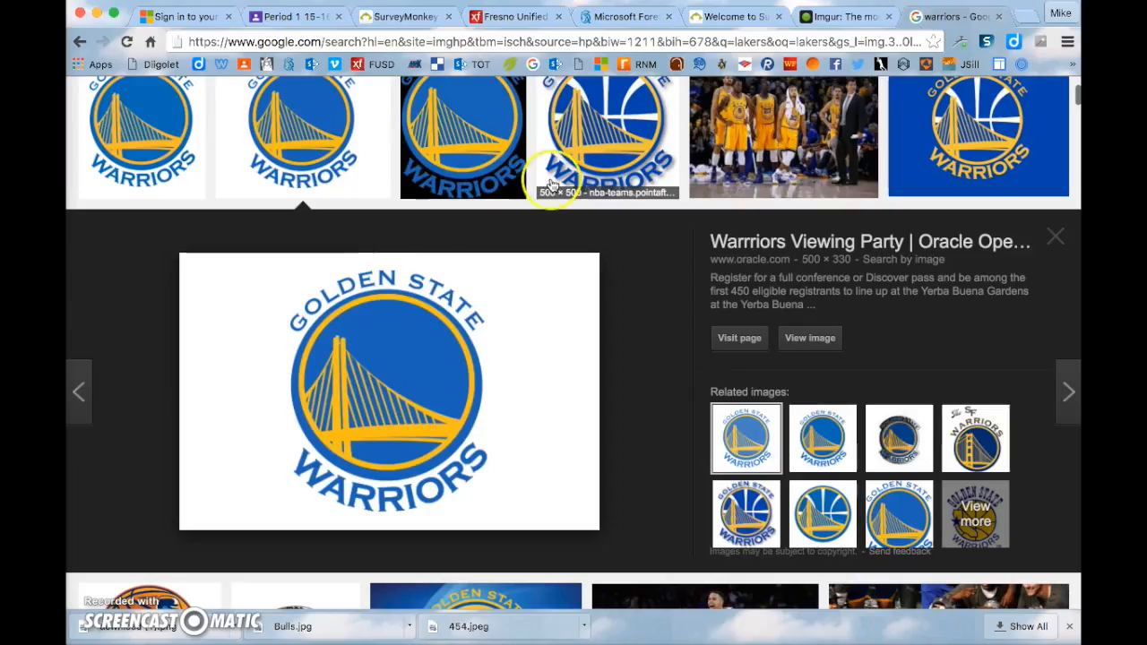
left_click(563, 41)
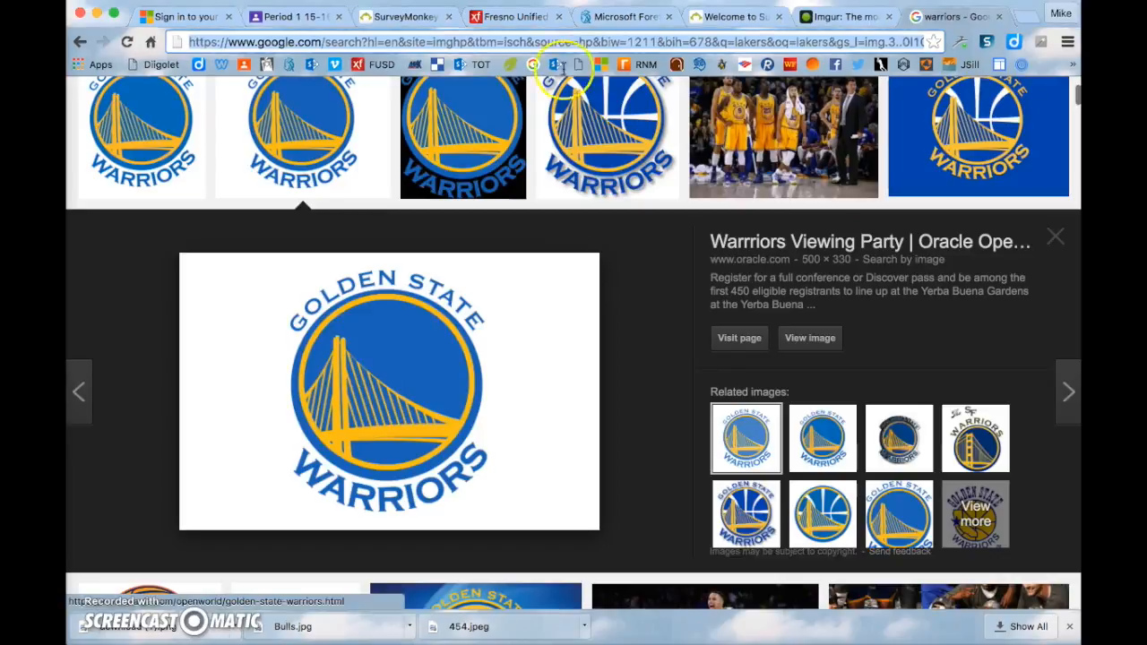
right_click(480, 308)
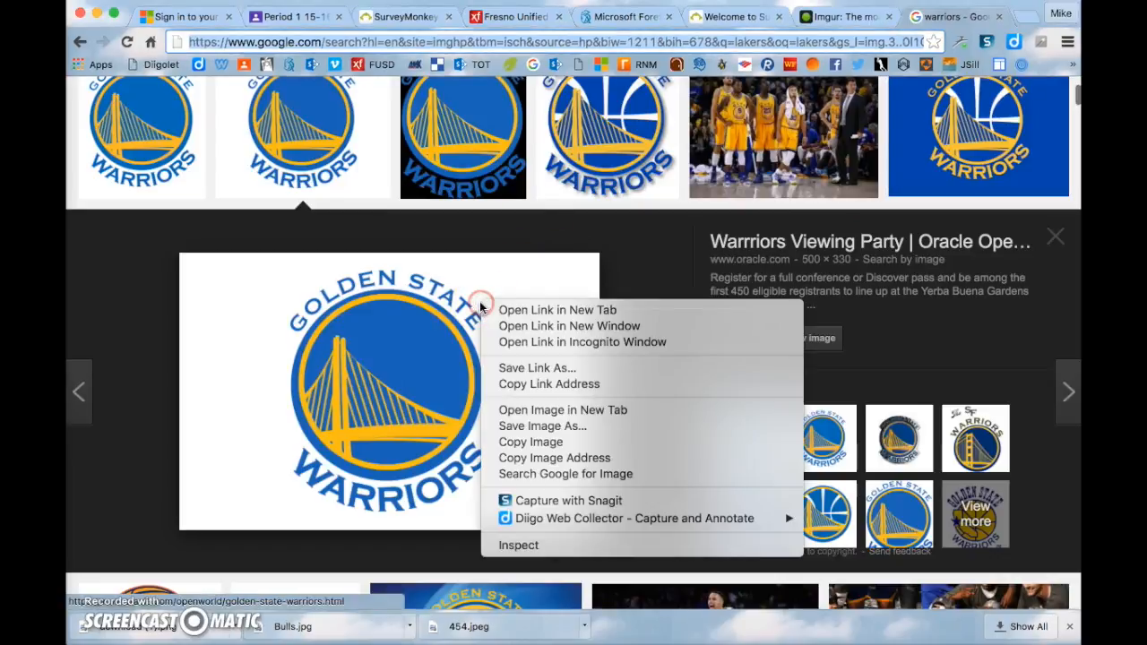
left_click(562, 461)
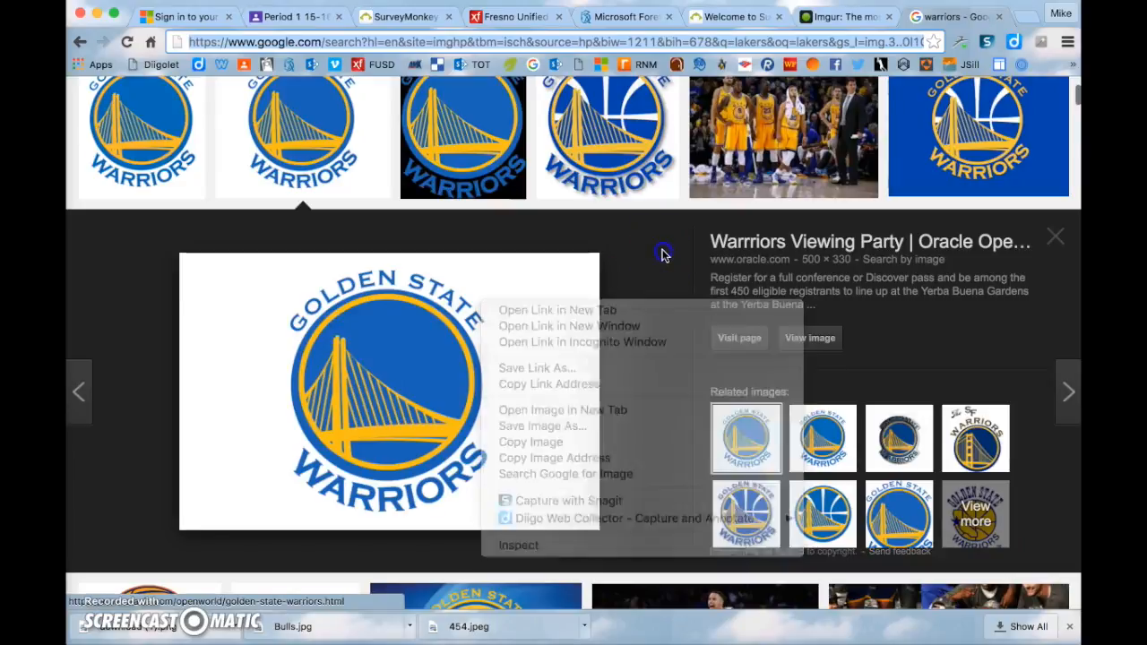
- Open Imgur from the assignment's link, dismiss the Join us form, and open Upload images
left_click(305, 17)
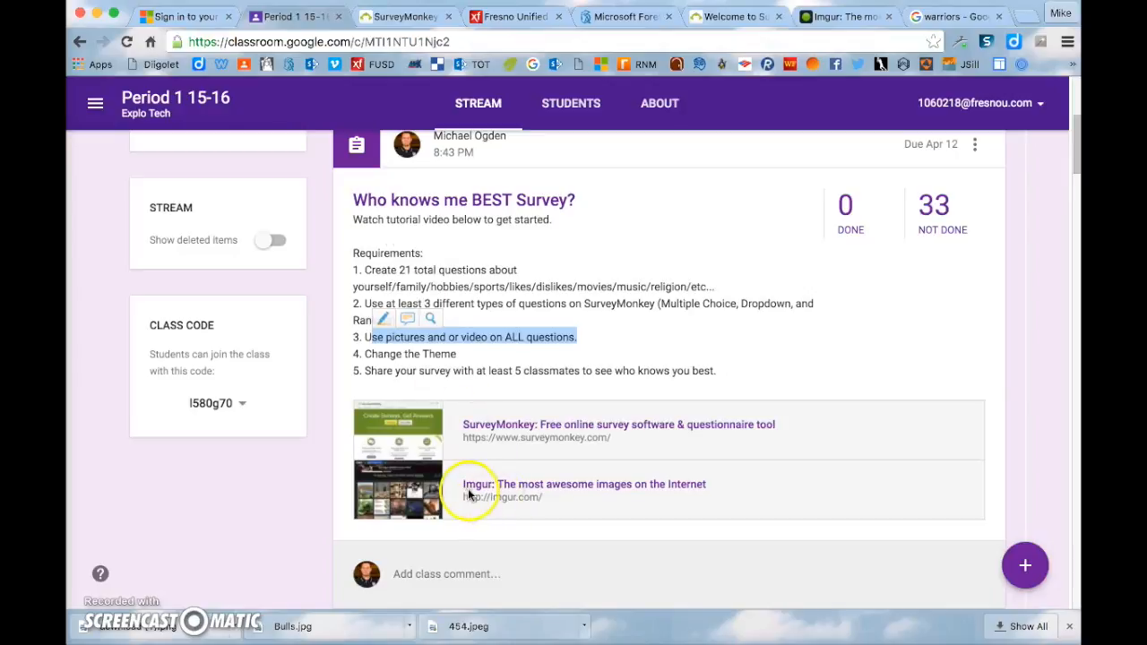
left_click(560, 488)
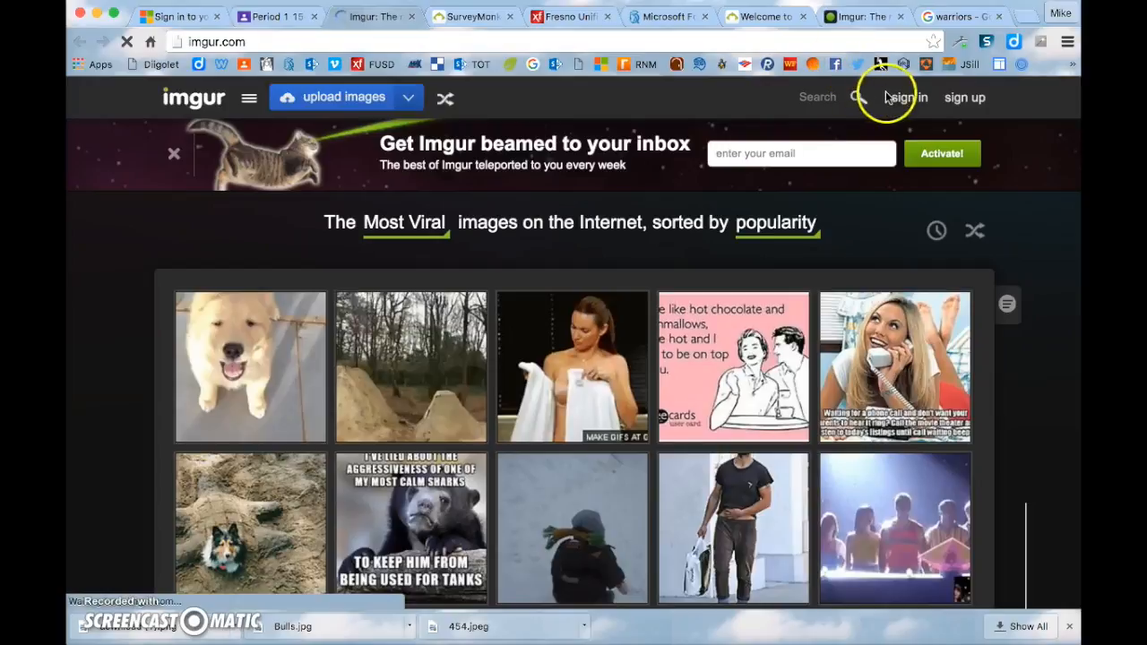
left_click(968, 98)
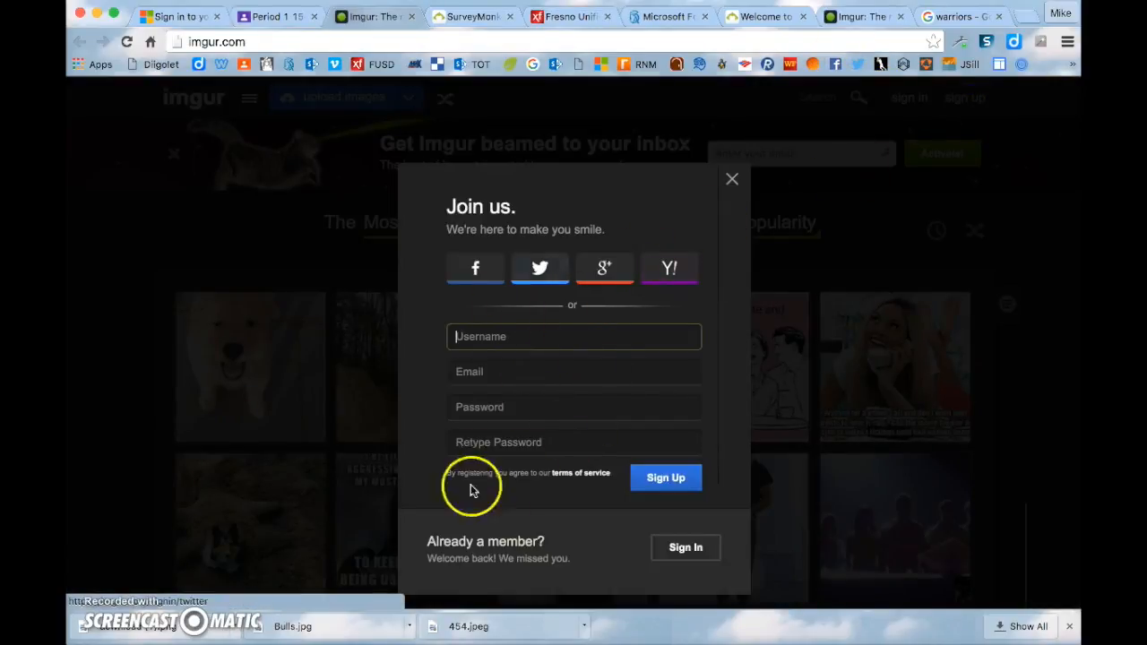
left_click(730, 179)
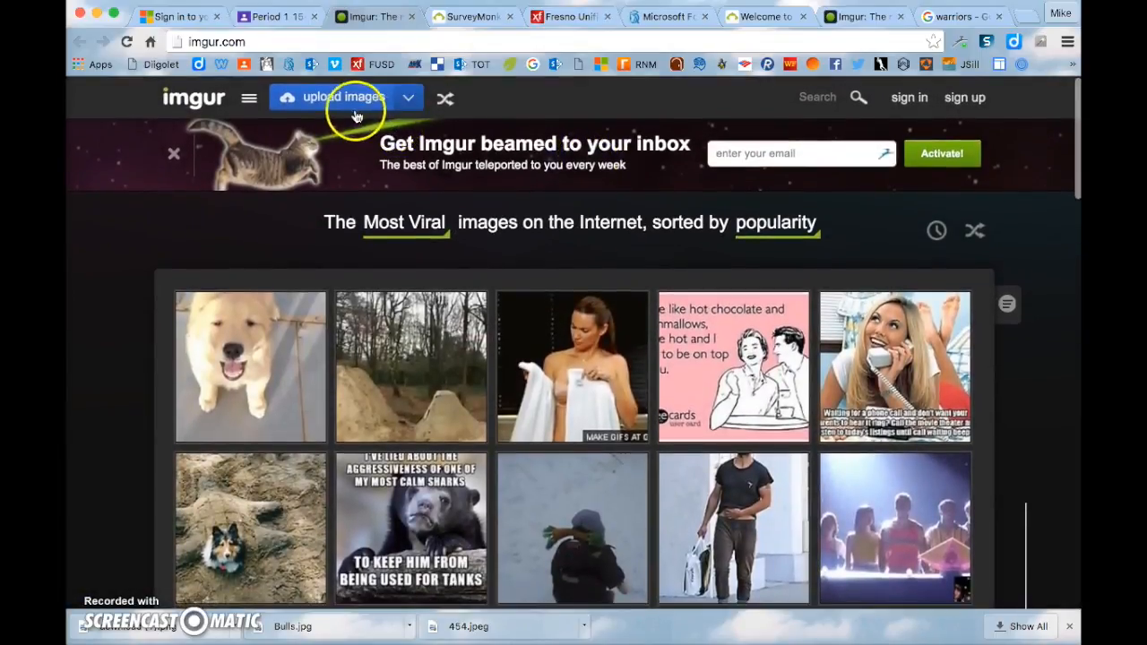
left_click(343, 102)
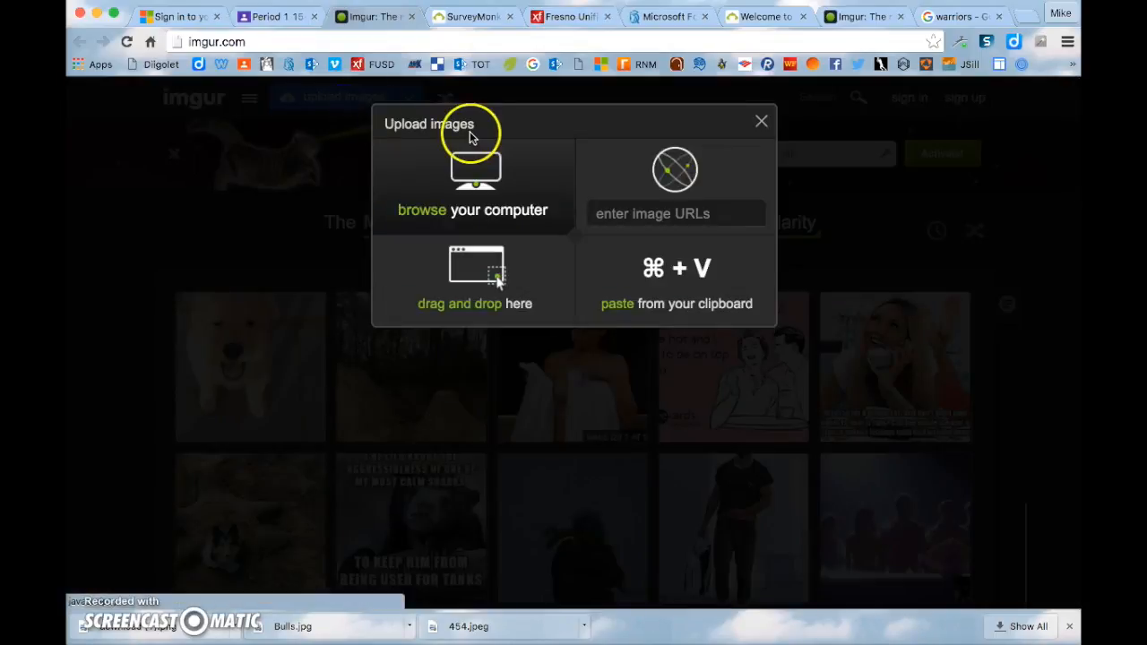
- Upload 454.jpeg, Bulls.jpg and download (1).png, the Warriors, Bulls and Lakers logos, to Imgur
left_click(487, 184)
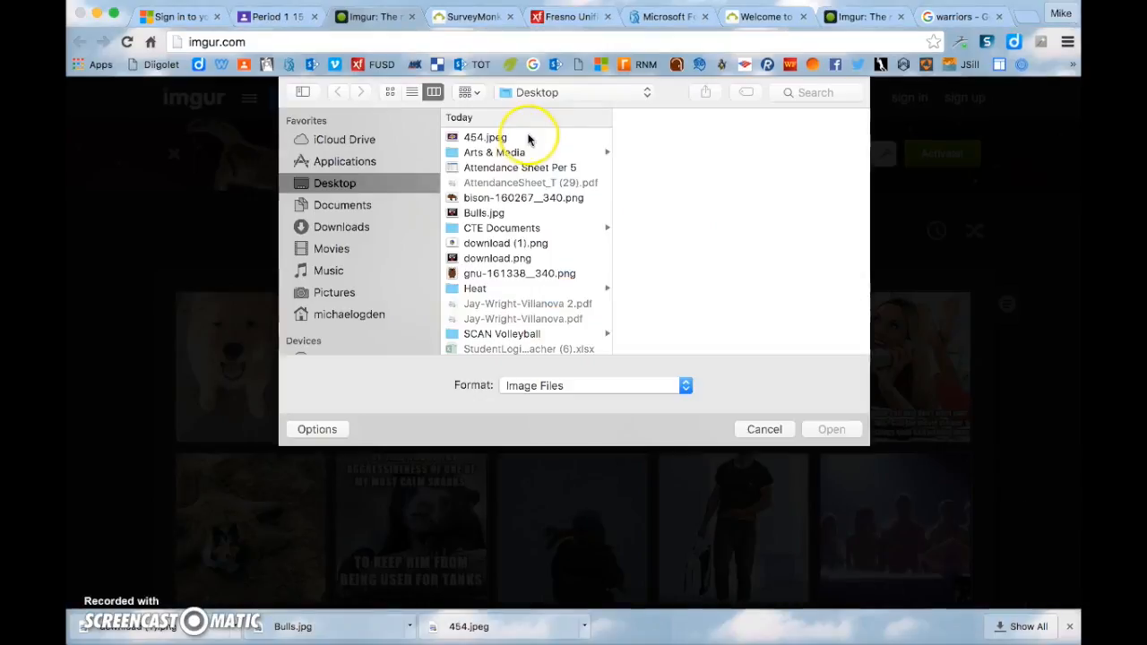
left_click(527, 138)
left_click(524, 213, "super")
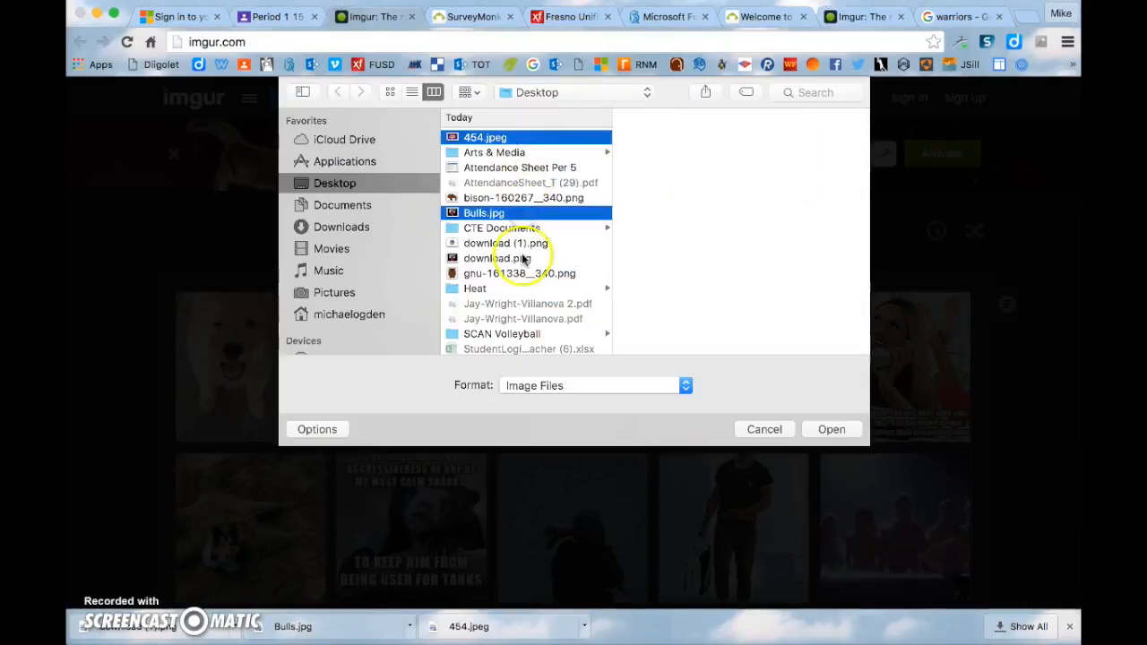
left_click(523, 245, "super")
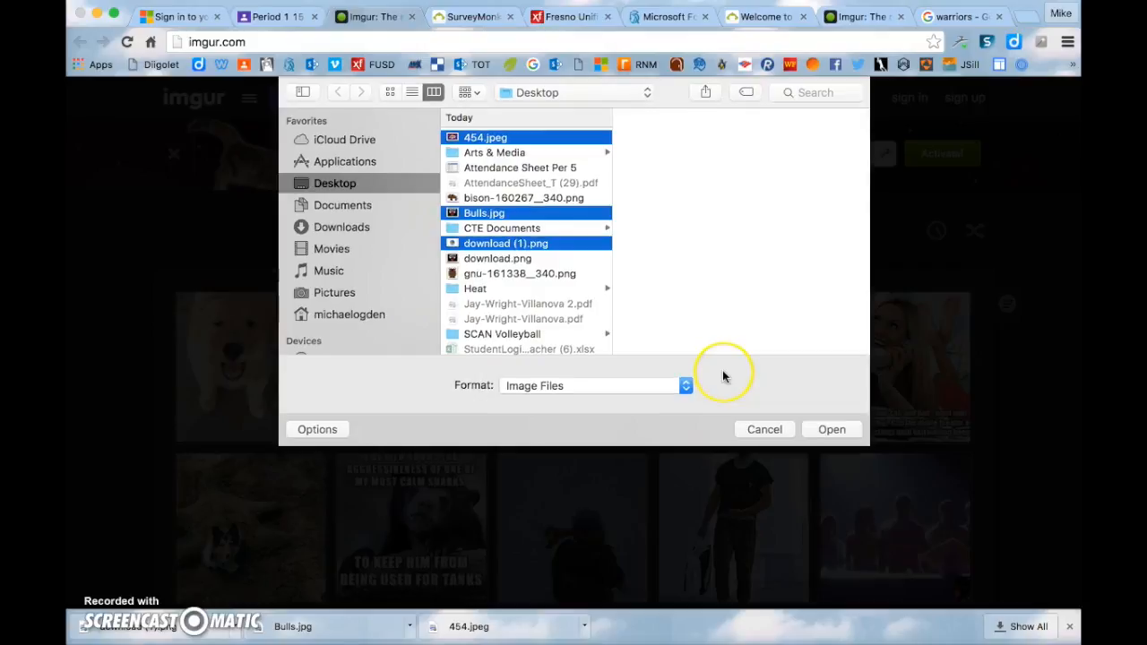
left_click(831, 428)
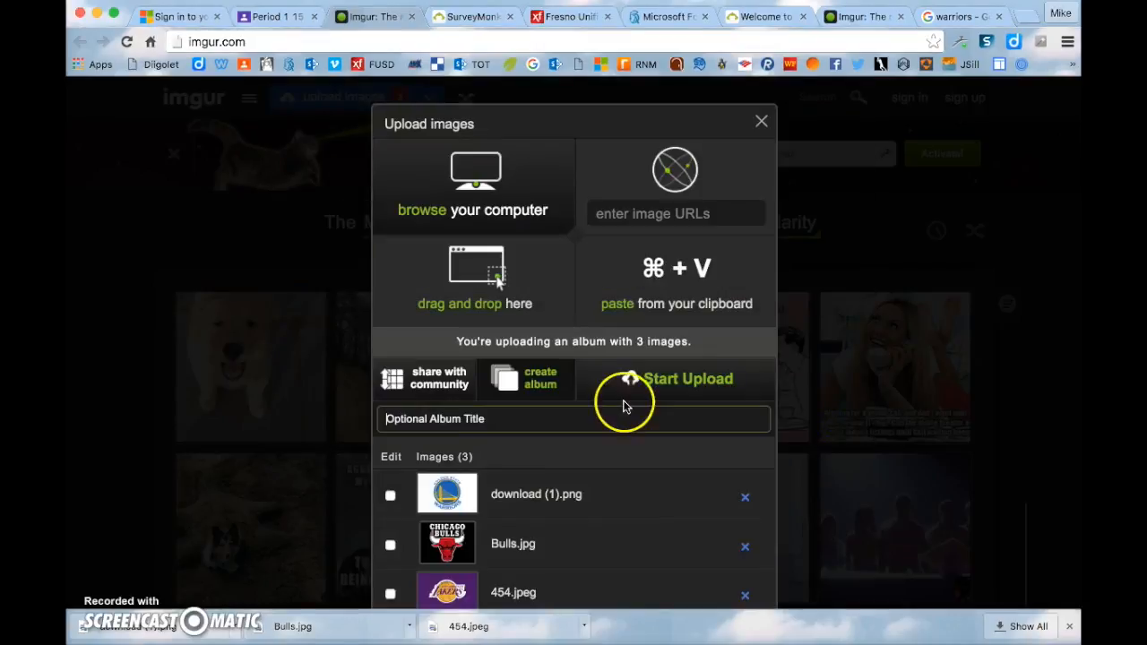
scroll(604, 402, "down", 2)
left_click(391, 419)
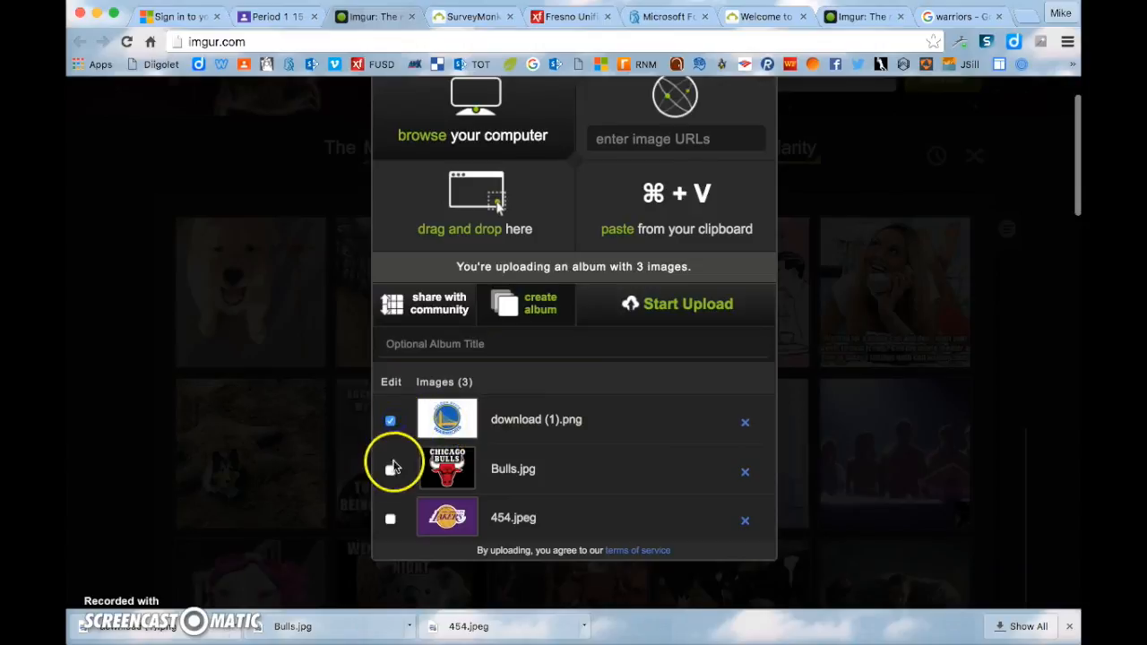
left_click(390, 520)
left_click(673, 309)
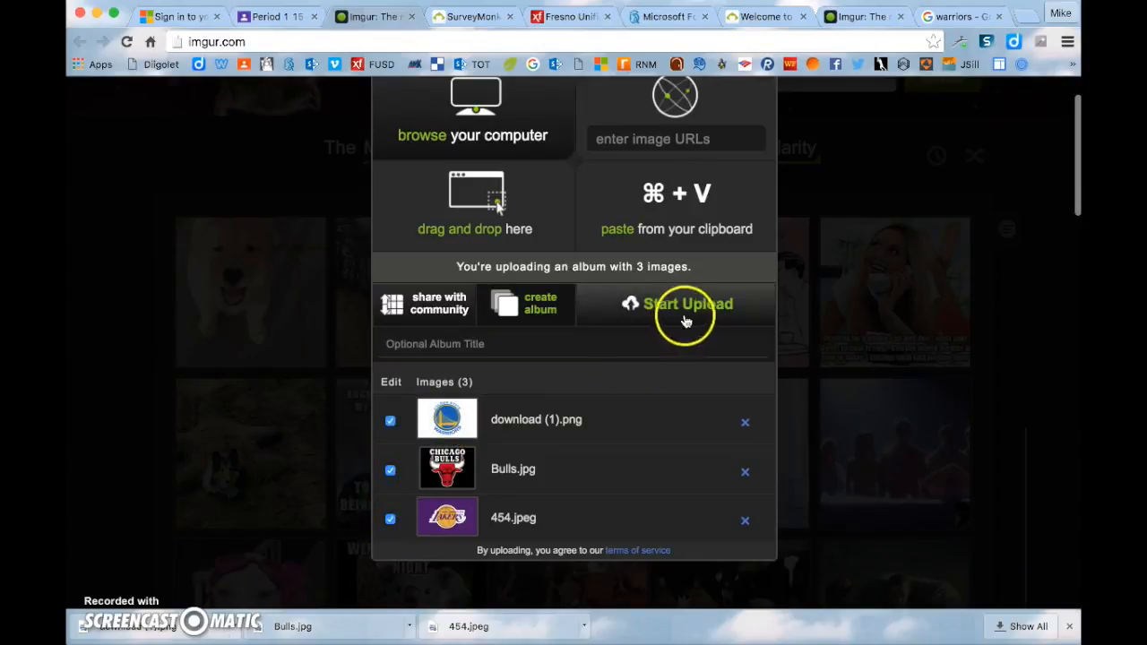
left_click(966, 101)
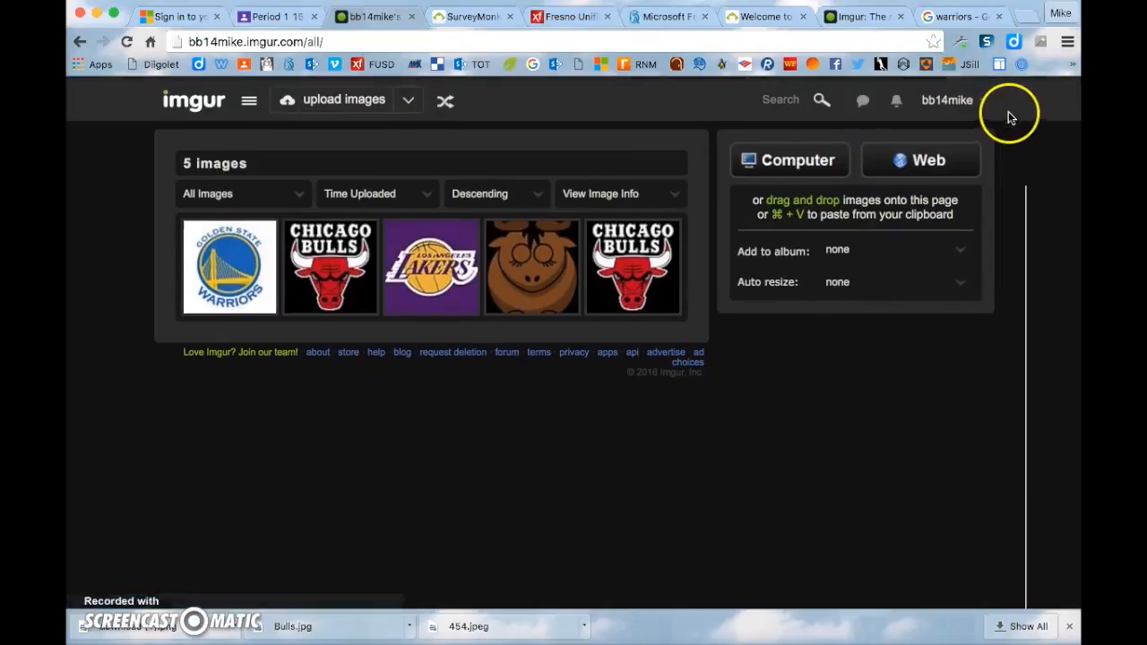
- Go to the account's uploaded images and select the Golden State Warriors logo thumbnail
left_click(958, 101)
left_click(899, 136)
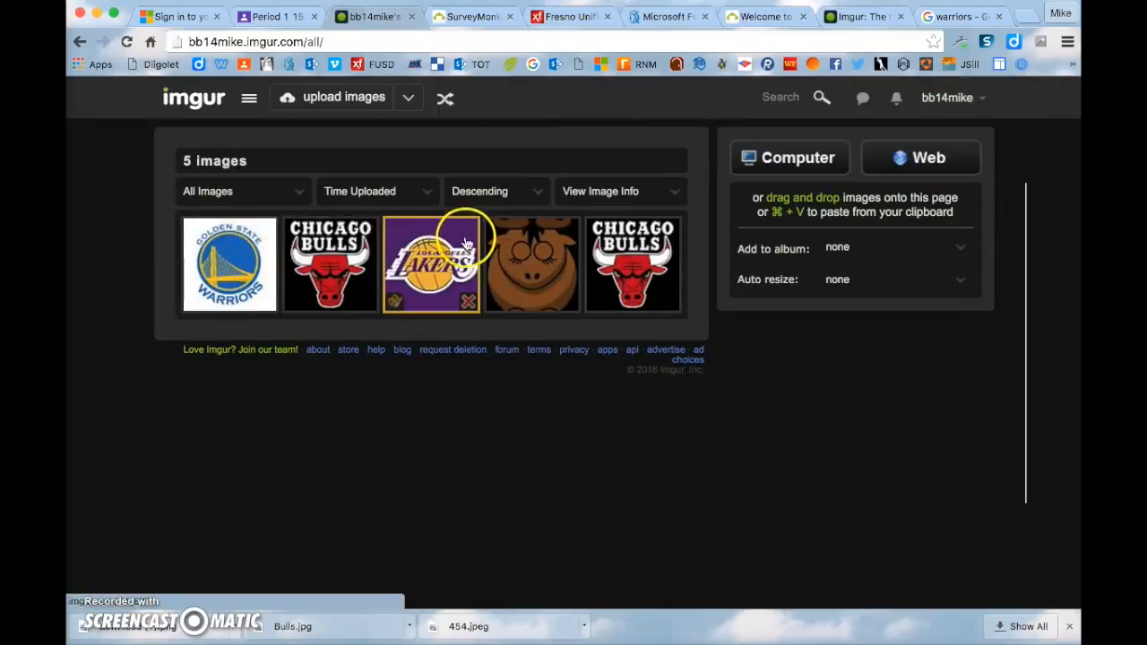
left_click(236, 273)
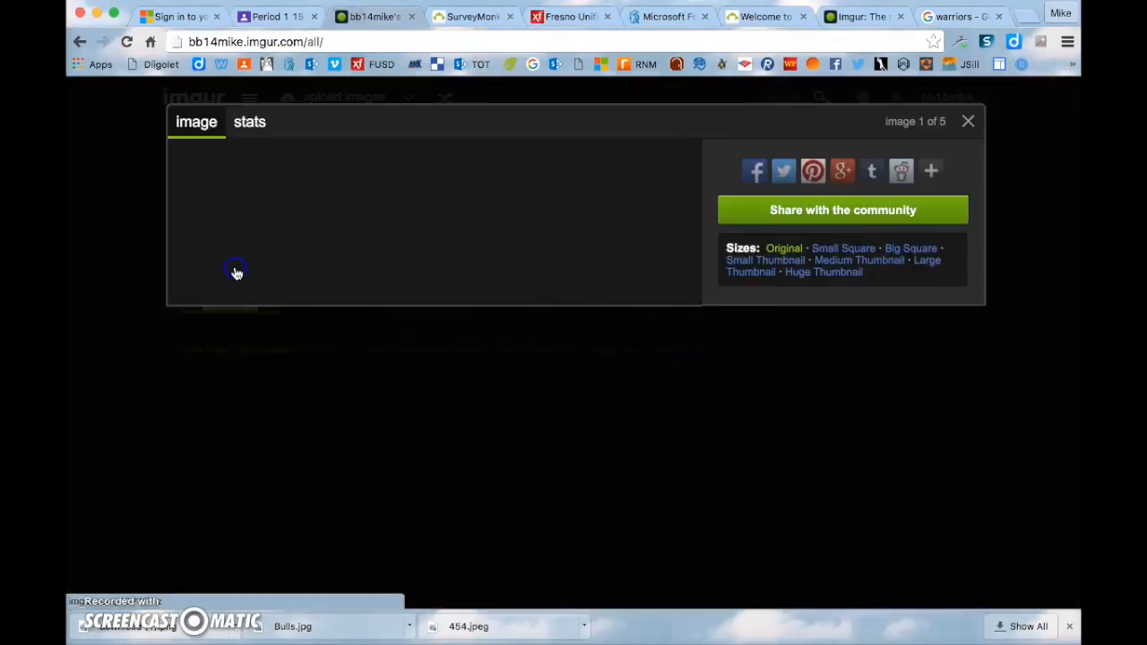
key("Escape")
left_click(190, 303)
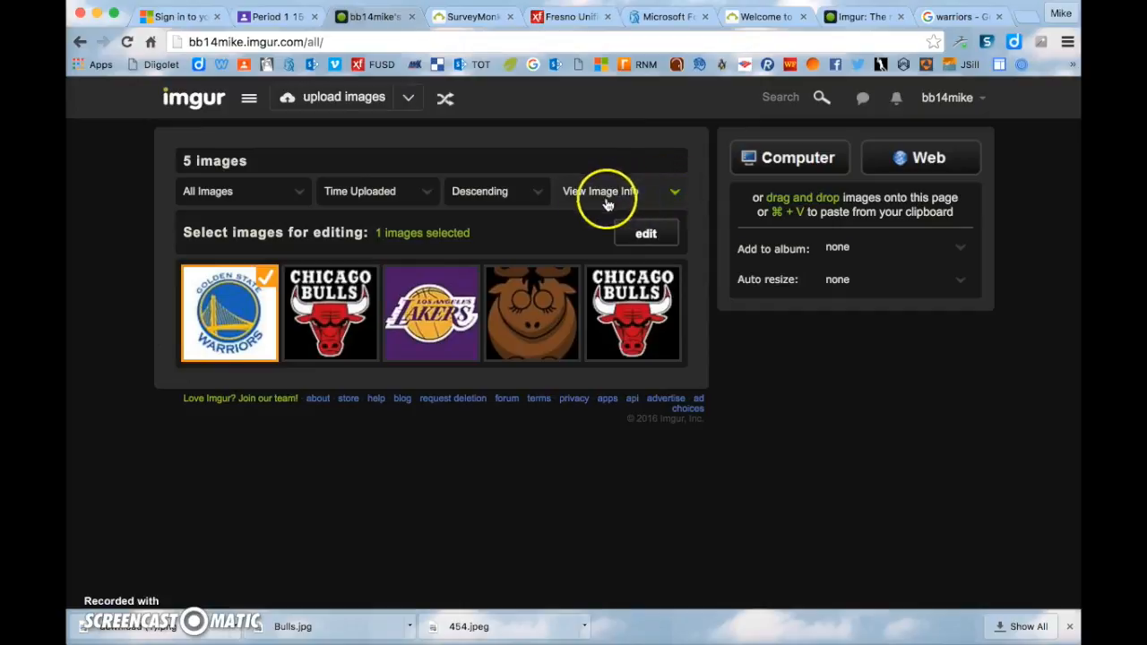
- Try Imgur's Generate Image Links, then reselect only the Warriors logo
left_click(670, 192)
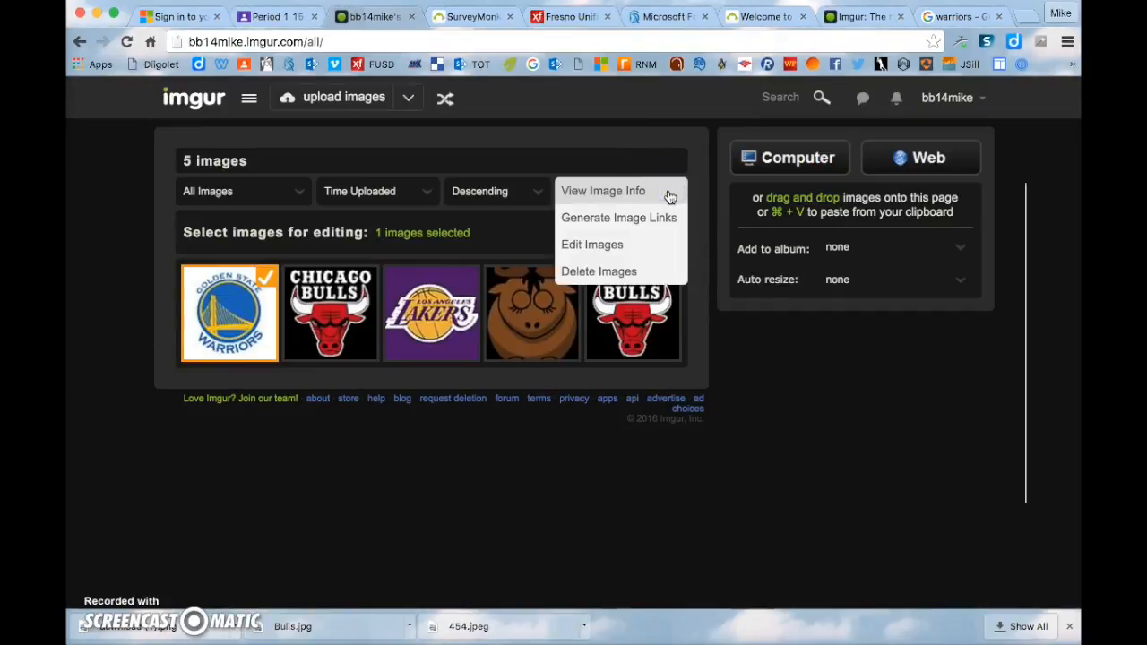
left_click(704, 197)
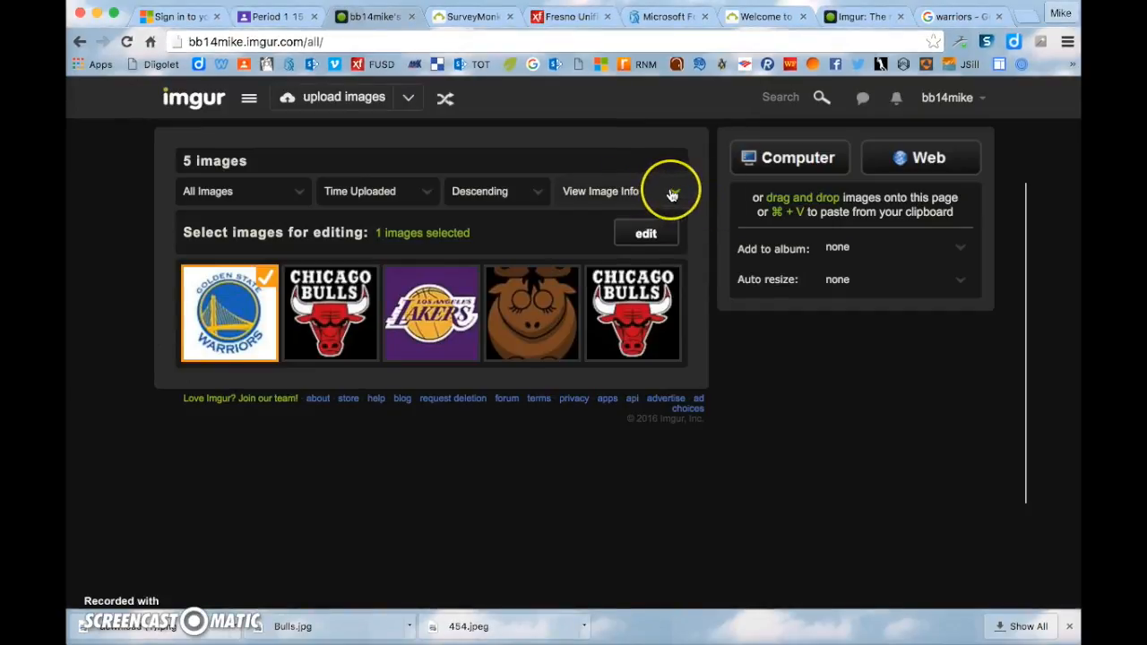
left_click(673, 194)
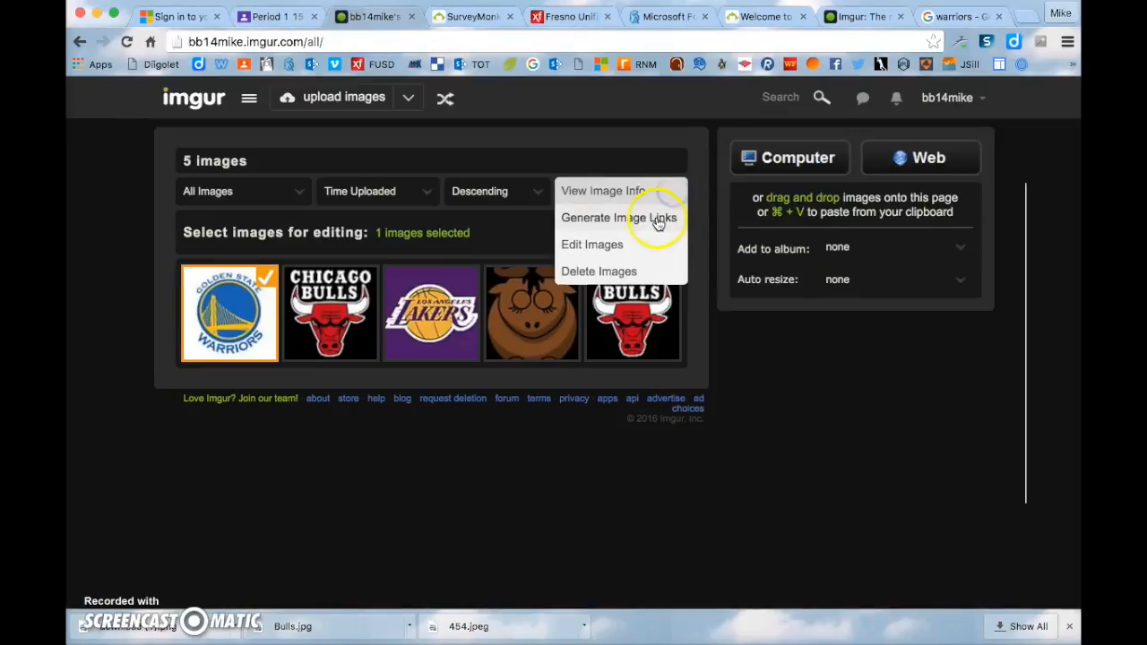
left_click(647, 223)
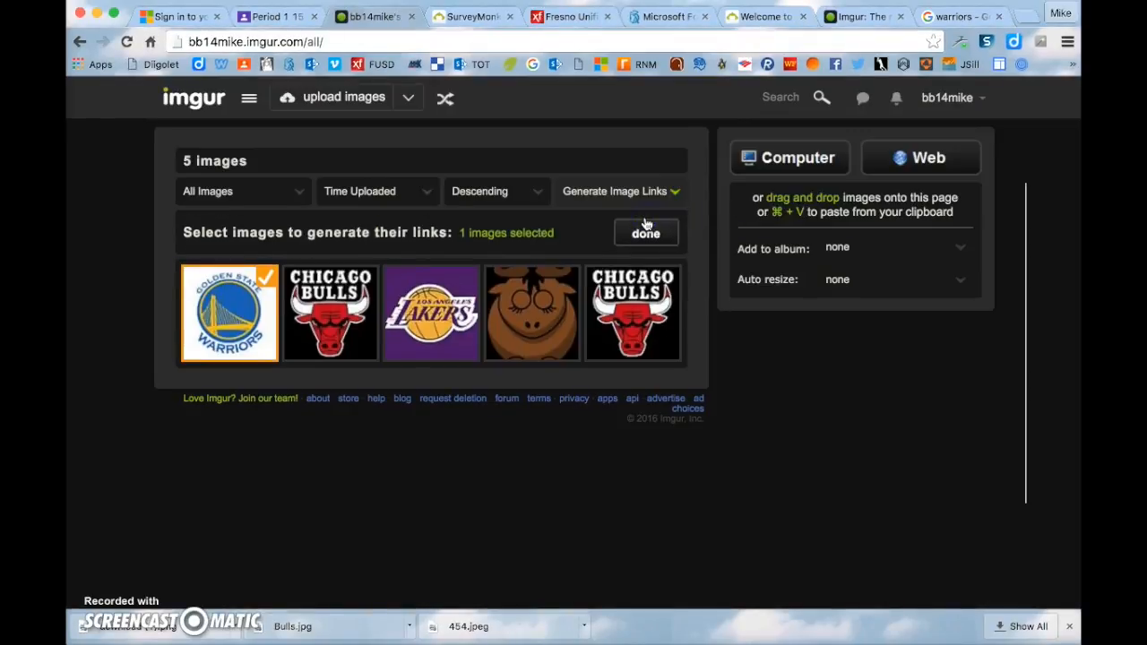
left_click(645, 232)
left_click(758, 233)
left_click(778, 233)
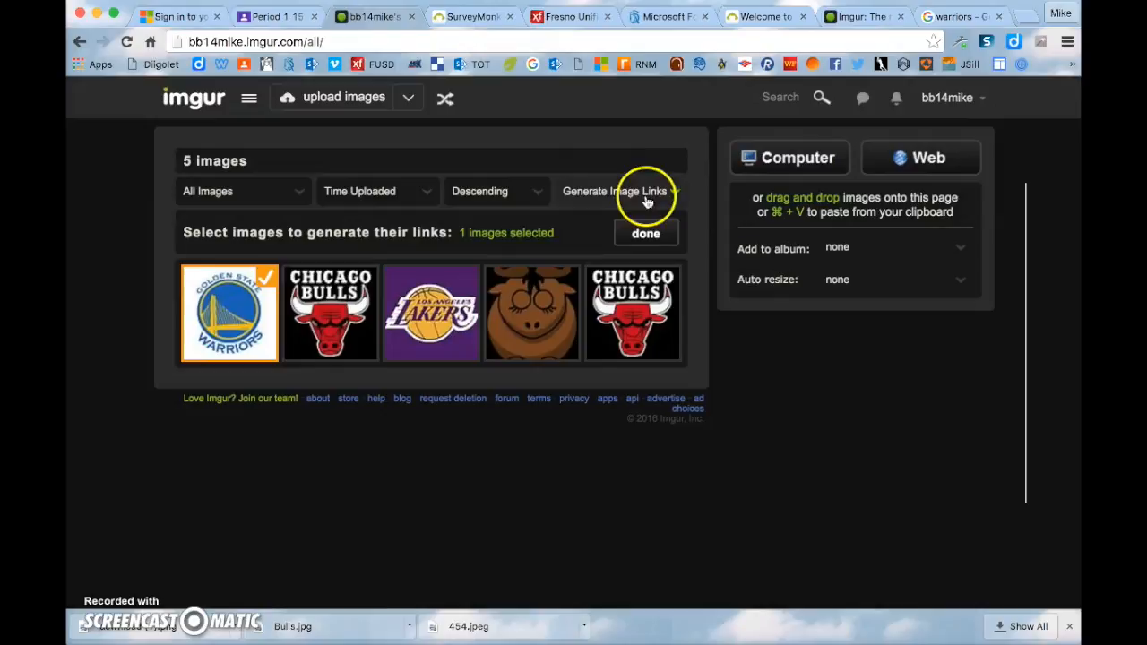
left_click(265, 278)
left_click(263, 273)
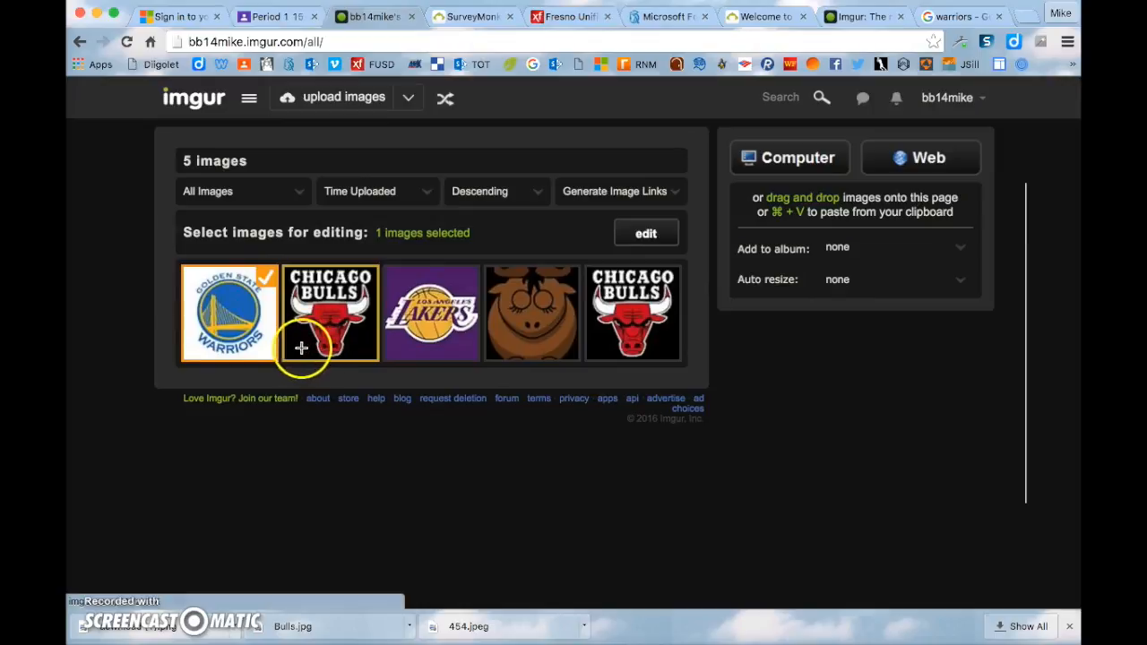
- Generate the Warriors logo's link in the Direct Link (email & IM) format
left_click(634, 193)
left_click(634, 220)
left_click(646, 234)
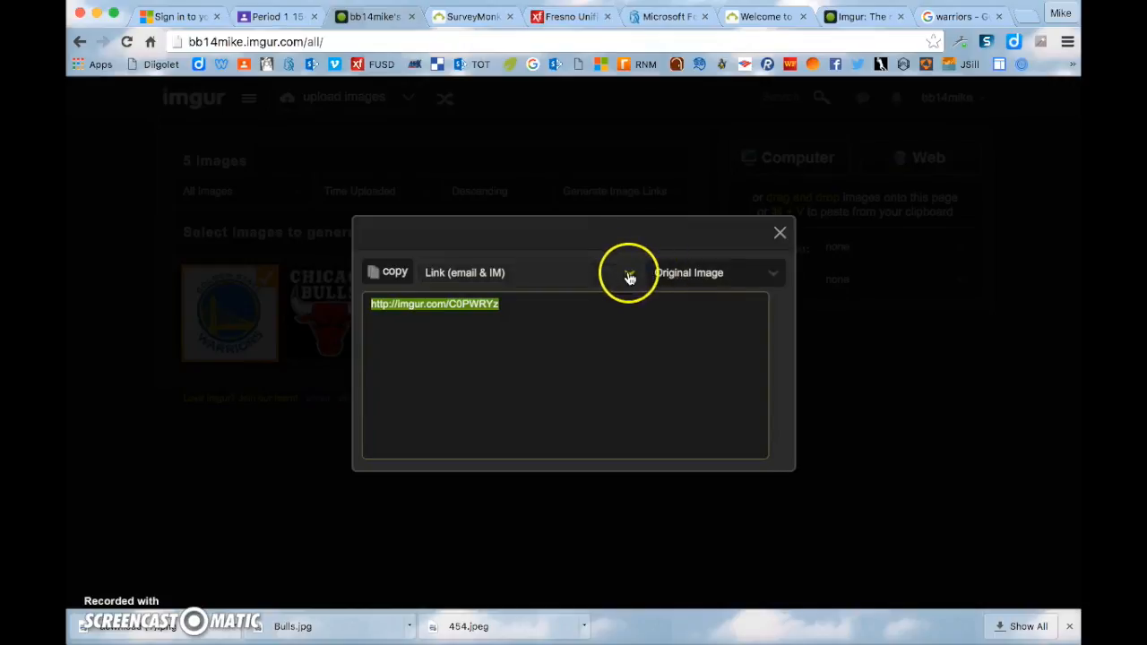
left_click(629, 272)
left_click(678, 334)
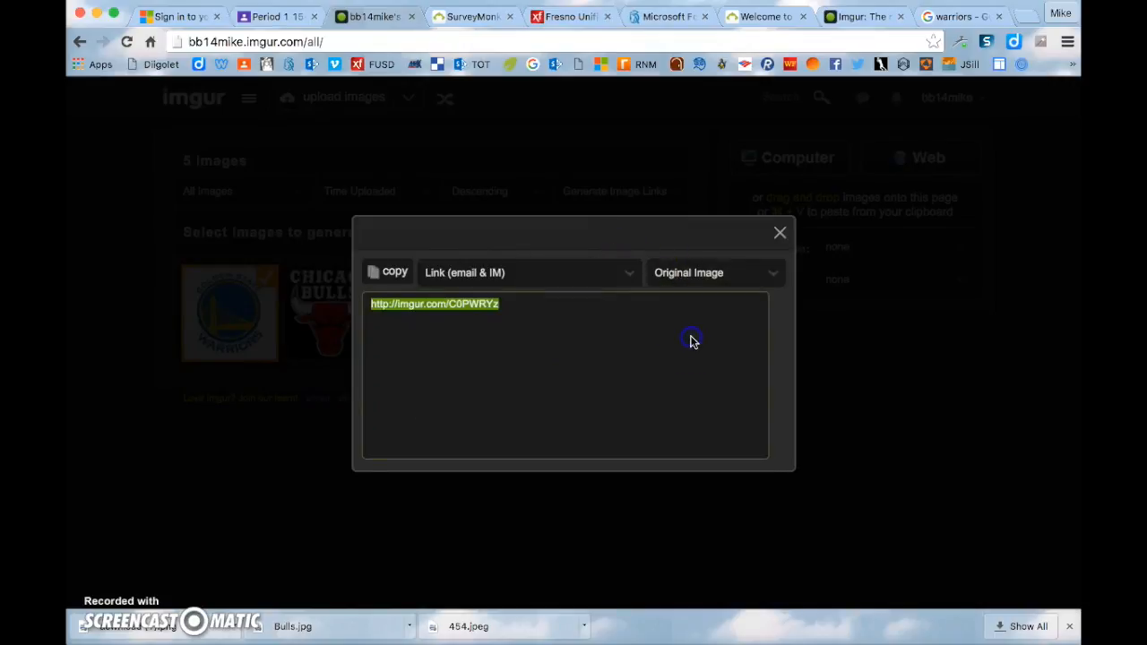
left_click(630, 273)
left_click(618, 297)
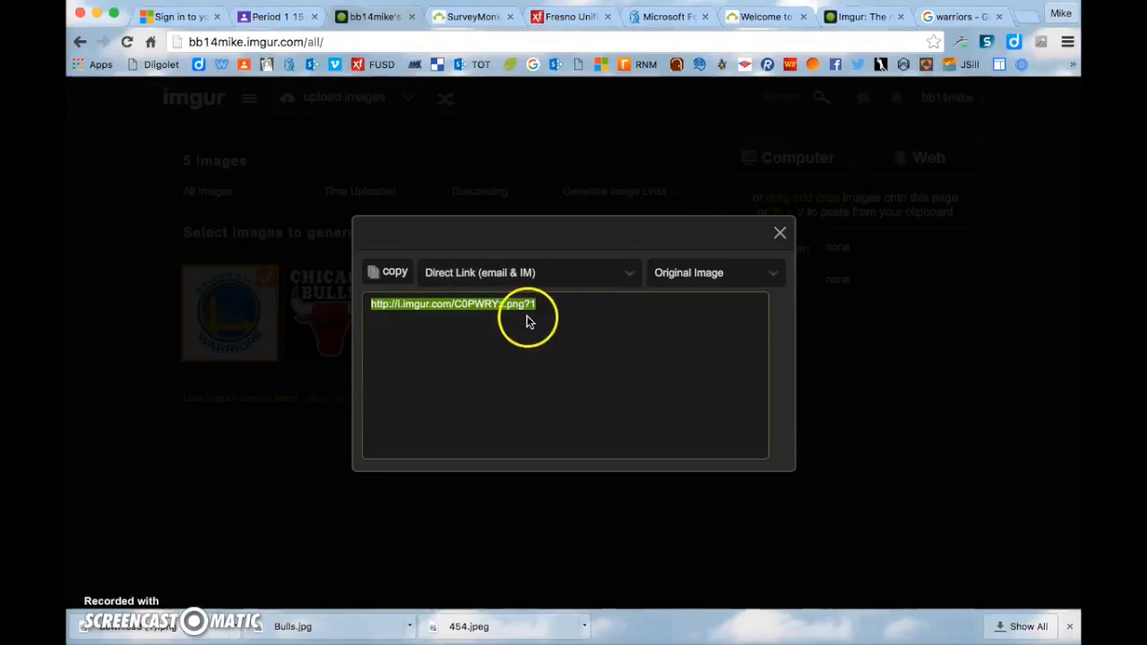
left_click(620, 278)
left_click(704, 320)
left_click(633, 281)
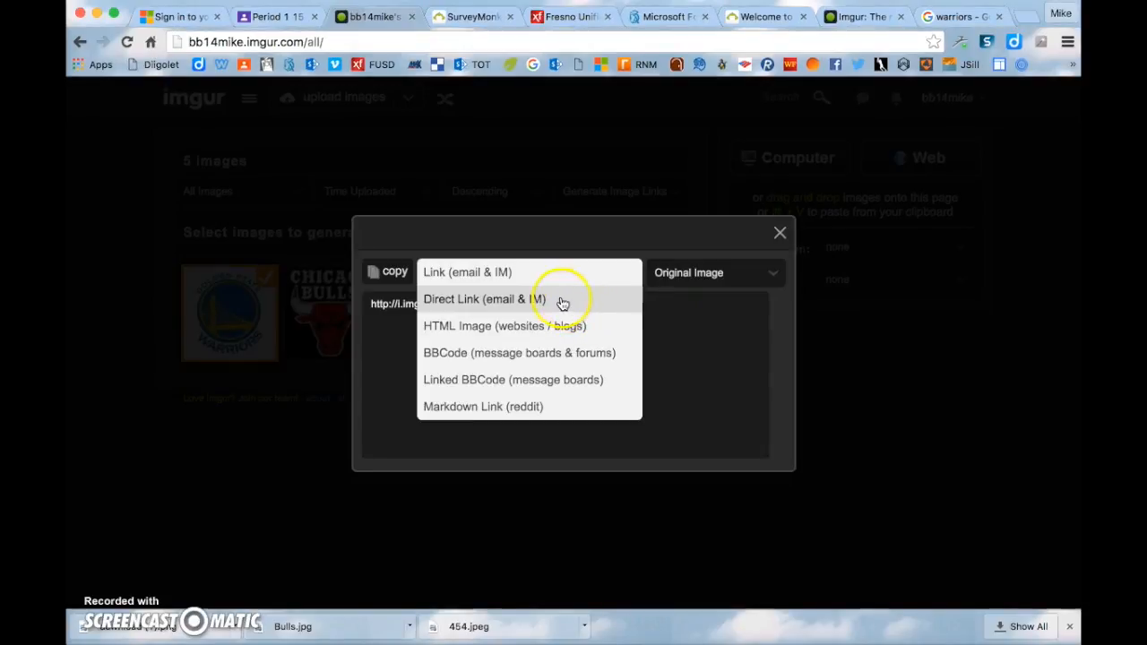
left_click(562, 302)
- Copy the Warriors logo's direct link to the clipboard
left_click(554, 326)
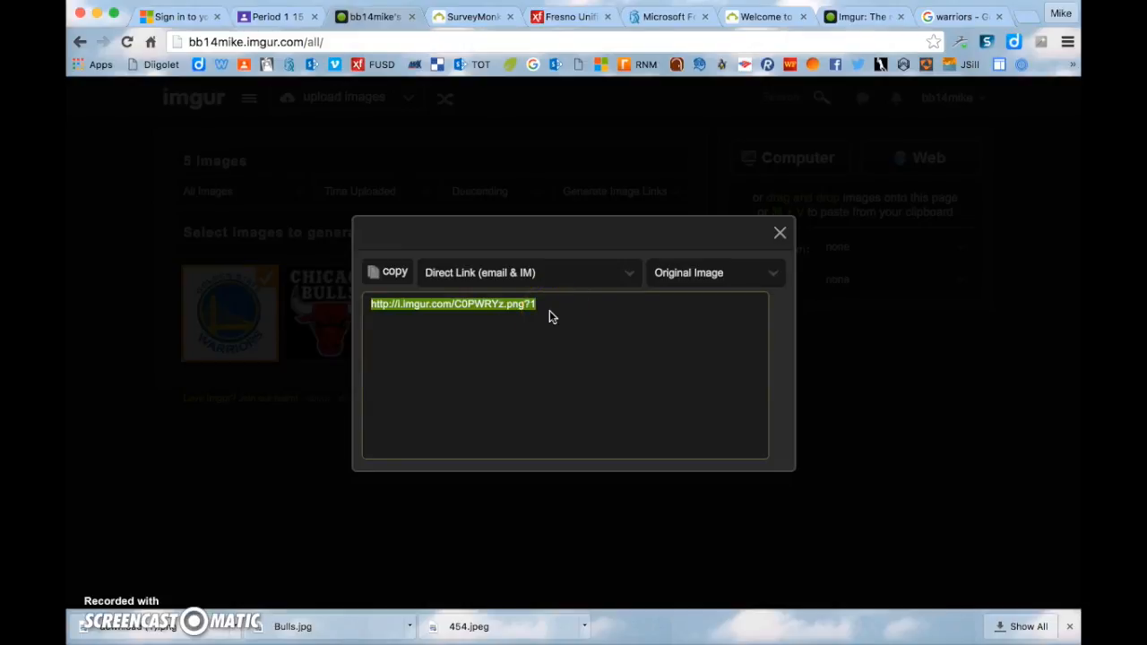
left_click(391, 276)
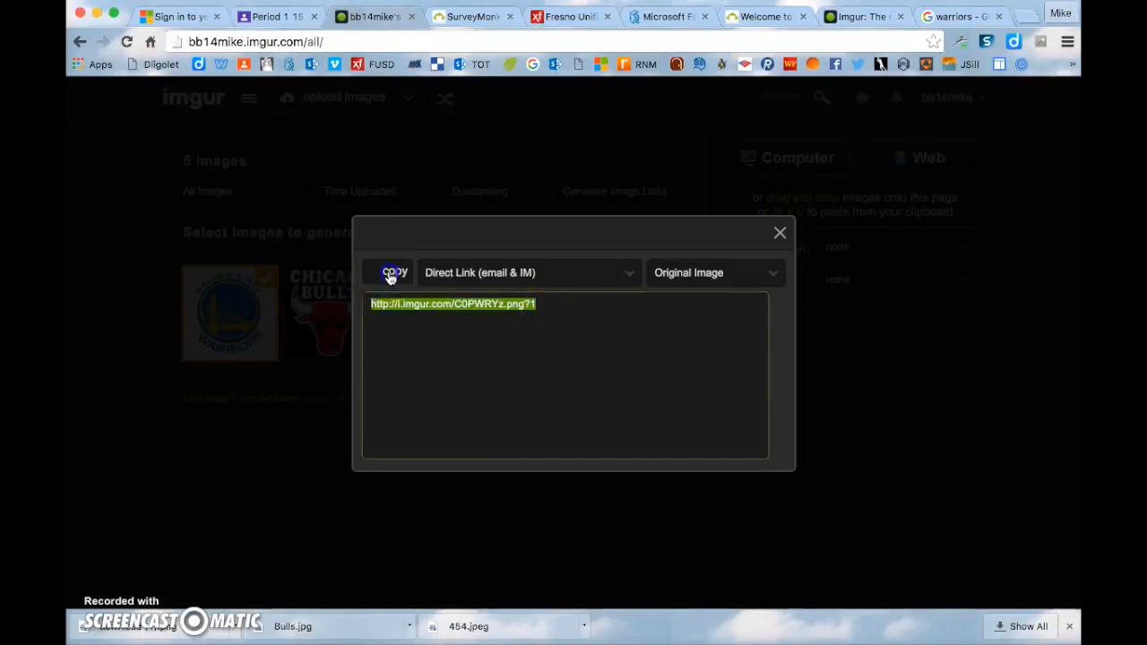
left_click(503, 374)
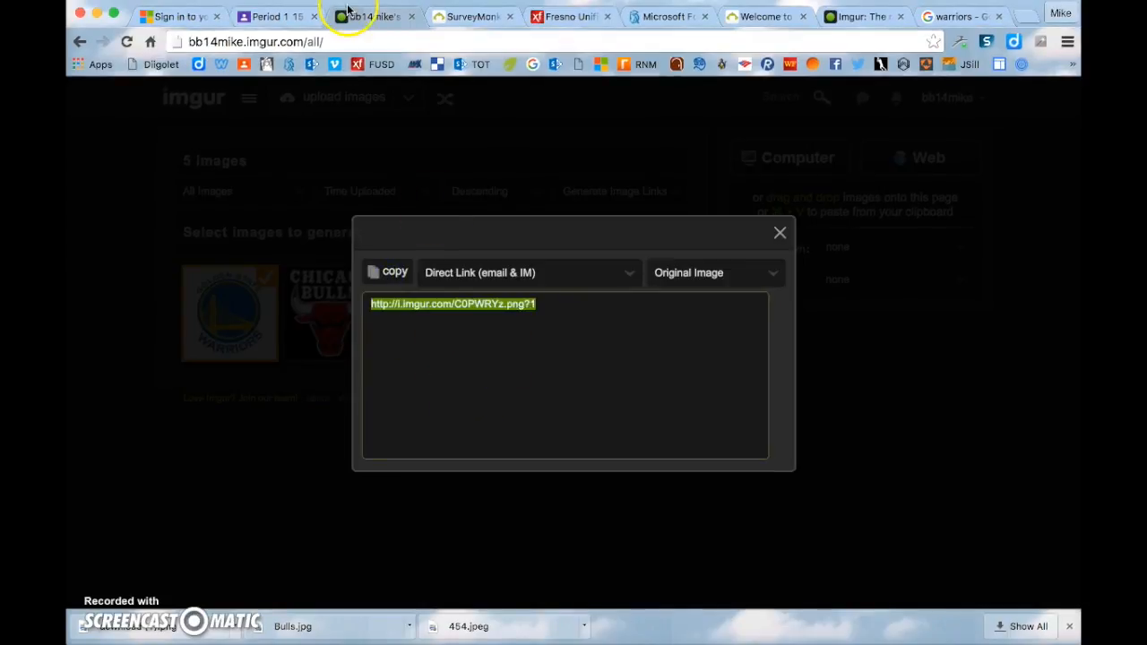
left_click(460, 17)
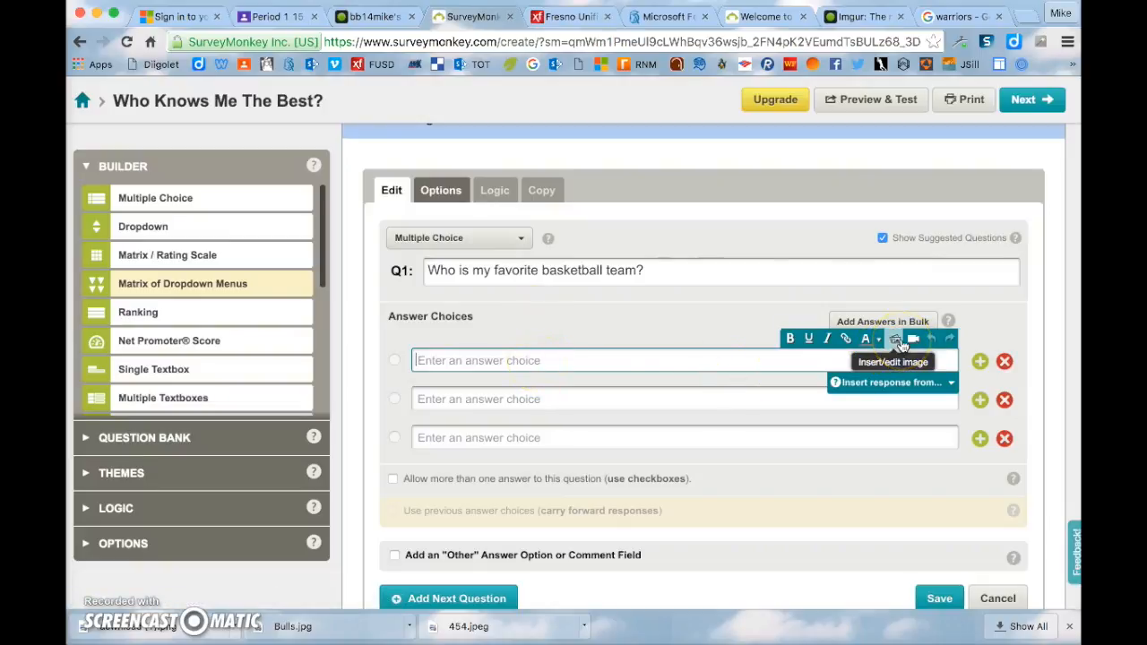
- Insert the Warriors logo from its Imgur link as Q1's first answer image and save
left_click(897, 340)
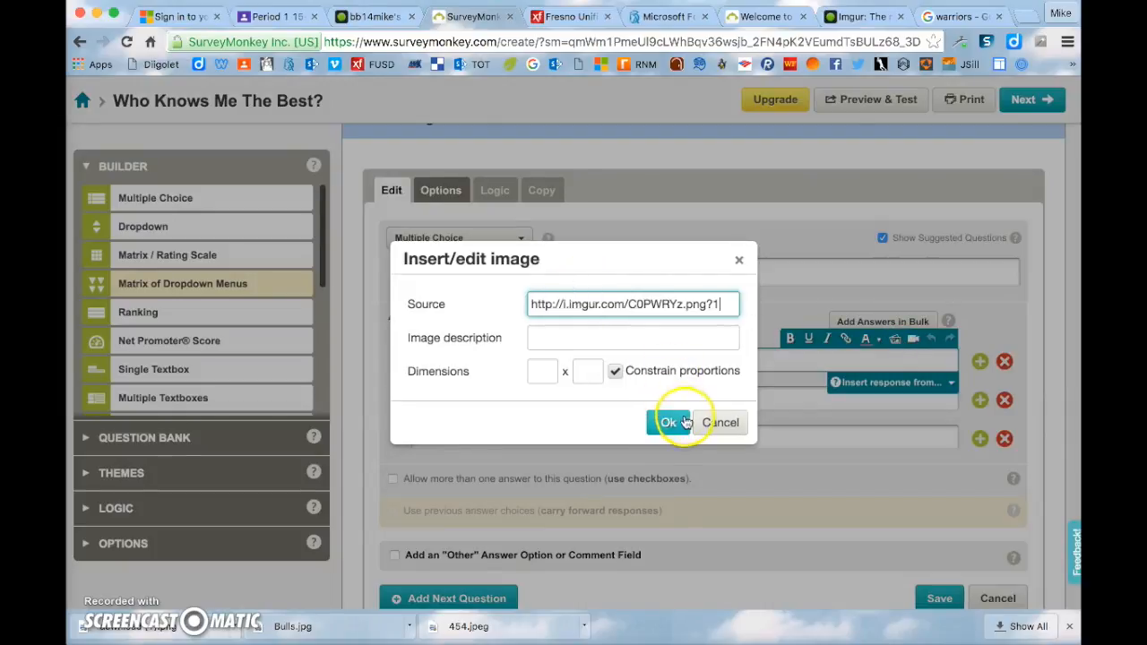
left_click(669, 423)
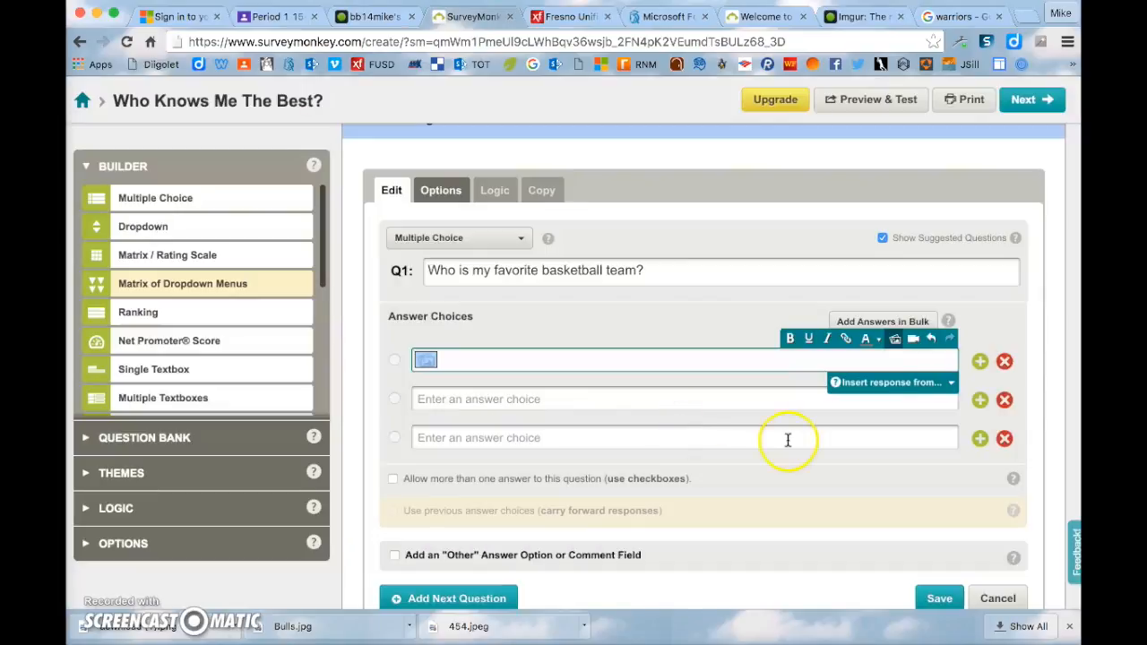
scroll(941, 597, "down", 1)
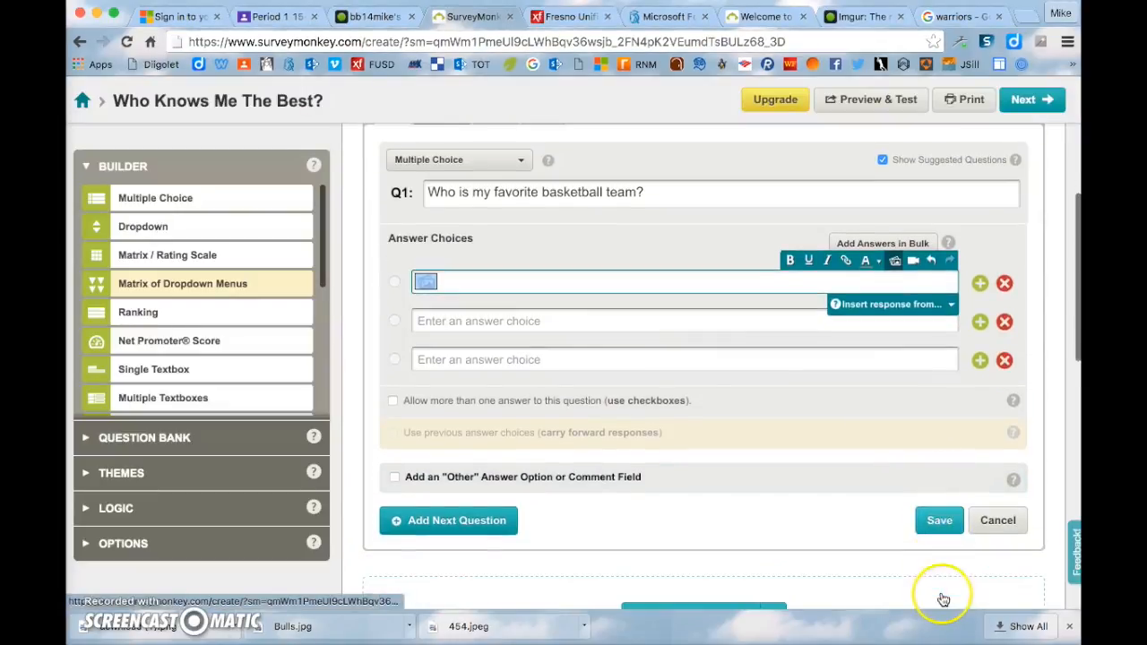
left_click(939, 530)
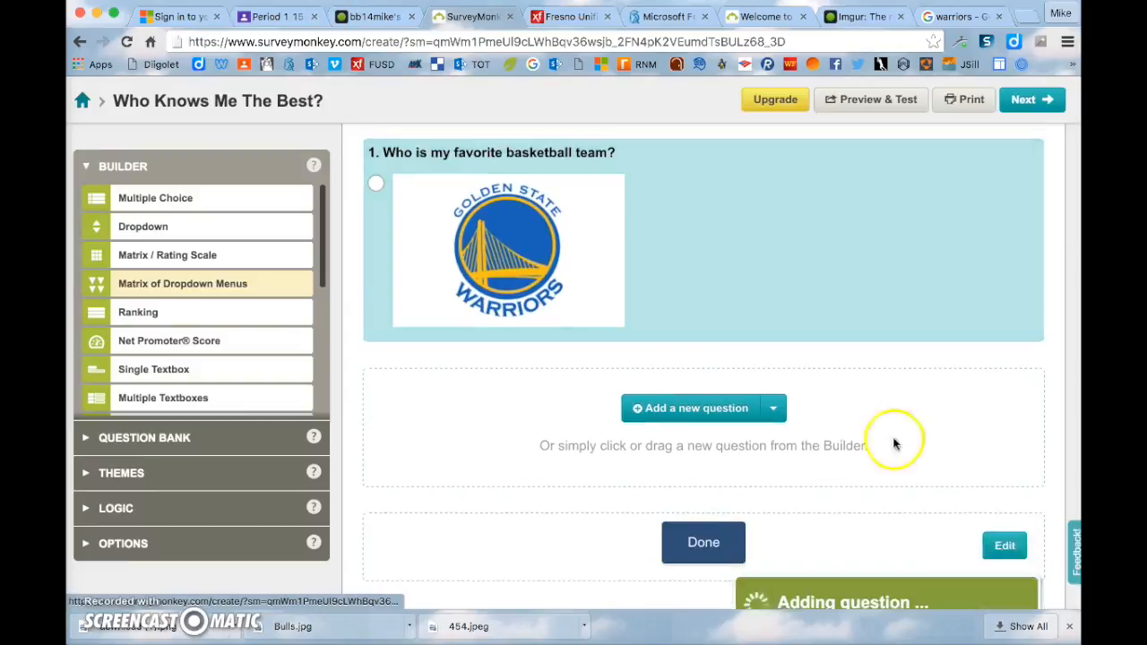
scroll(781, 133, "up", 4)
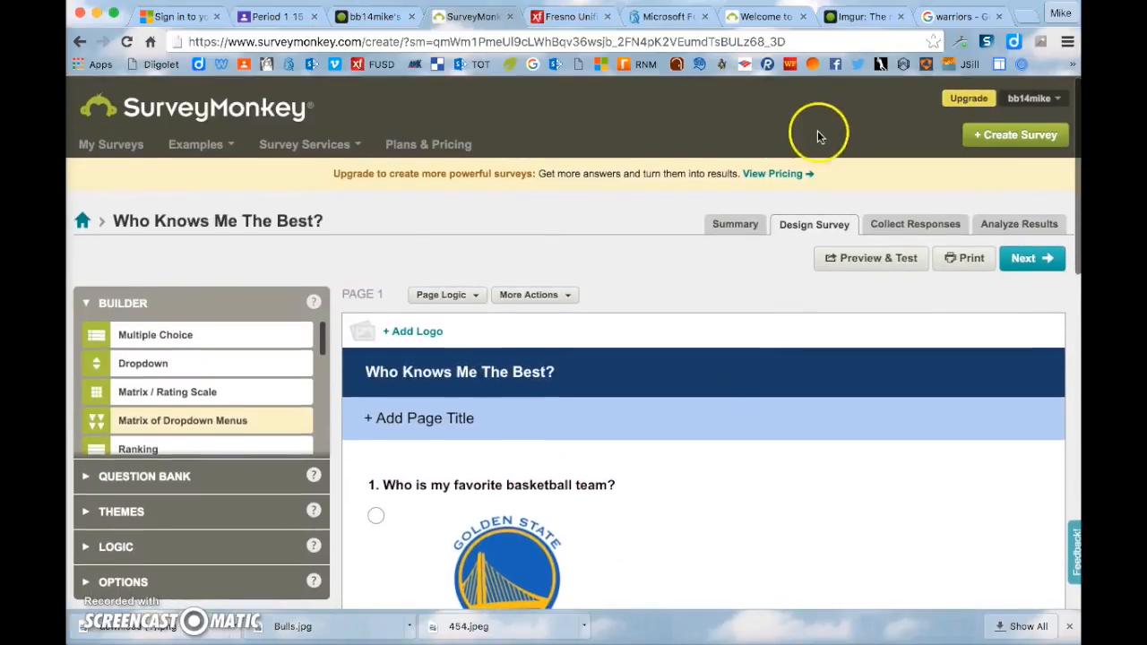
left_click(867, 260)
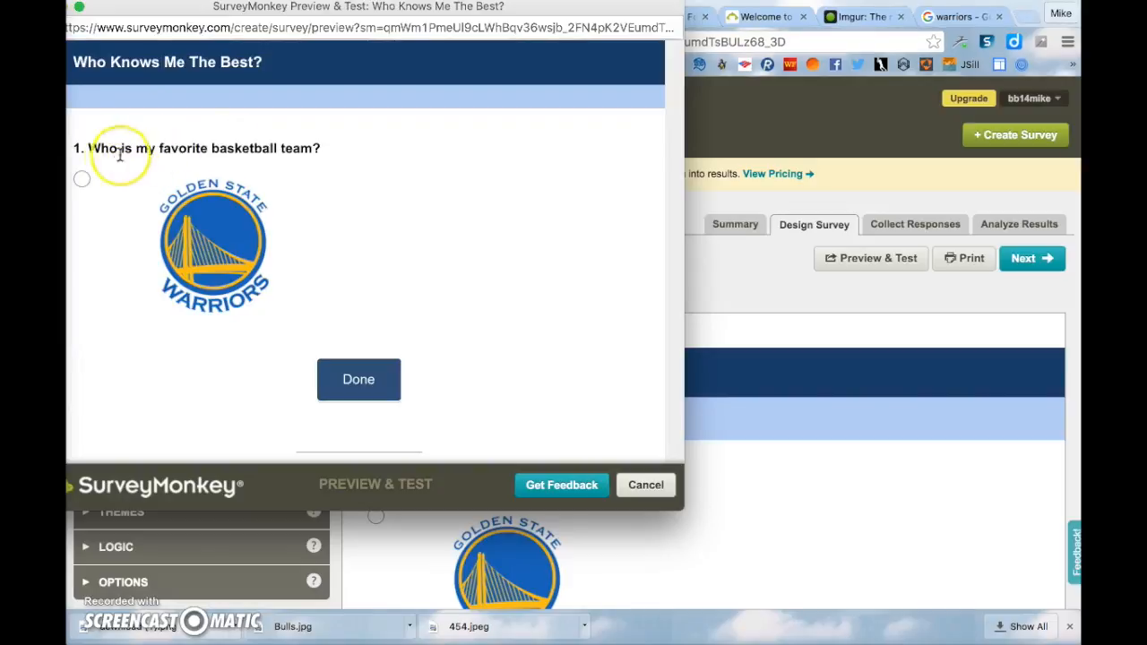
left_click(349, 382)
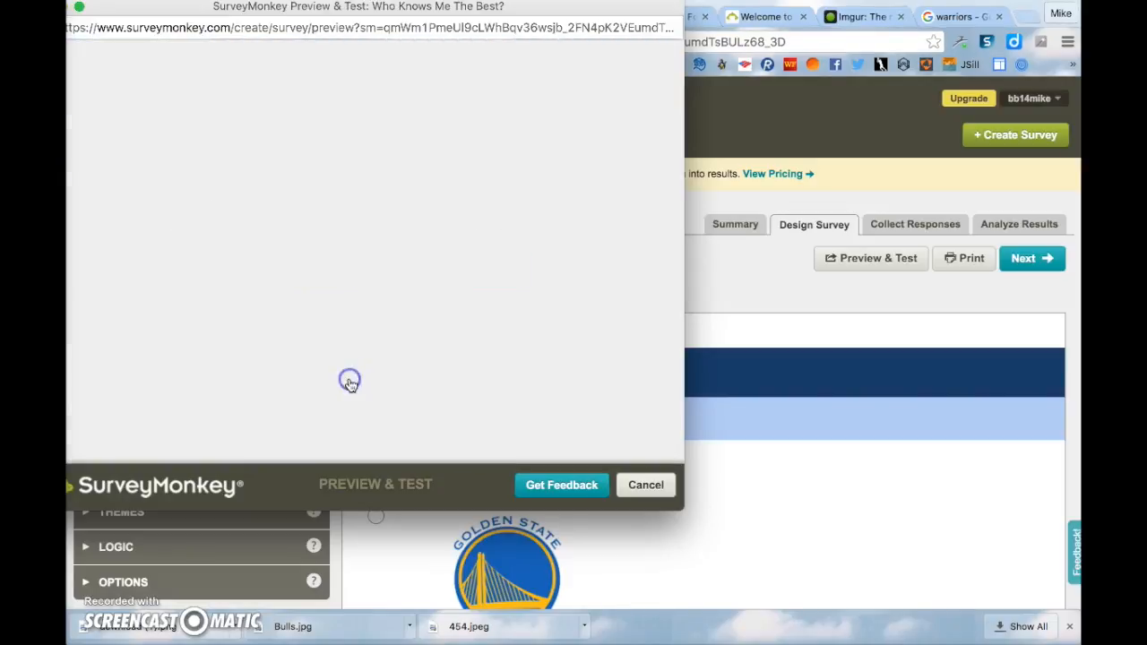
left_click(643, 484)
scroll(616, 368, "down", 4)
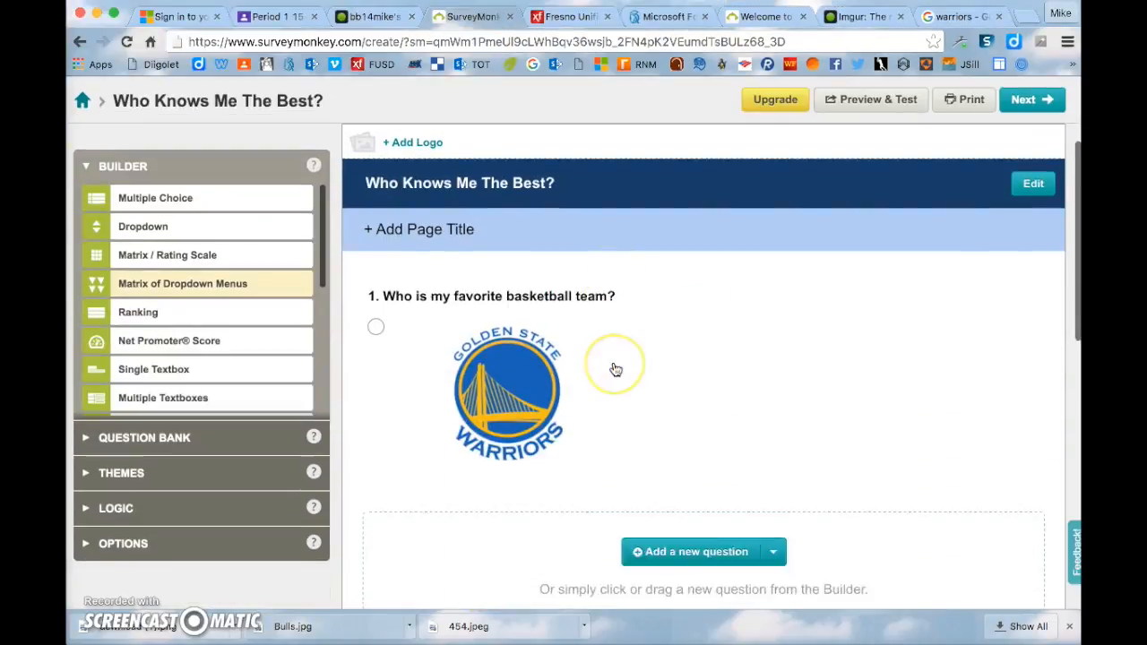
scroll(616, 367, "down", 2)
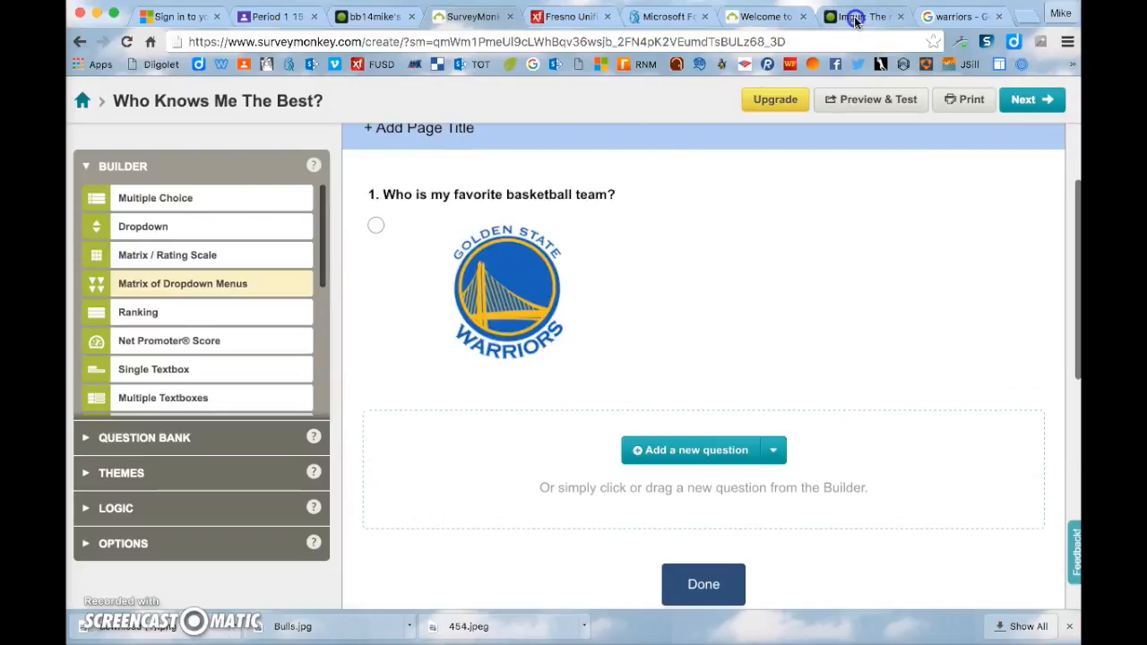
- In Imgur's uploaded images, close the old link window and select only the Chicago Bulls image
left_click(855, 17)
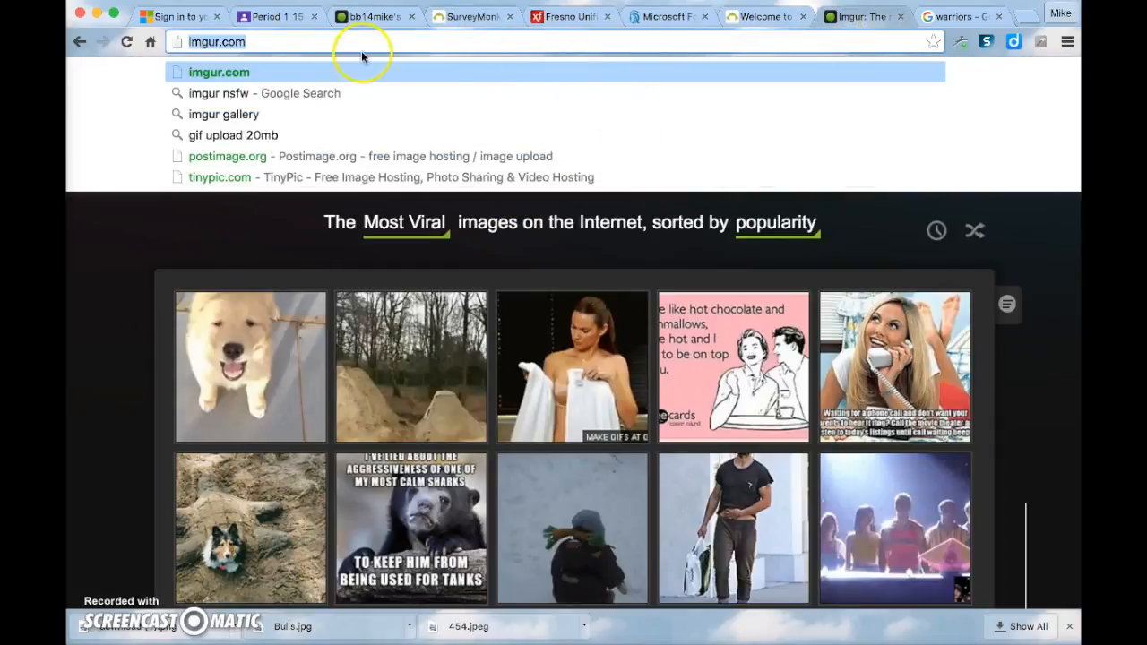
left_click(367, 17)
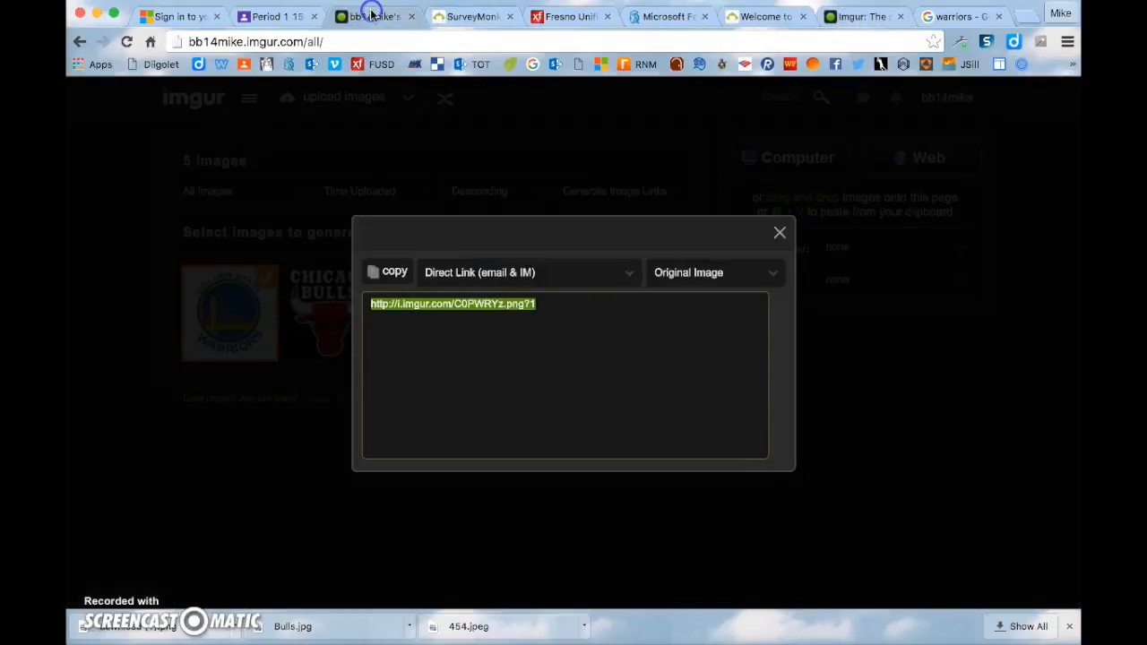
left_click(781, 236)
left_click(301, 321)
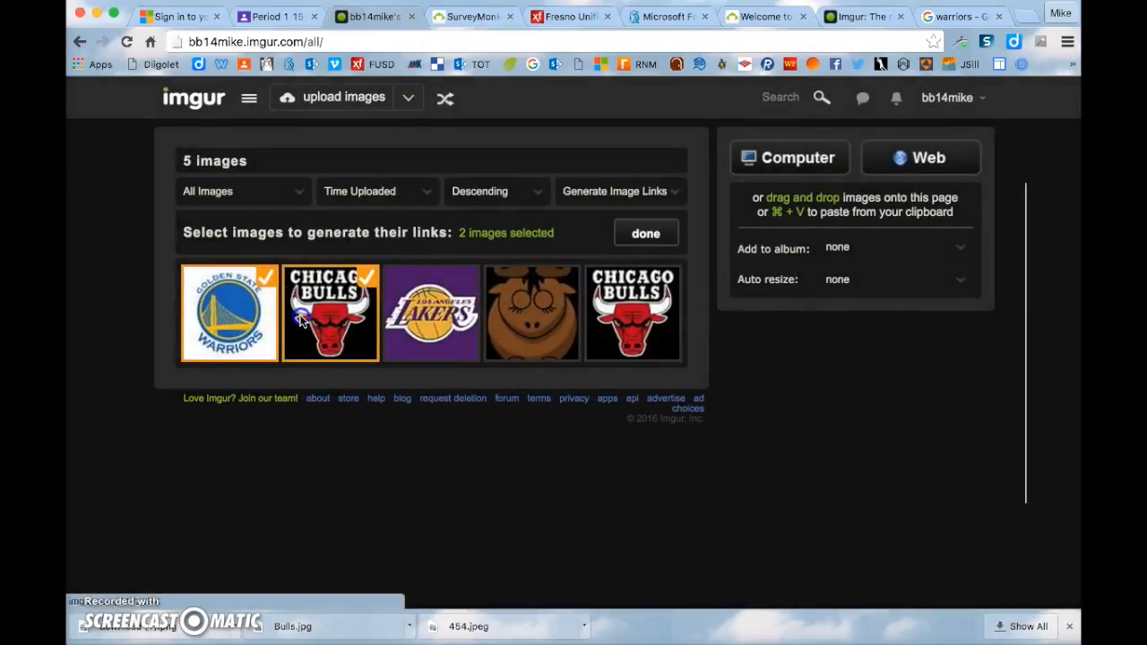
left_click(265, 280)
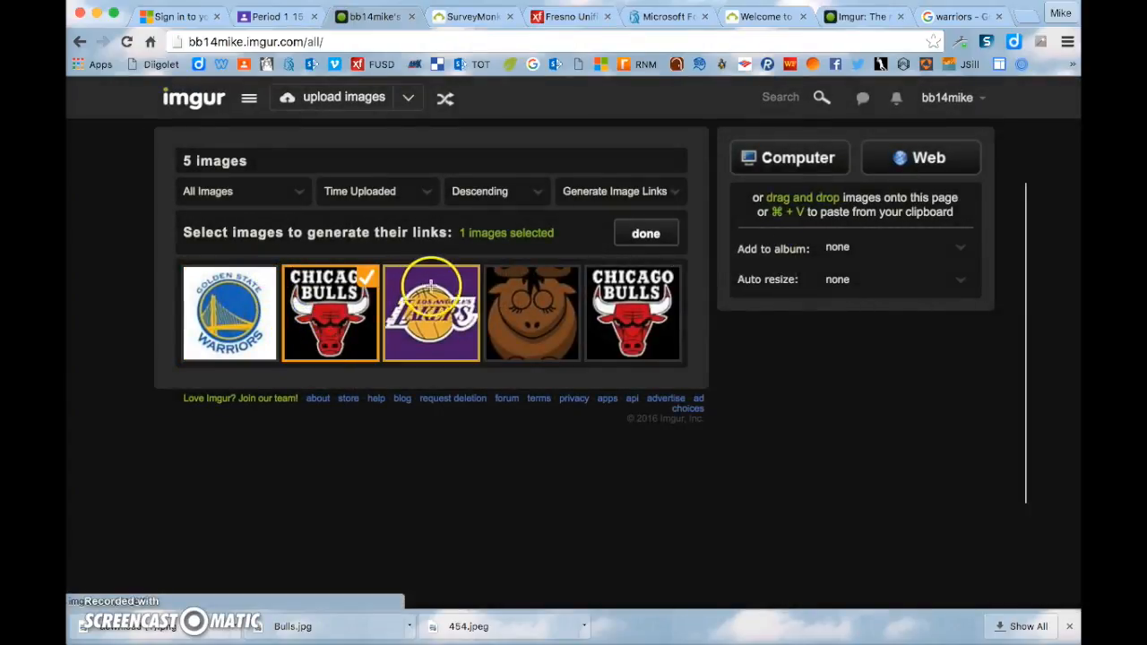
- Generate the Chicago Bulls image's link in the Direct Link format
left_click(647, 195)
left_click(638, 216)
left_click(645, 233)
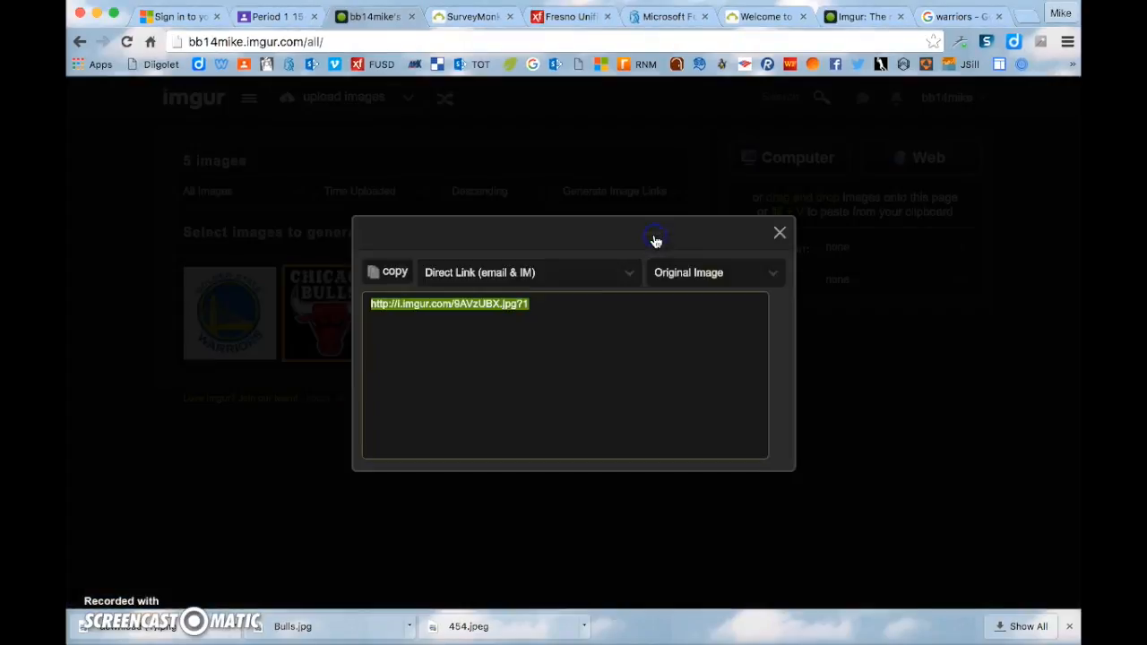
left_click(636, 273)
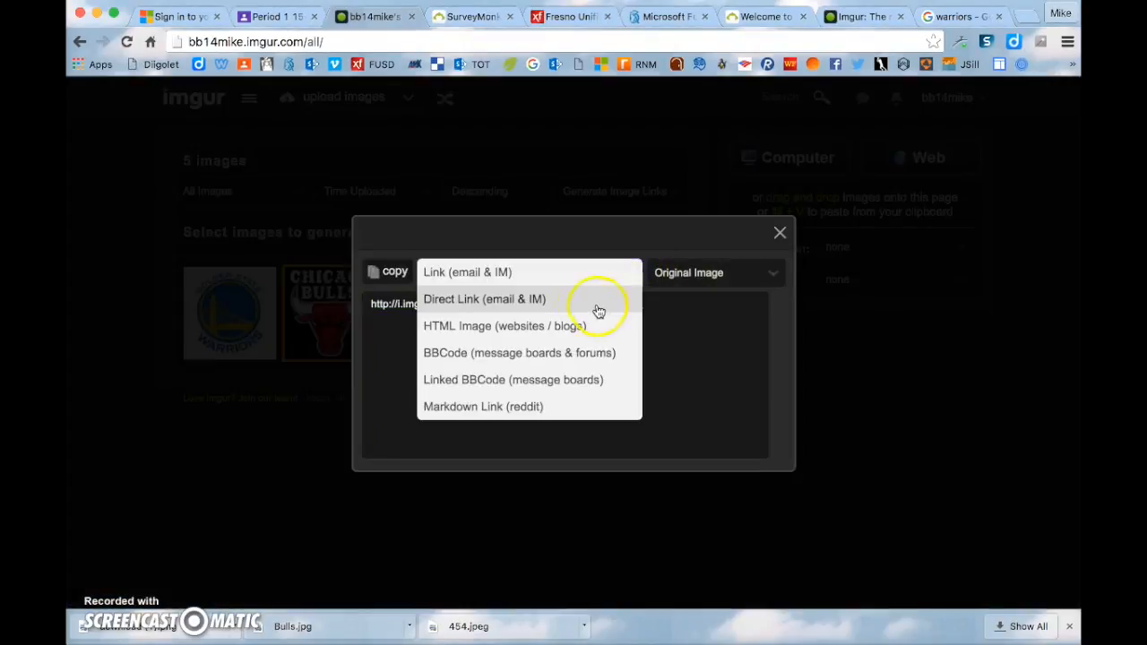
left_click(544, 302)
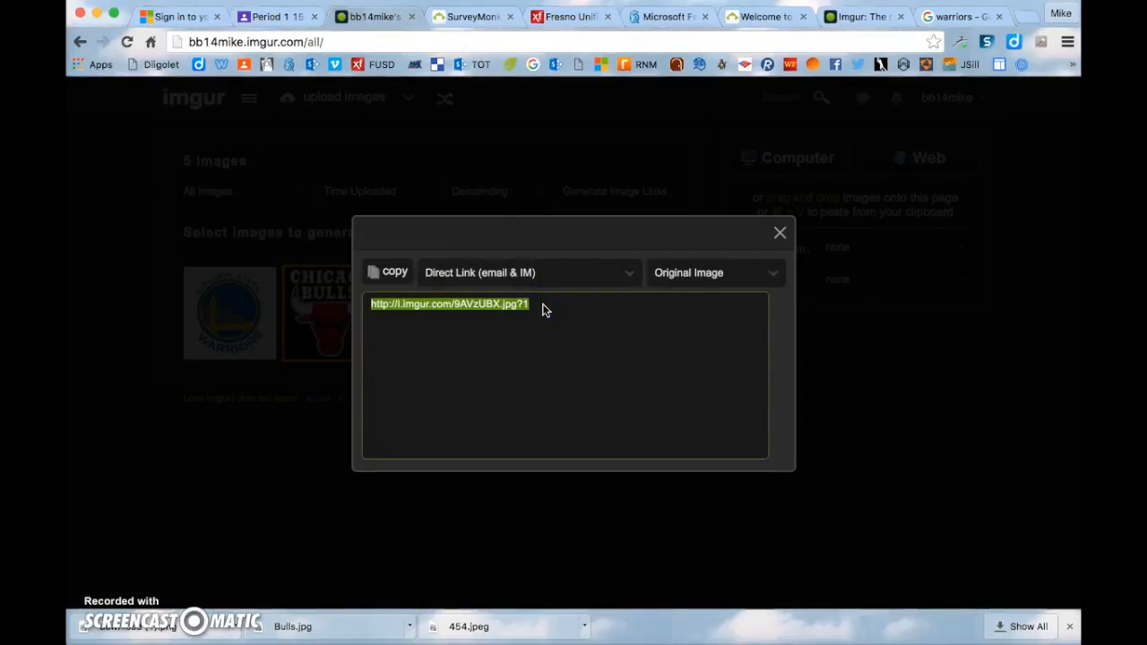
left_click(461, 14)
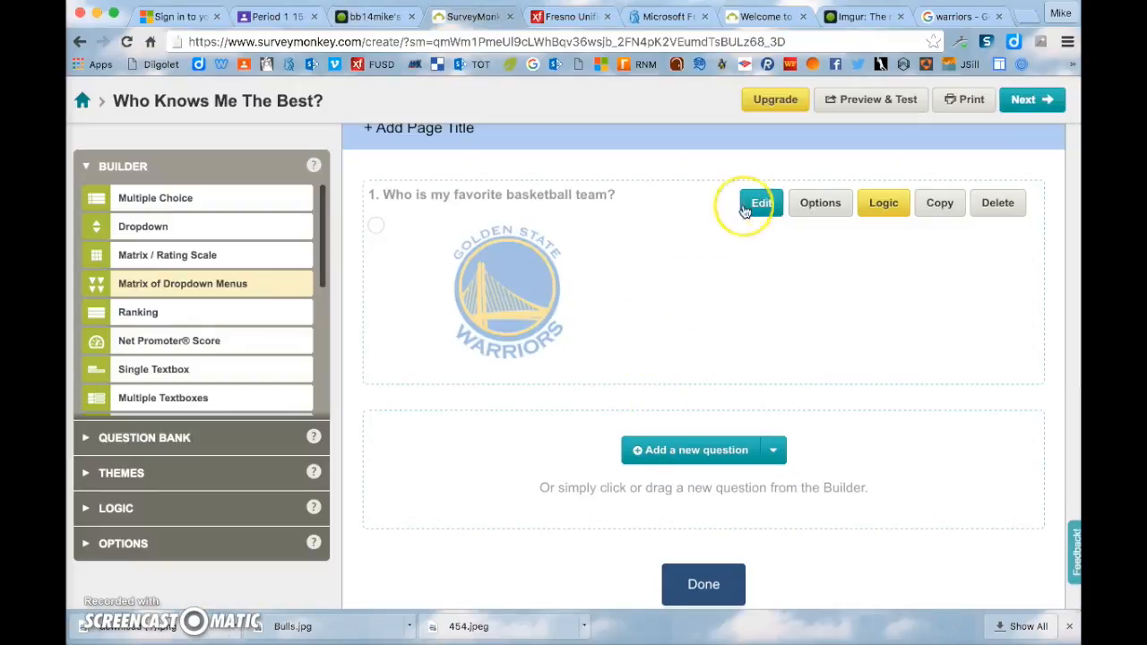
- Insert the Bulls logo from its Imgur link into Q1's second answer and save
left_click(761, 202)
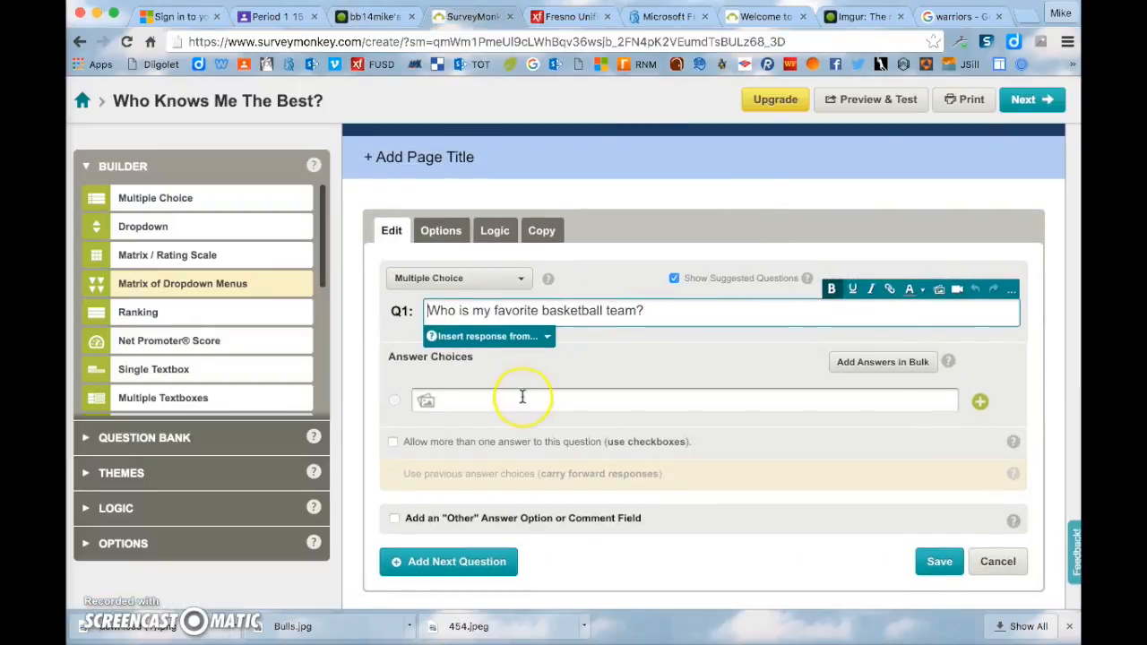
left_click(521, 400)
left_click(519, 437)
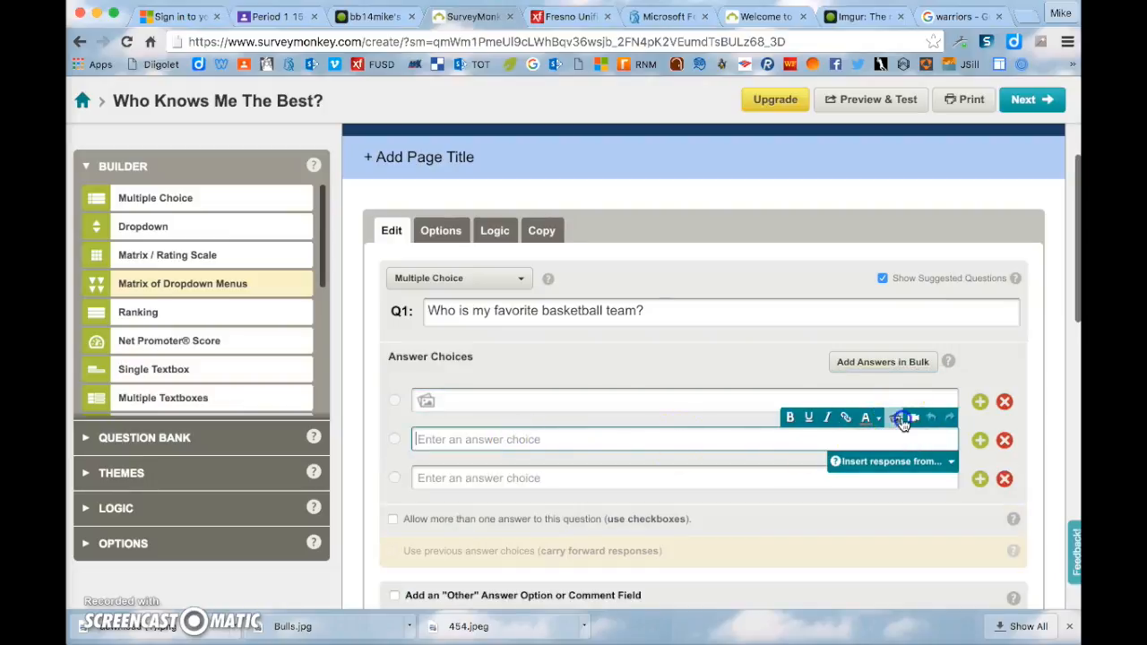
left_click(895, 418)
key("super+v")
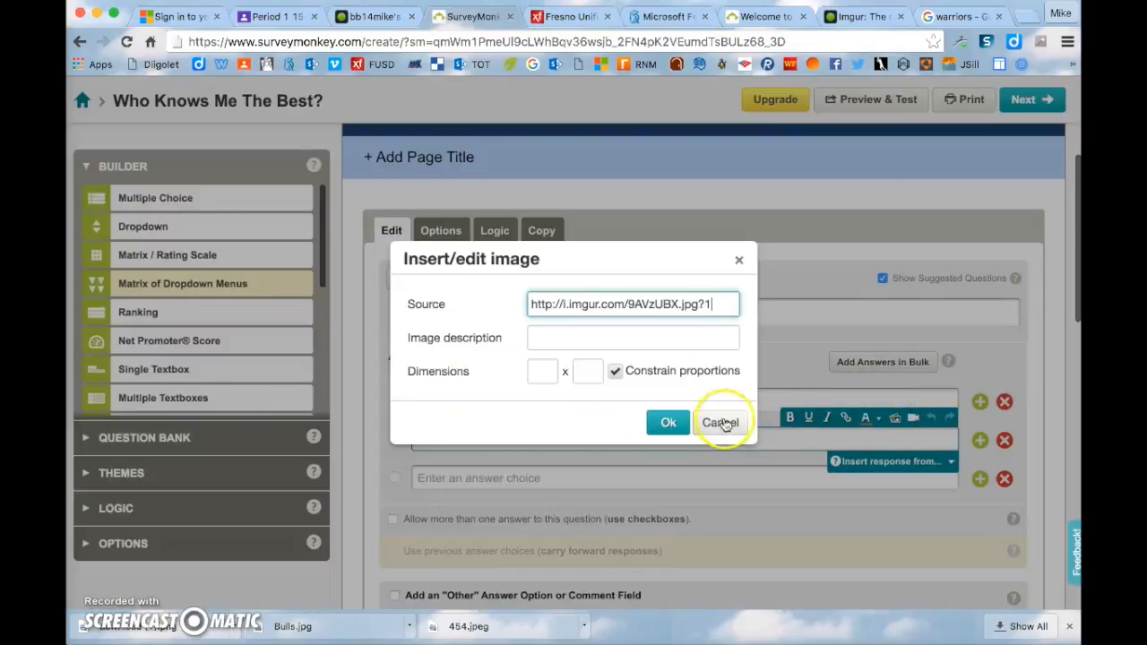
left_click(674, 423)
scroll(811, 415, "down", 5)
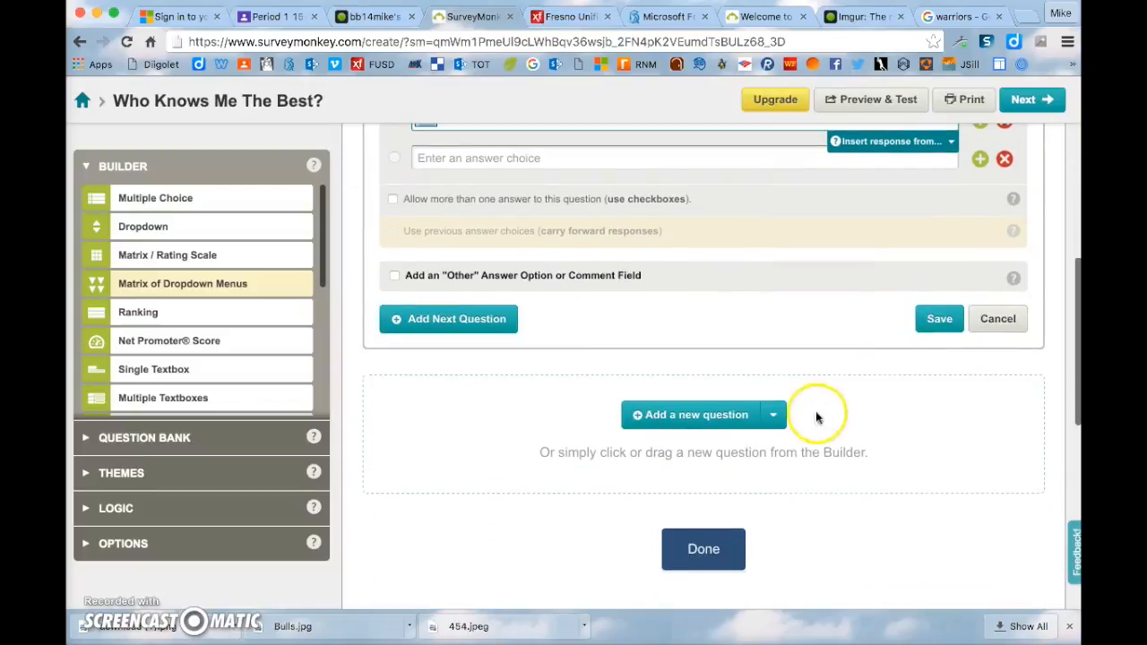
left_click(937, 318)
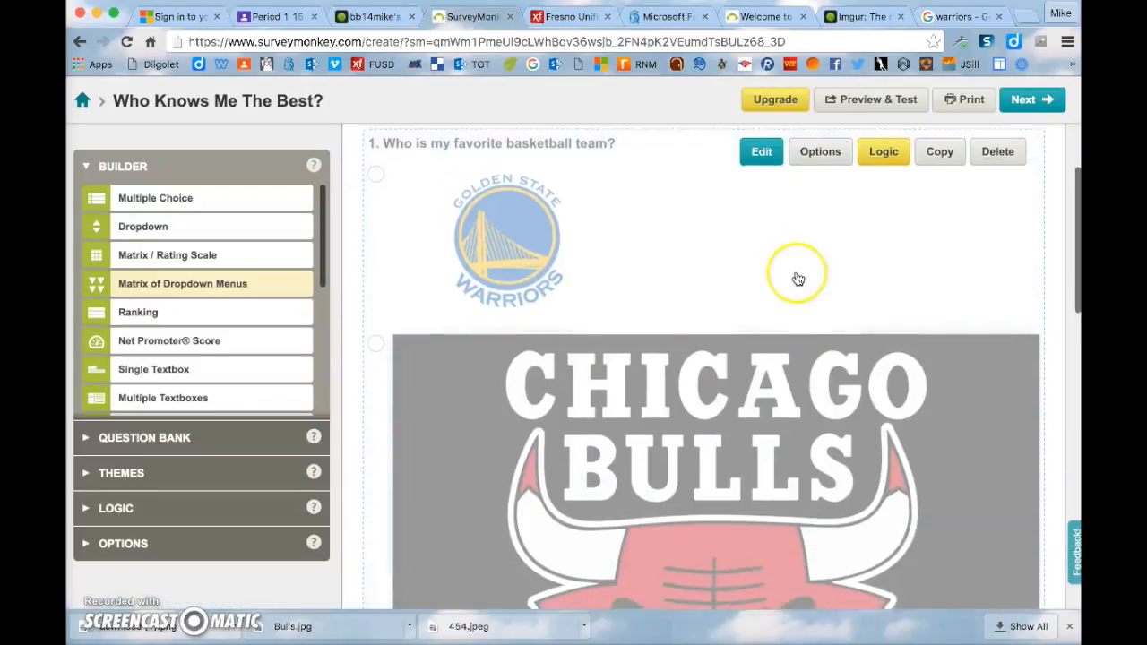
- Reopen question 1 for editing at its second answer choice
scroll(797, 277, "down", 4)
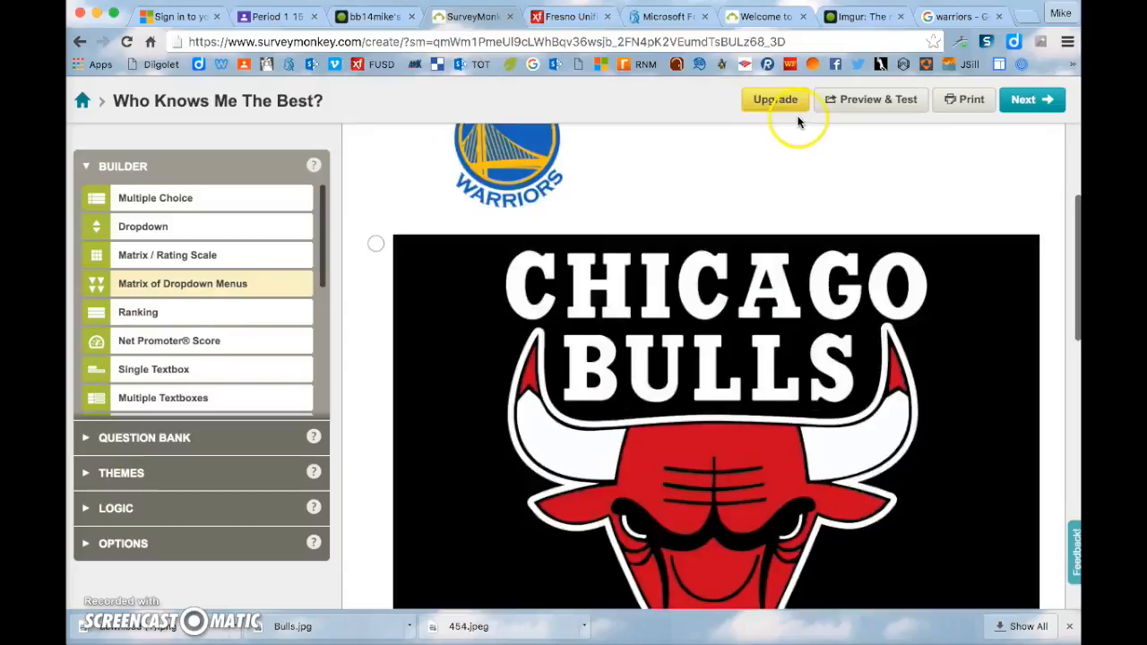
left_click(796, 301)
scroll(797, 306, "down", 3)
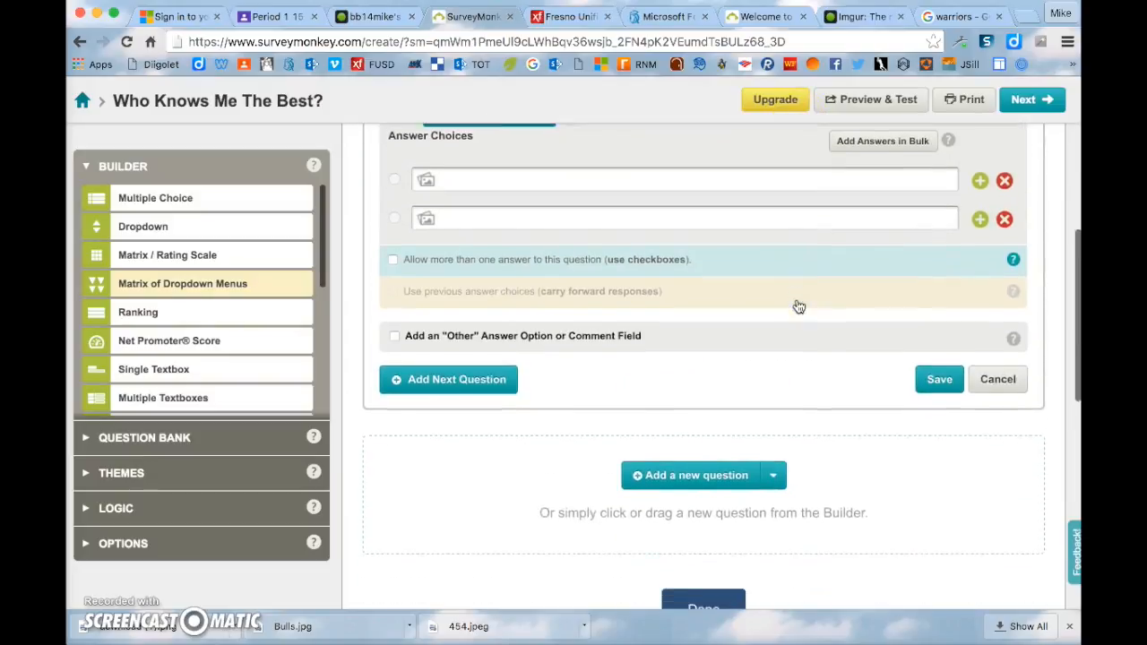
left_click(751, 282)
left_click(768, 210)
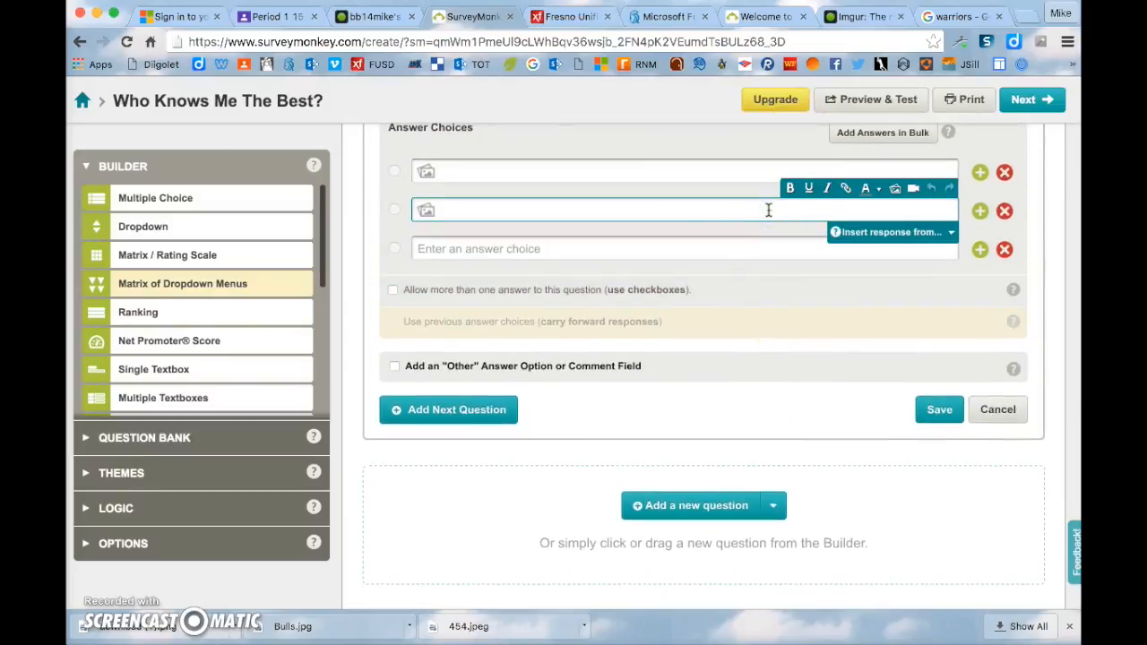
scroll(793, 125, "up", 6)
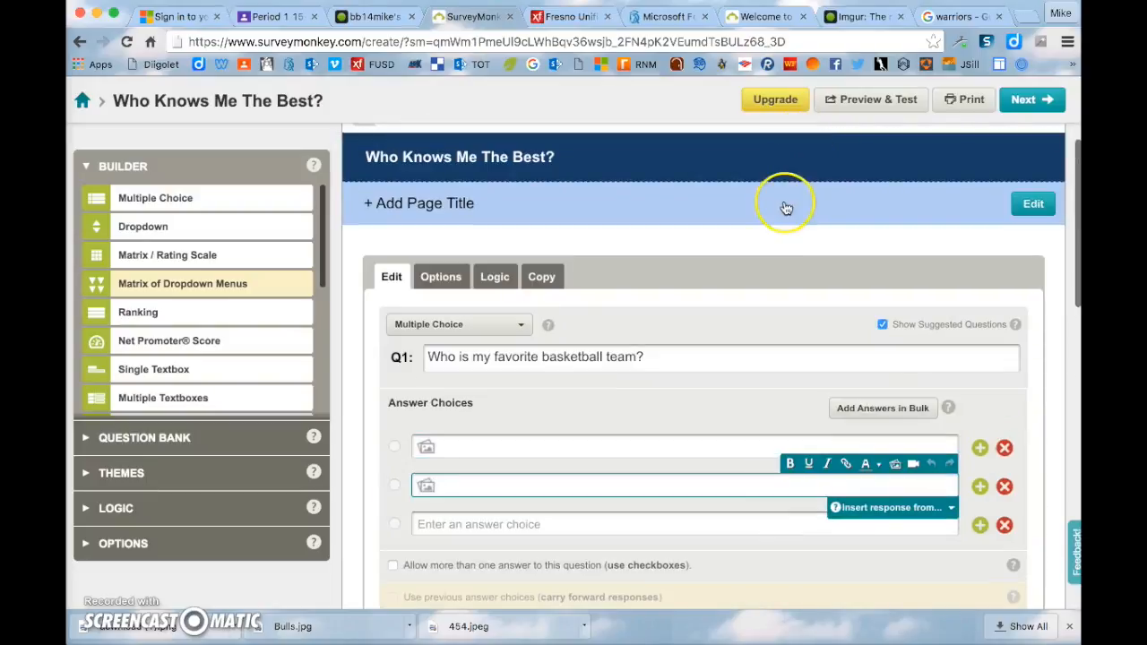
- Preview the survey, try selecting the Bulls answer, then close the preview
left_click(852, 99)
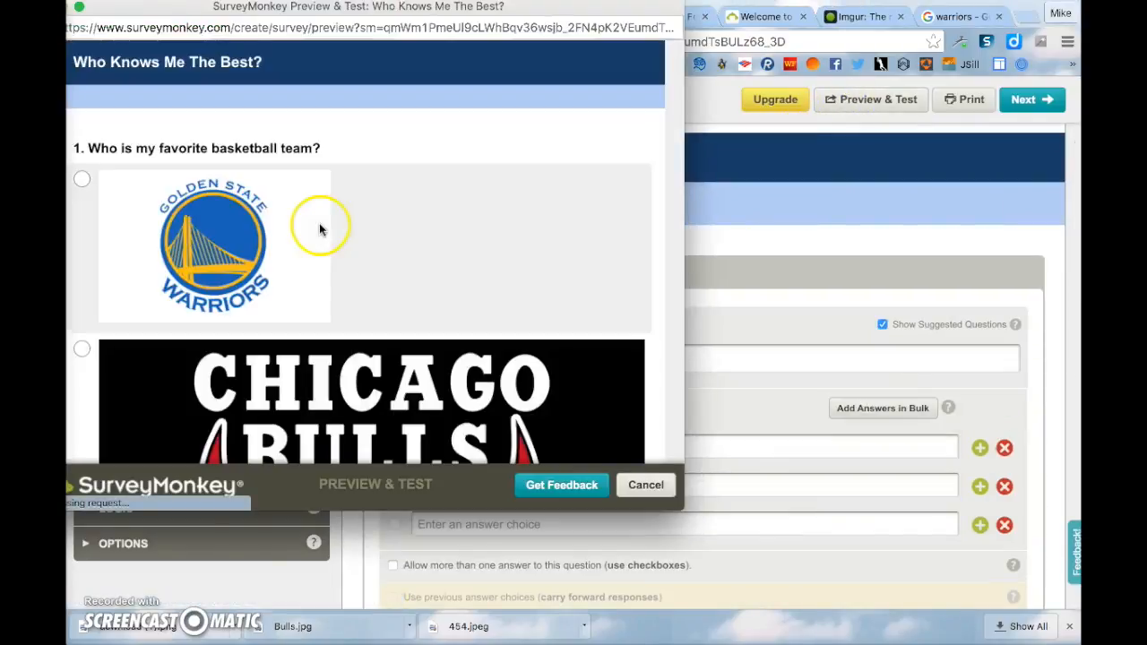
scroll(320, 229, "down", 3)
left_click(320, 313)
scroll(307, 315, "down", 3)
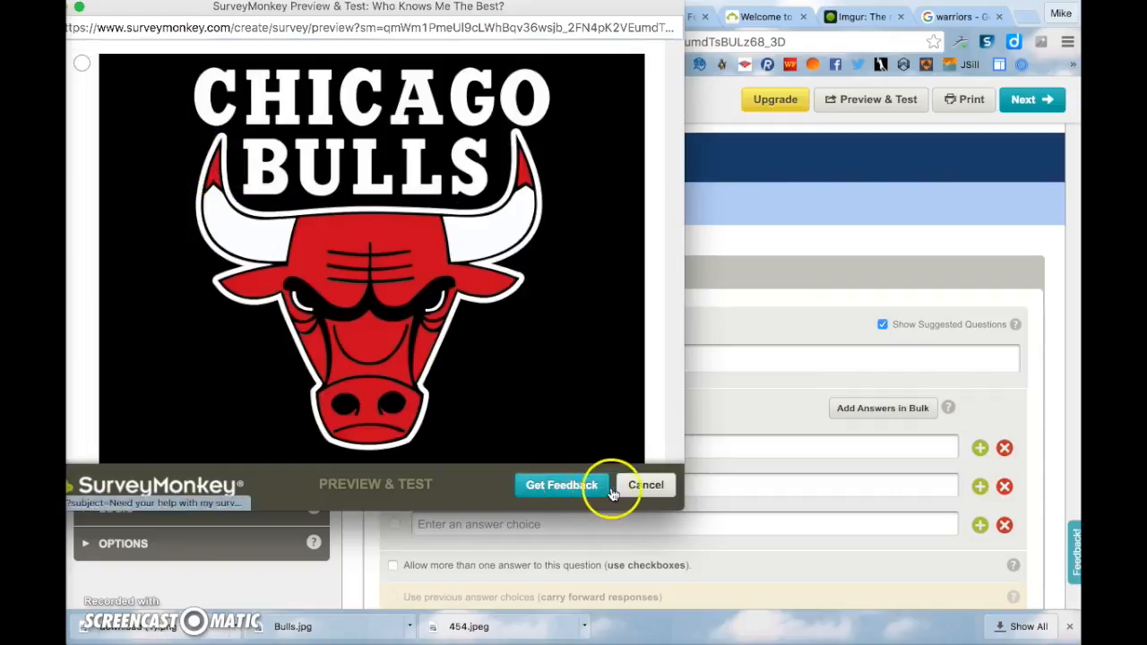
left_click(644, 484)
left_click(819, 393)
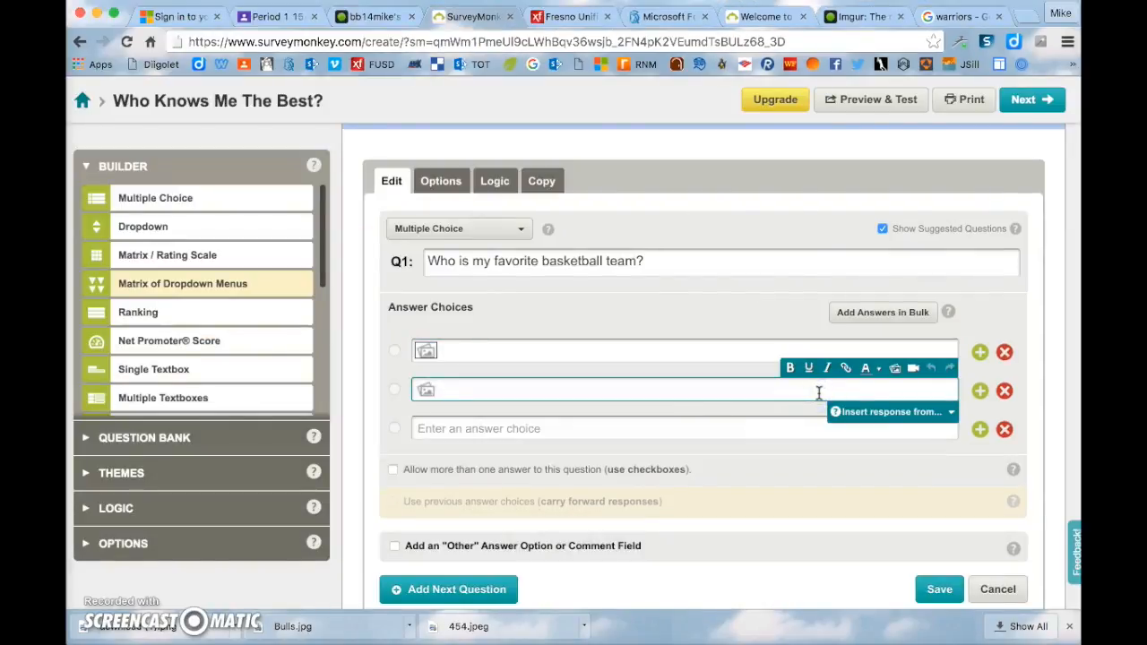
- Insert the Bulls logo into the second answer, resized to width 300 and height 225
left_click(896, 370)
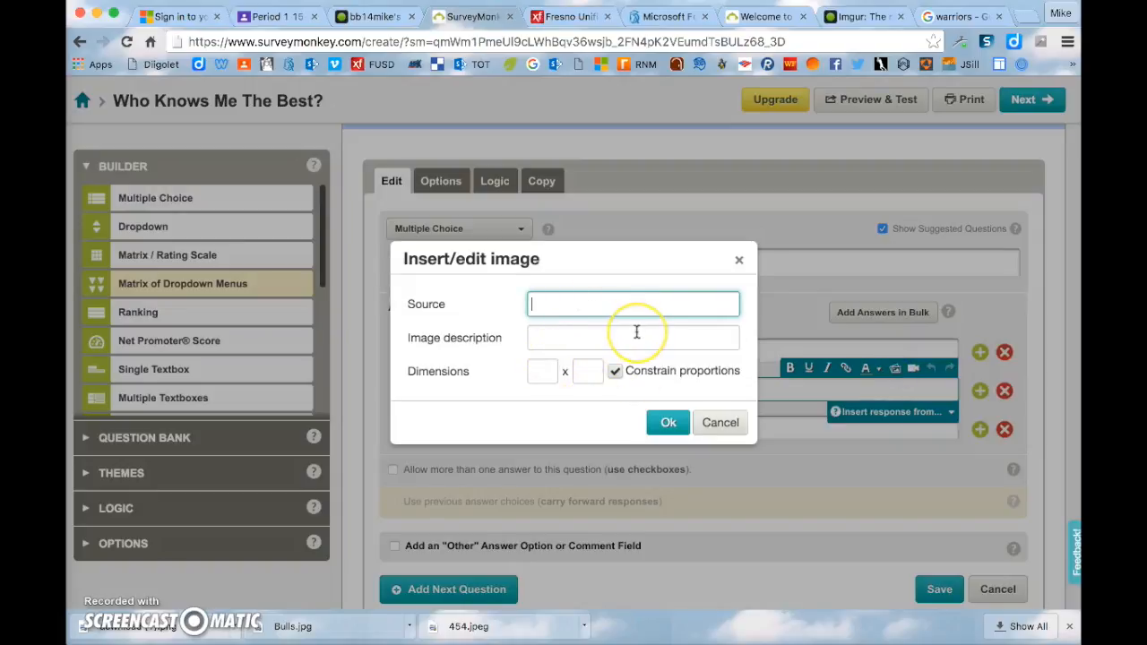
type("http://i.imgur.com/9AVzUBX.jpg?1")
left_click(542, 371)
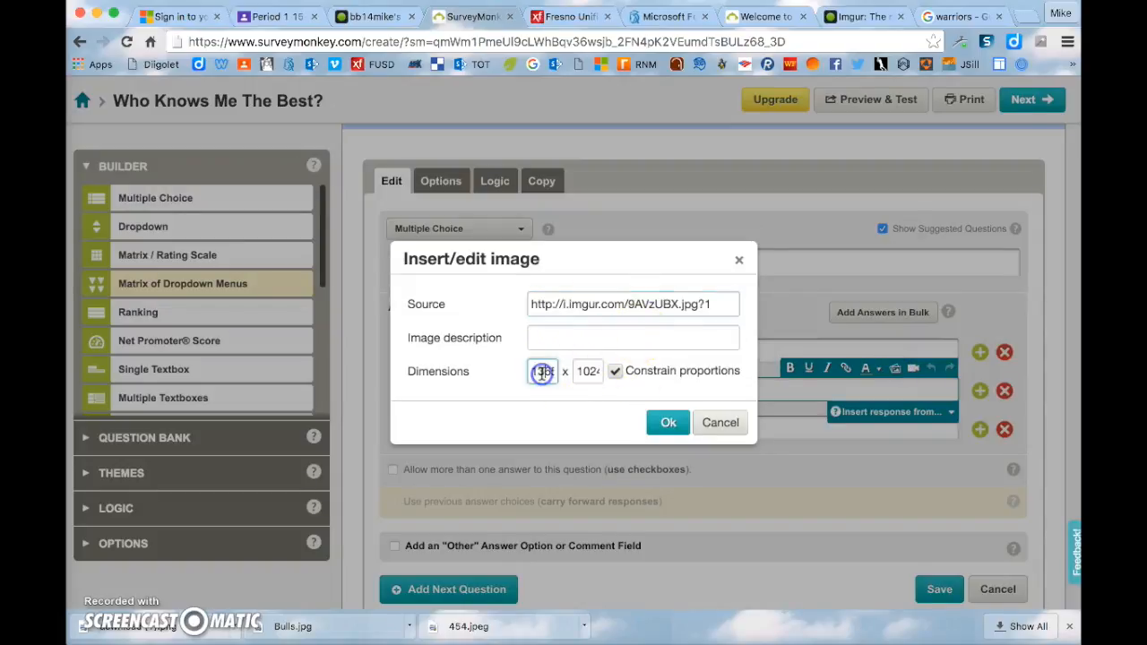
left_click_drag(540, 373, 563, 376)
left_click(587, 369)
left_click(542, 371)
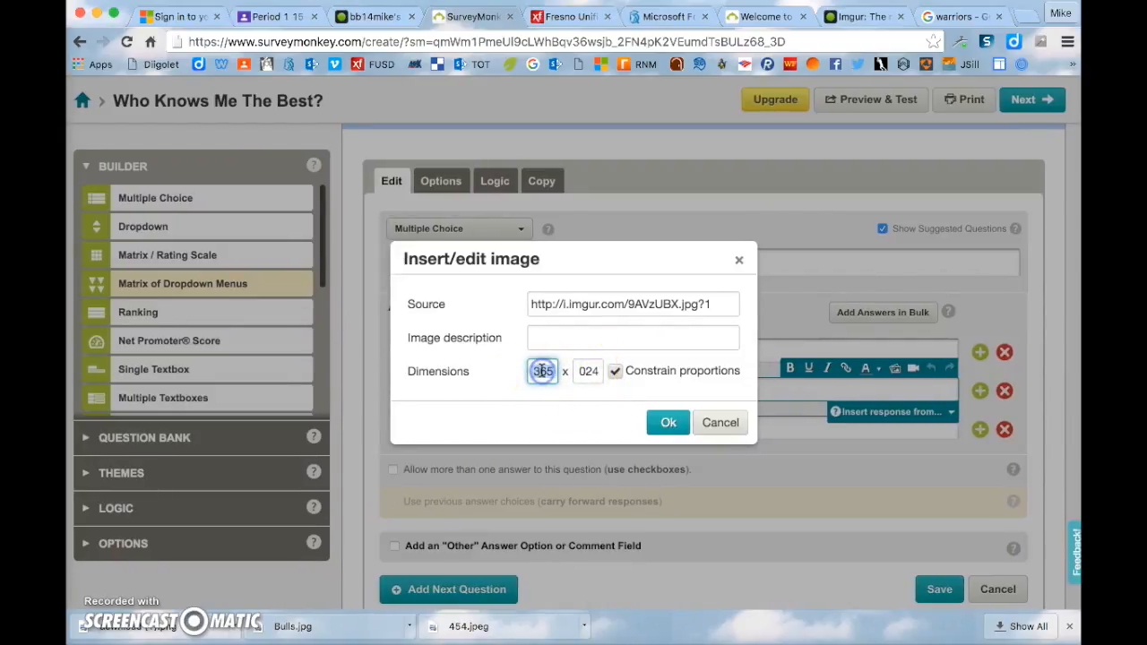
type("300")
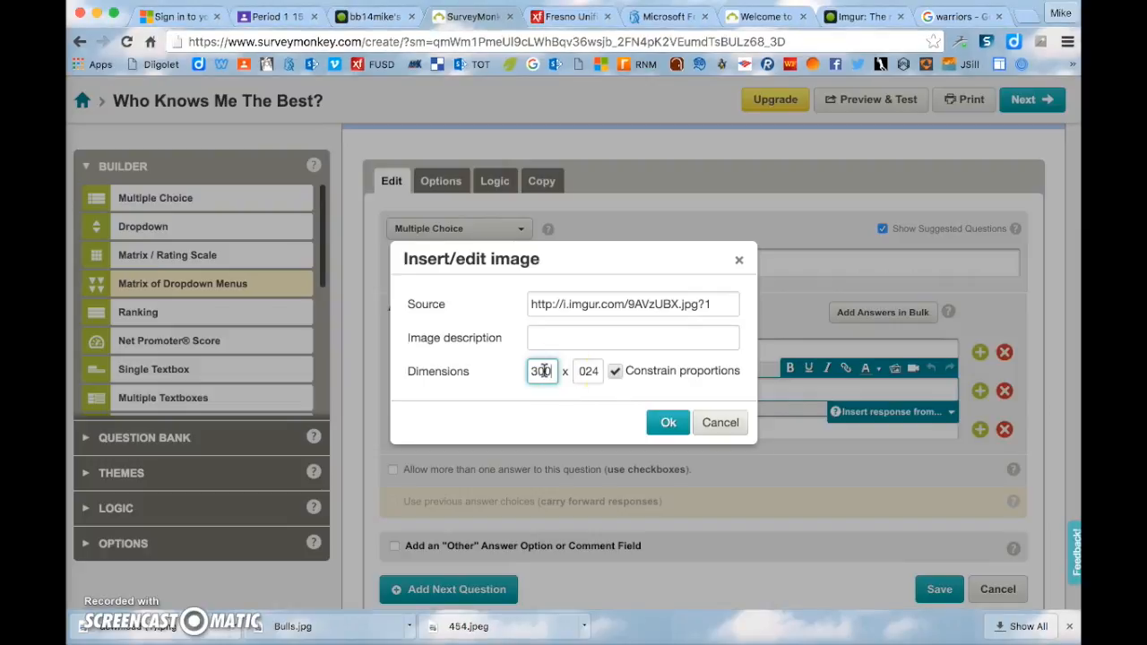
left_click(588, 375)
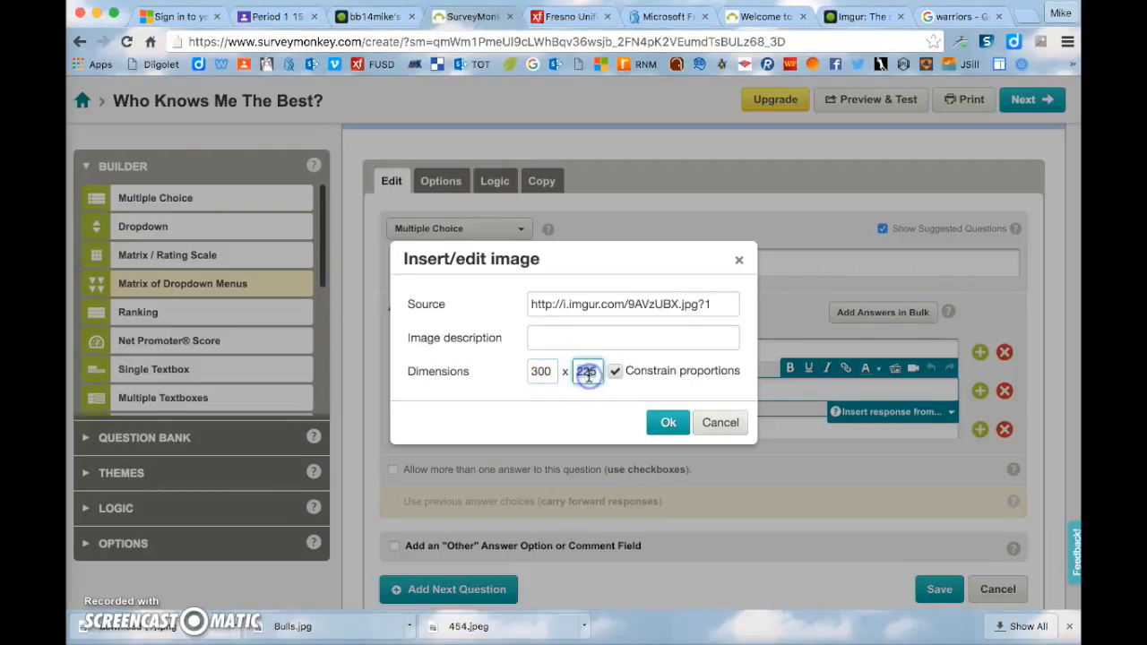
left_click(667, 422)
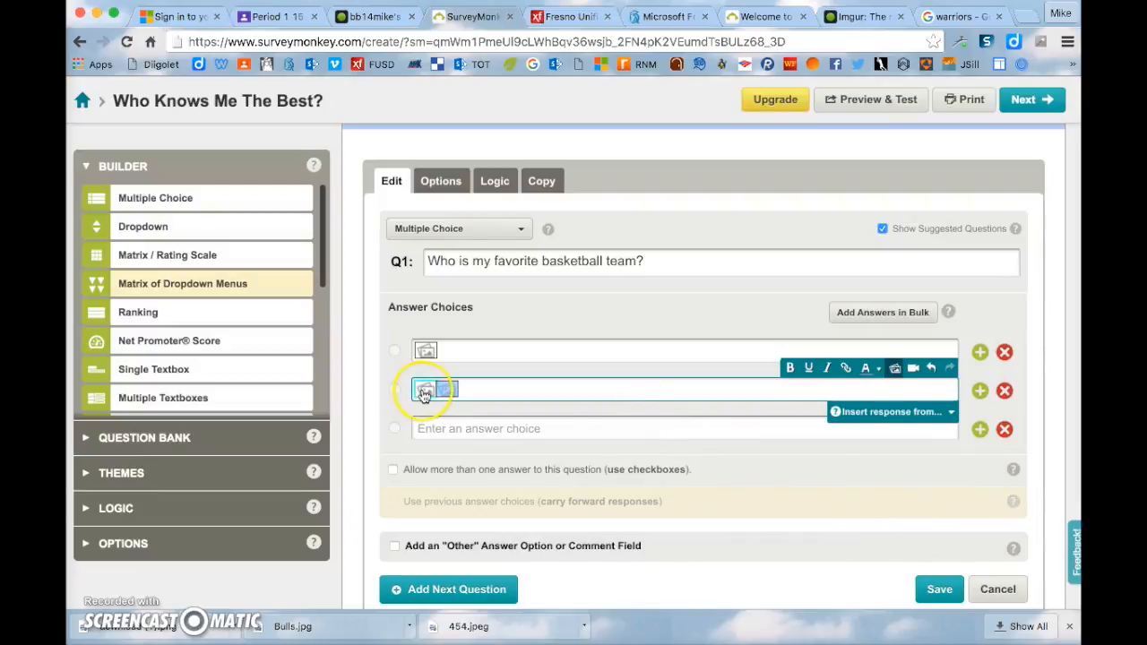
- Save question 1 with the resized Bulls logo
left_click(937, 589)
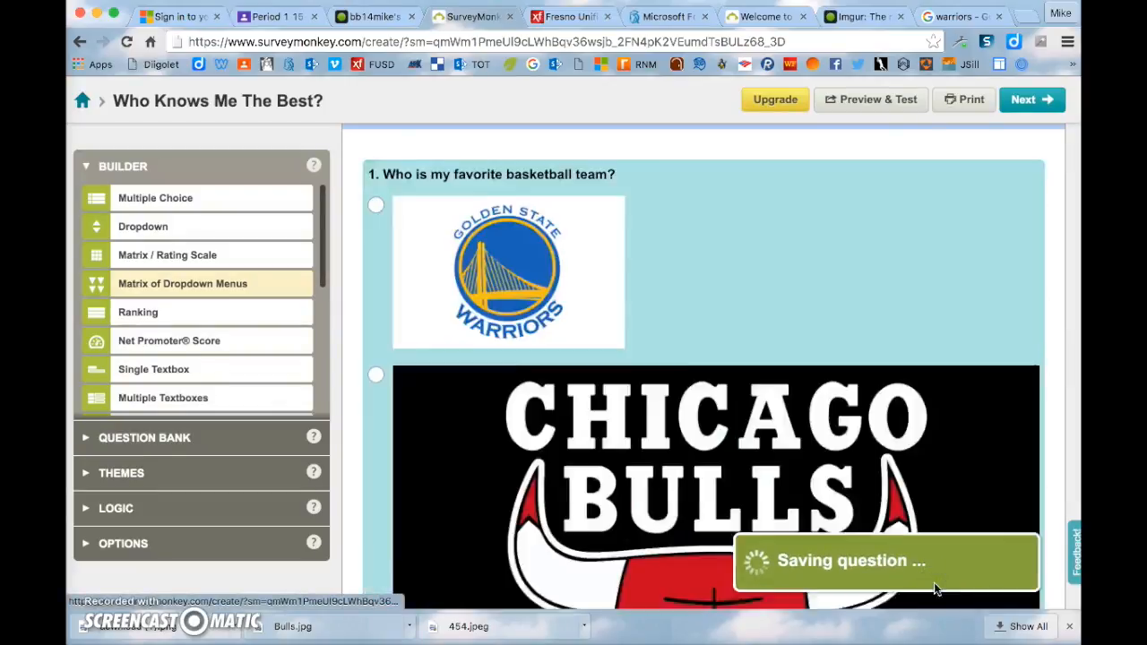
scroll(684, 284, "down", 6)
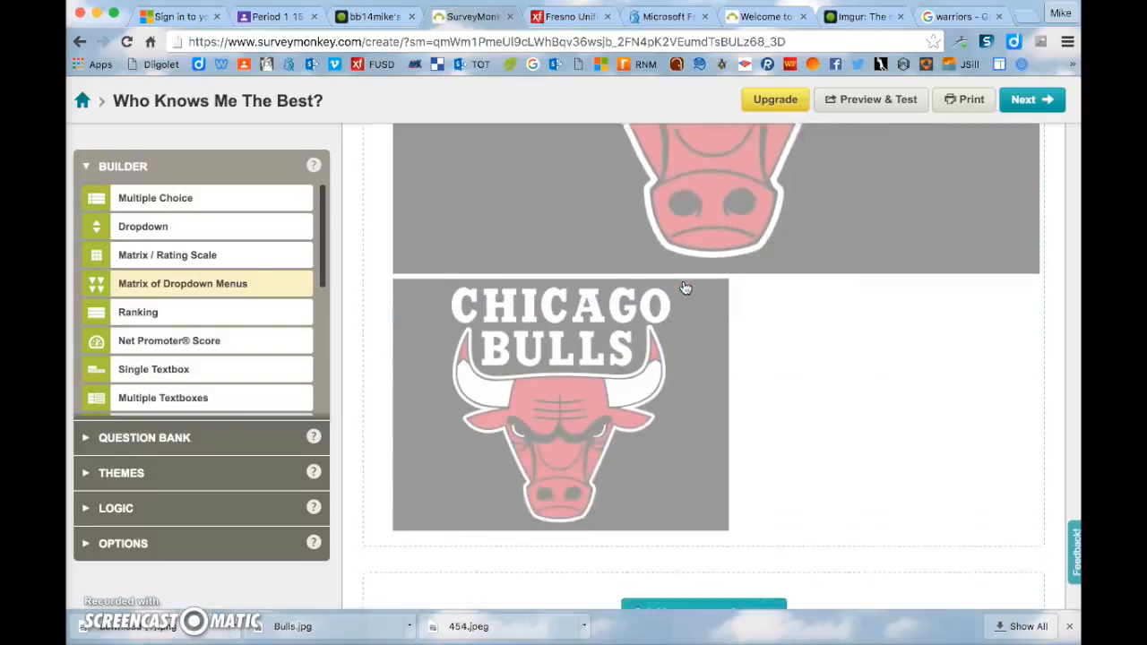
scroll(684, 287, "down", 2)
scroll(684, 289, "up", 15)
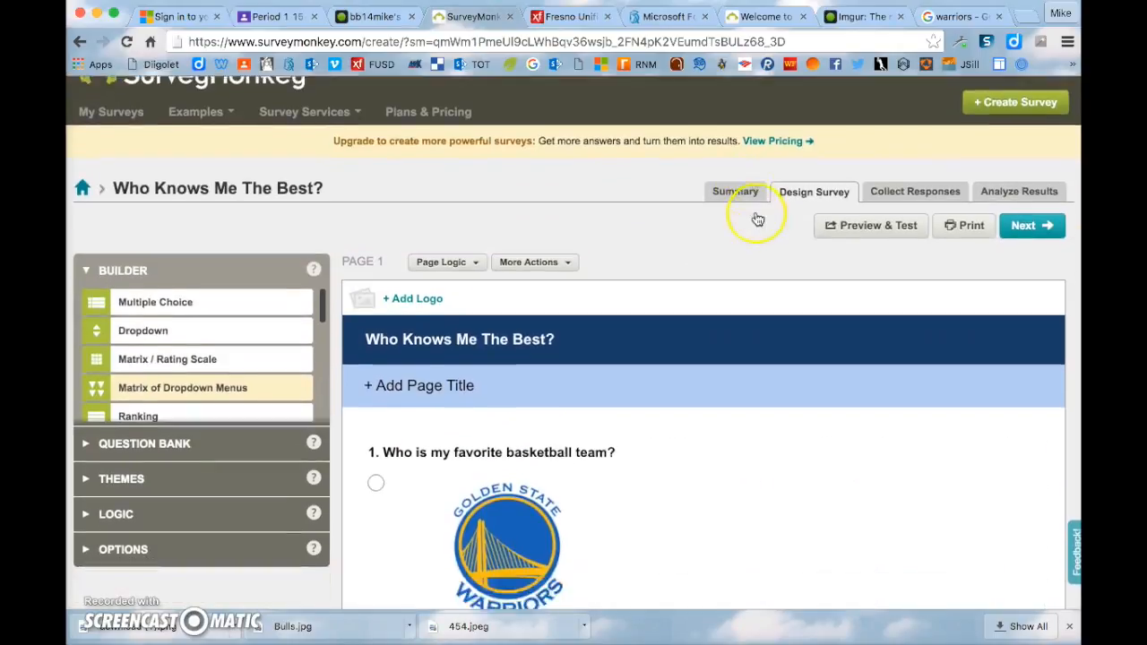
- Open the survey logo dialog and close it without adding a logo
scroll(758, 220, "down", 3)
left_click(576, 172)
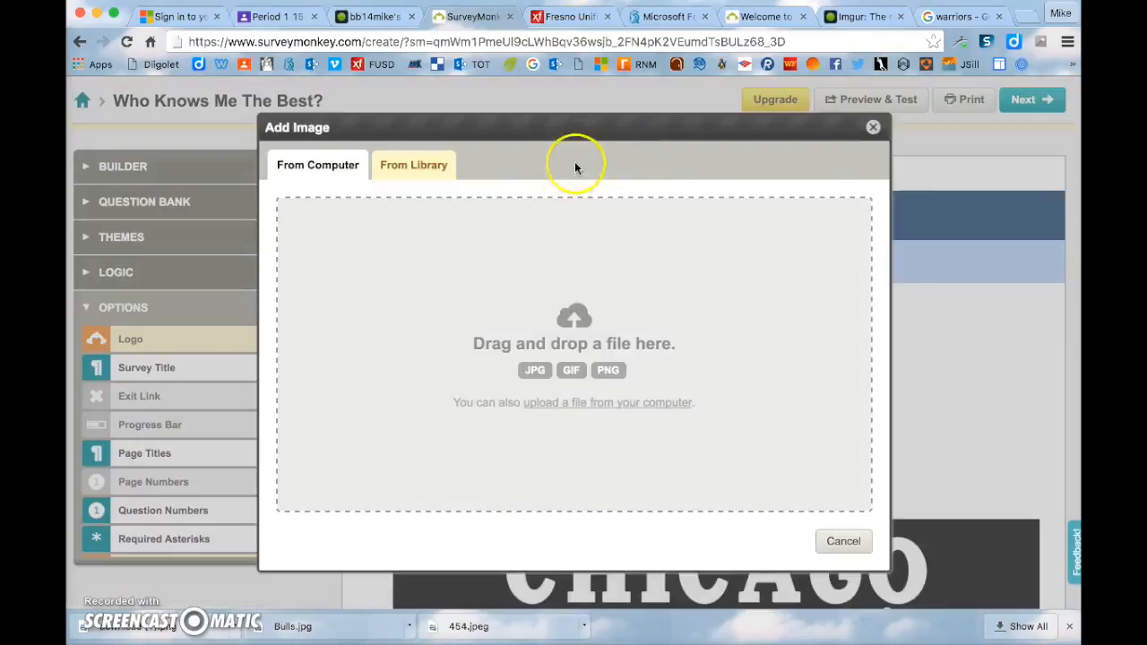
left_click(873, 128)
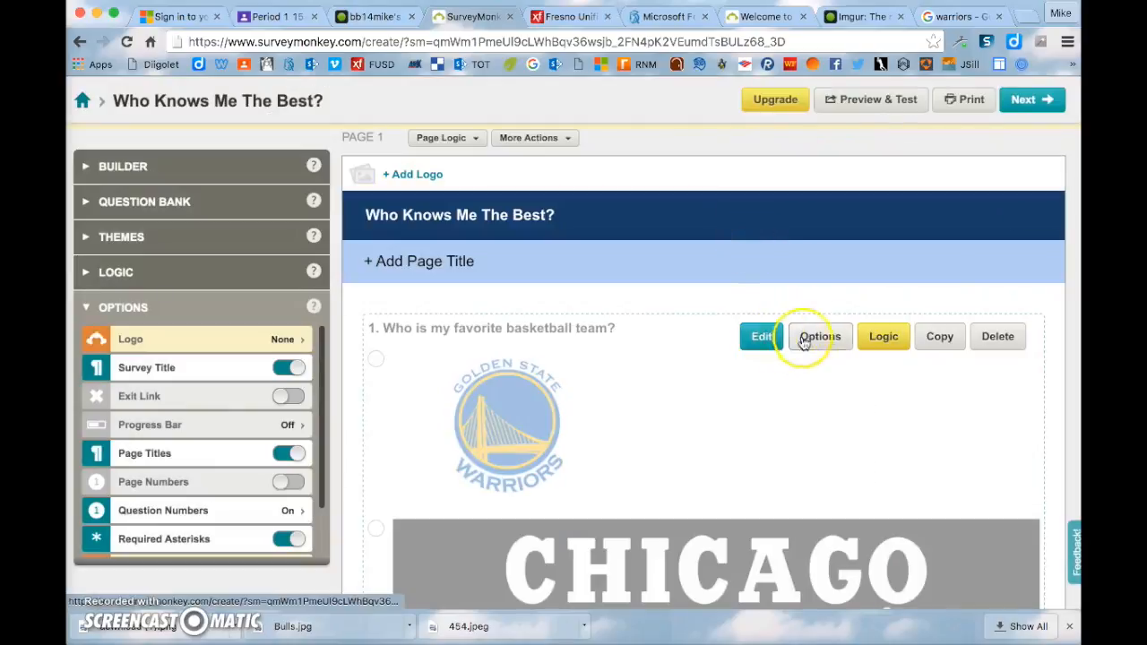
- Insert the Imgur logo image at 300 × 300 into Q1's second answer and save
left_click(760, 341)
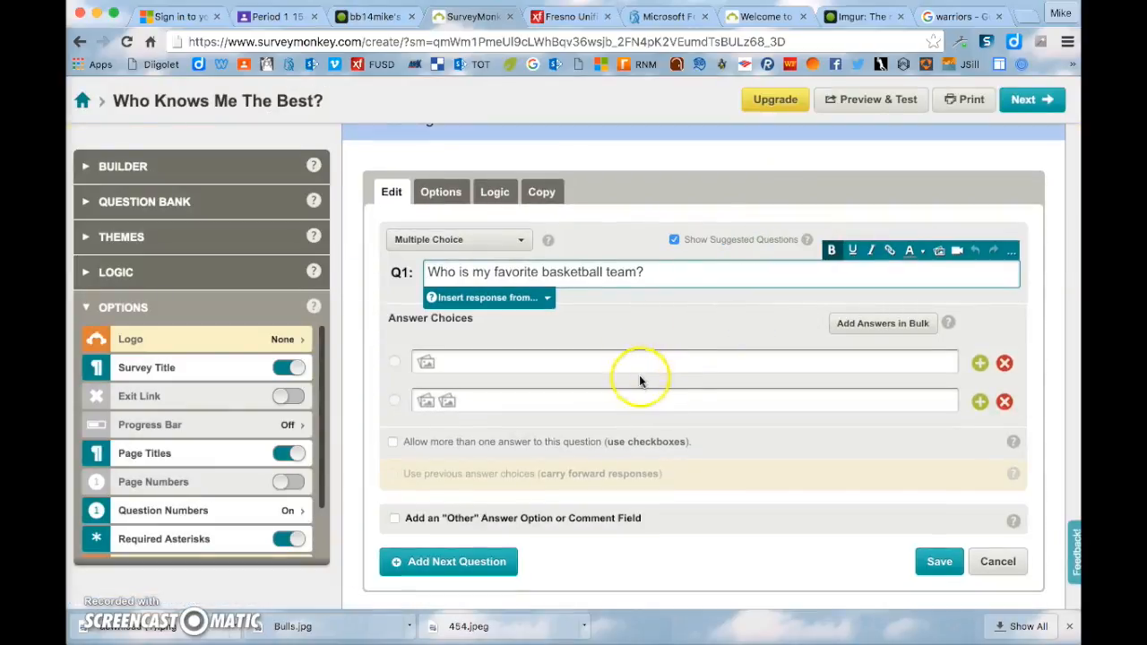
left_click(632, 405)
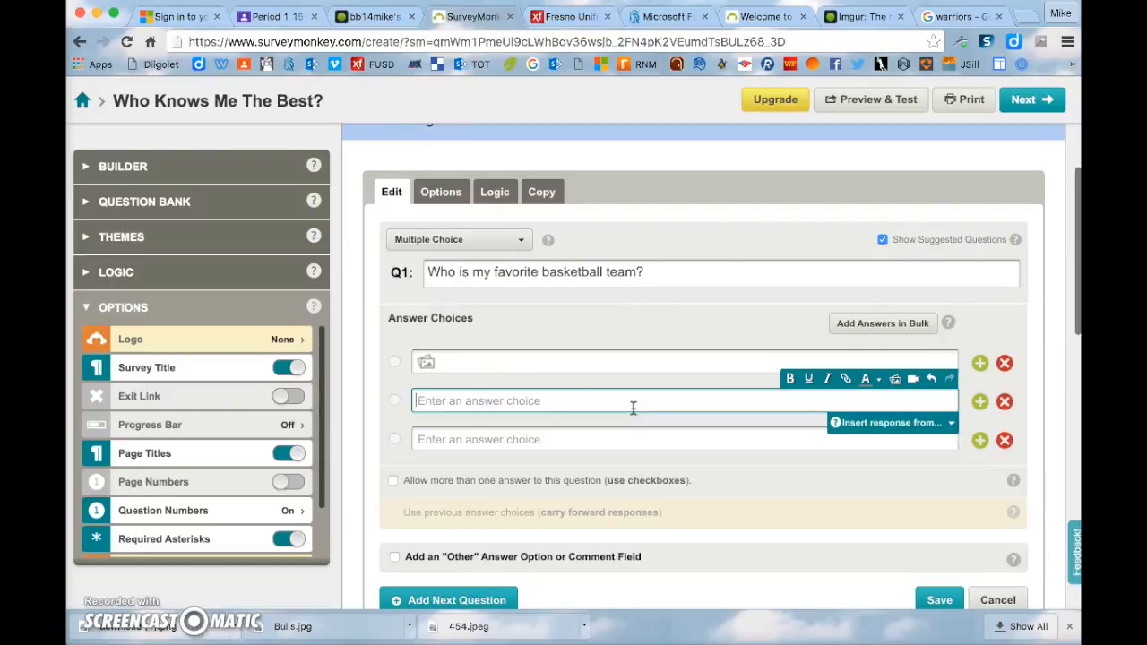
left_click(895, 379)
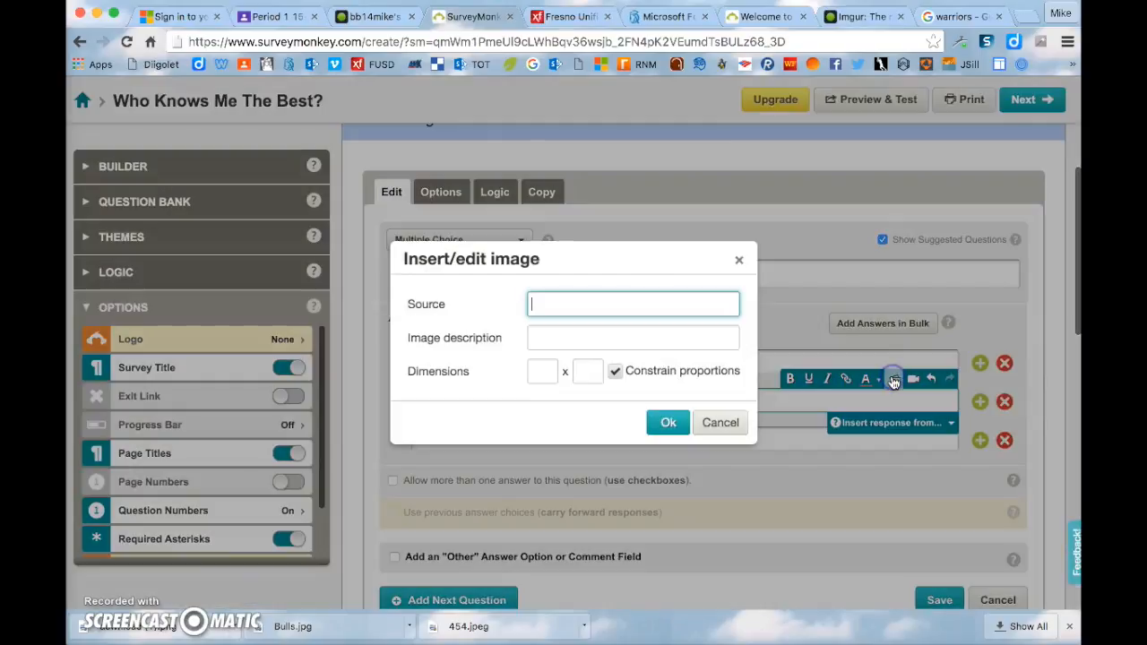
type("http://i.imgur.com/9AVzUBX.jpg?1")
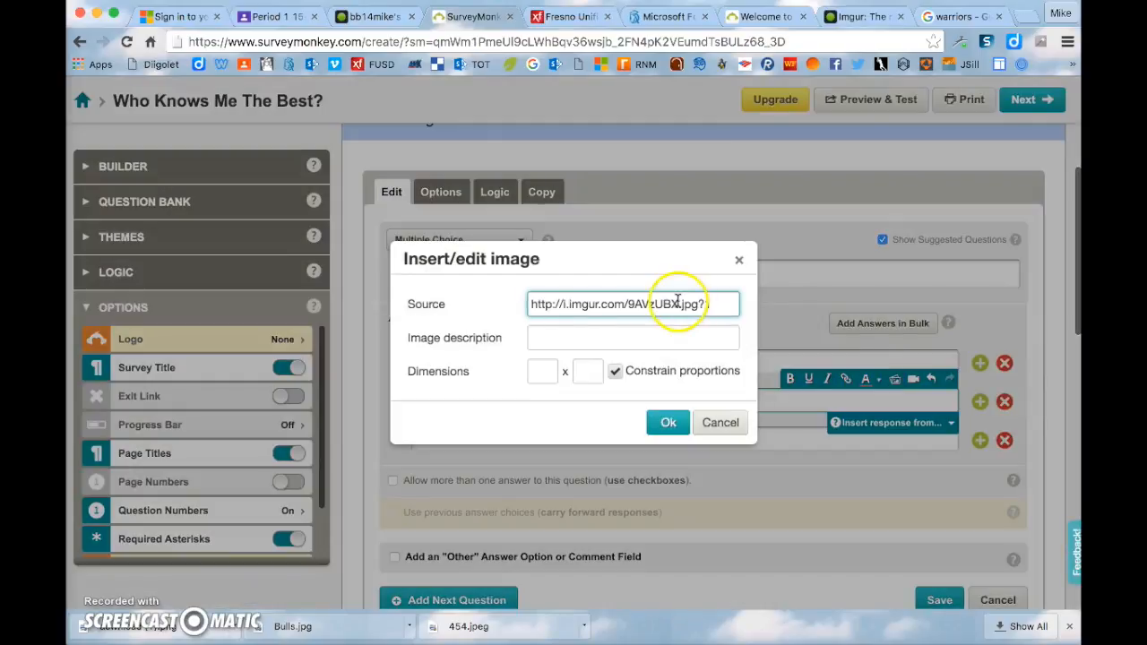
left_click(542, 377)
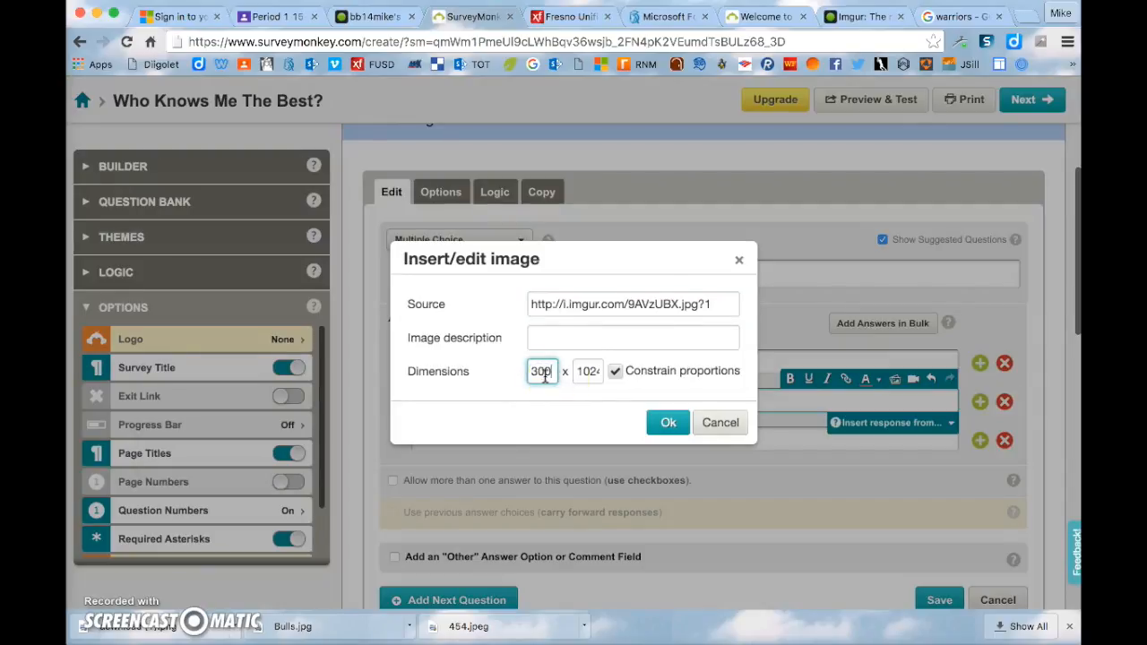
double_click(587, 376)
left_click(667, 422)
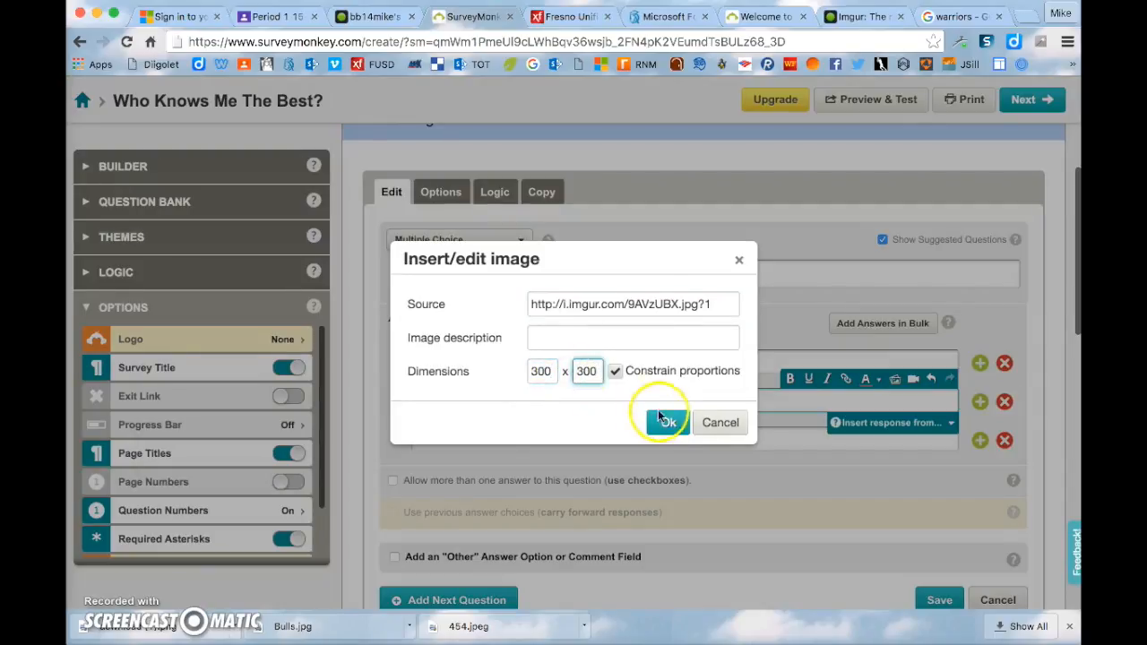
scroll(925, 515, "down", 1)
left_click(934, 538)
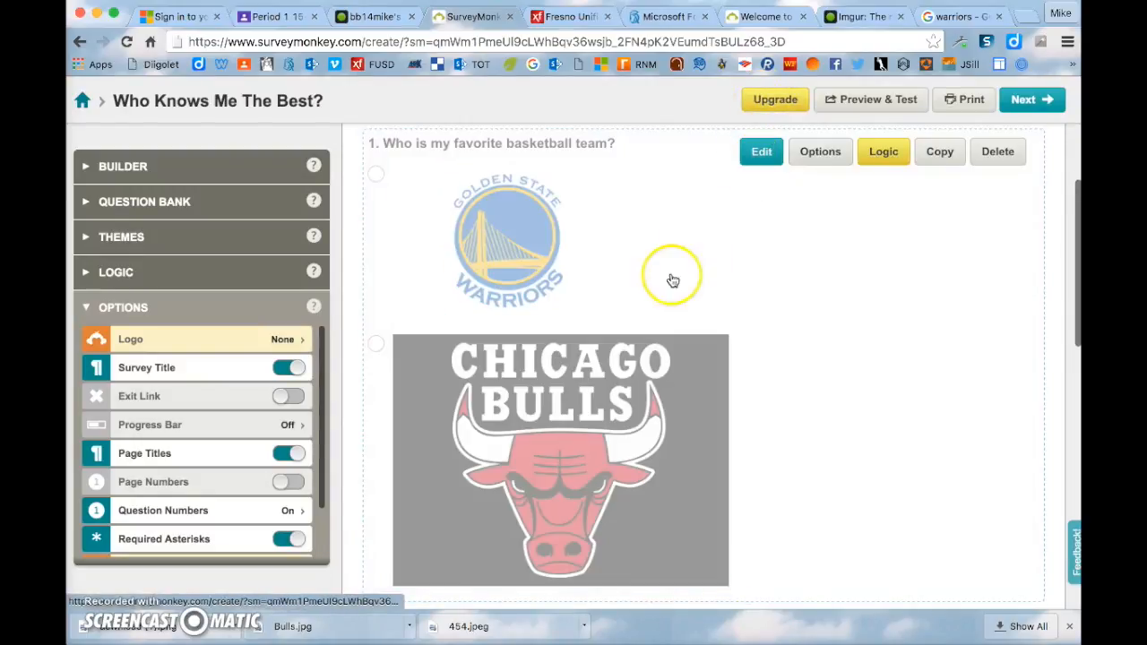
- Reopen question 1 and review its second answer choice
scroll(673, 281, "down", 2)
scroll(673, 281, "up", 3)
left_click(761, 174)
left_click(883, 400)
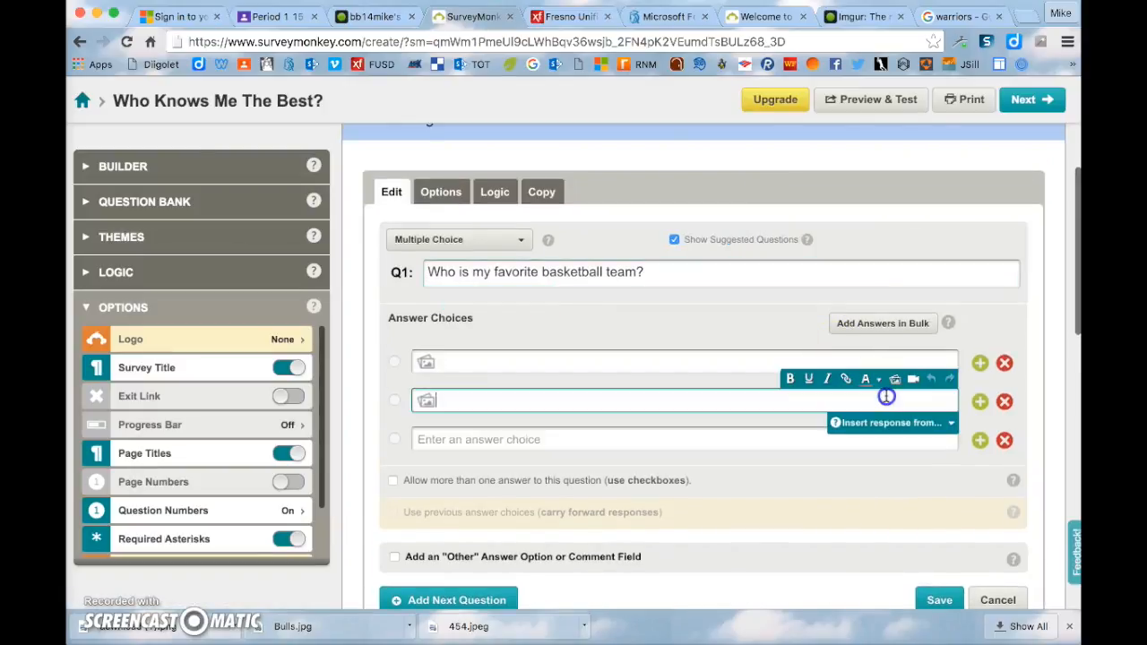
scroll(715, 388, "down", 1)
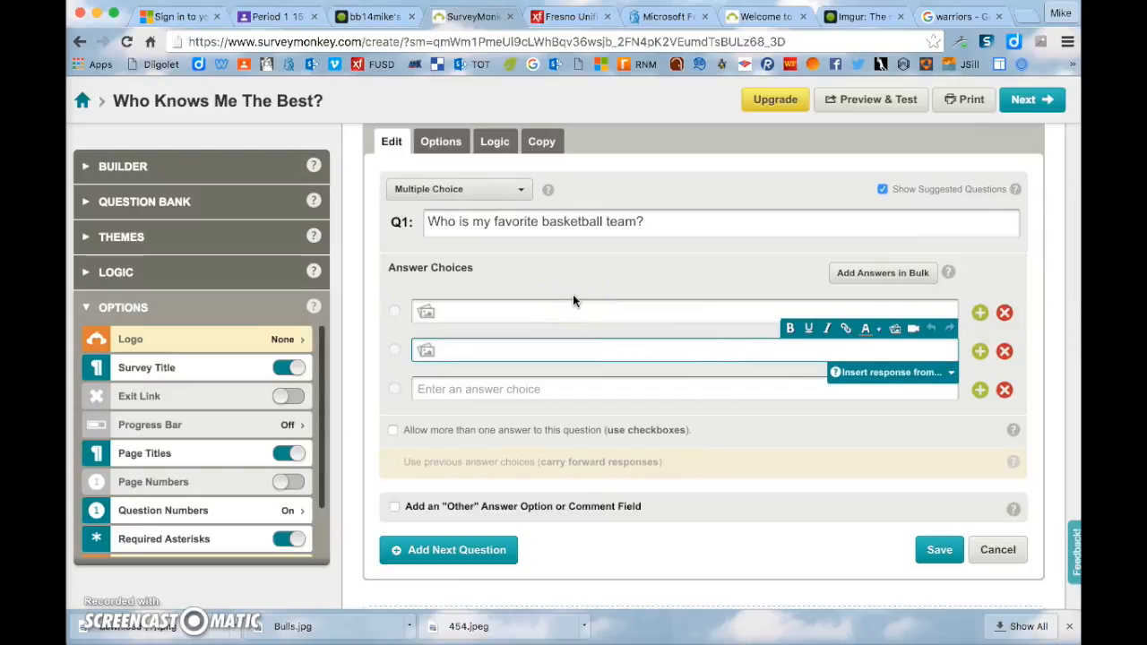
left_click(534, 311)
scroll(534, 311, "down", 1)
left_click(535, 262)
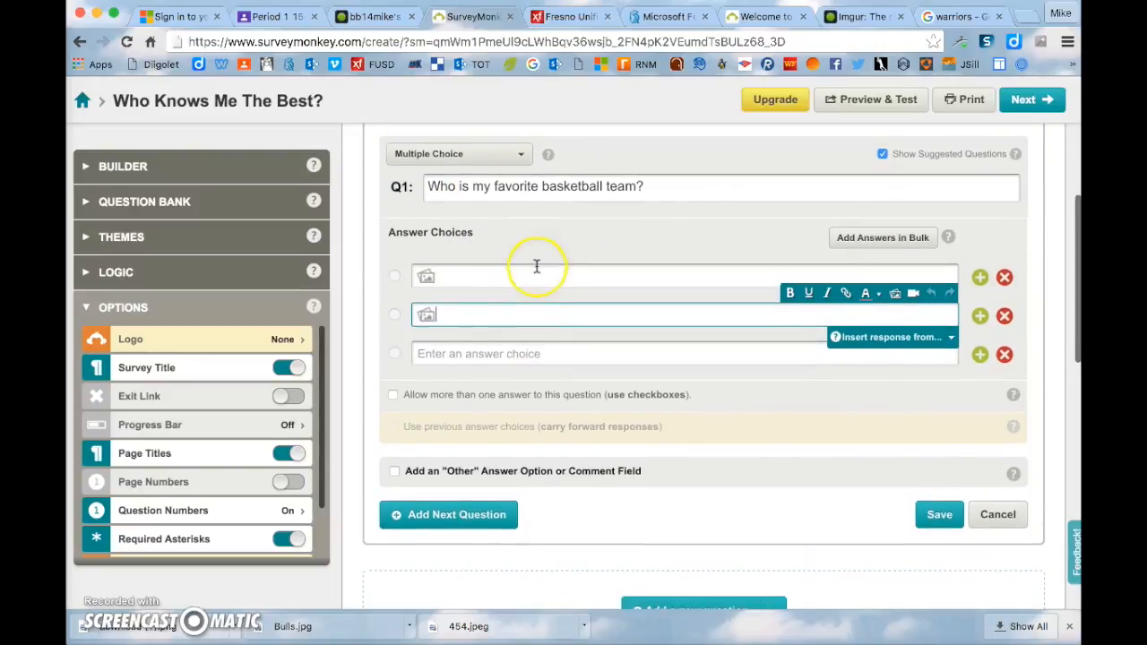
- Add a new blank second question below question 1
left_click(464, 481)
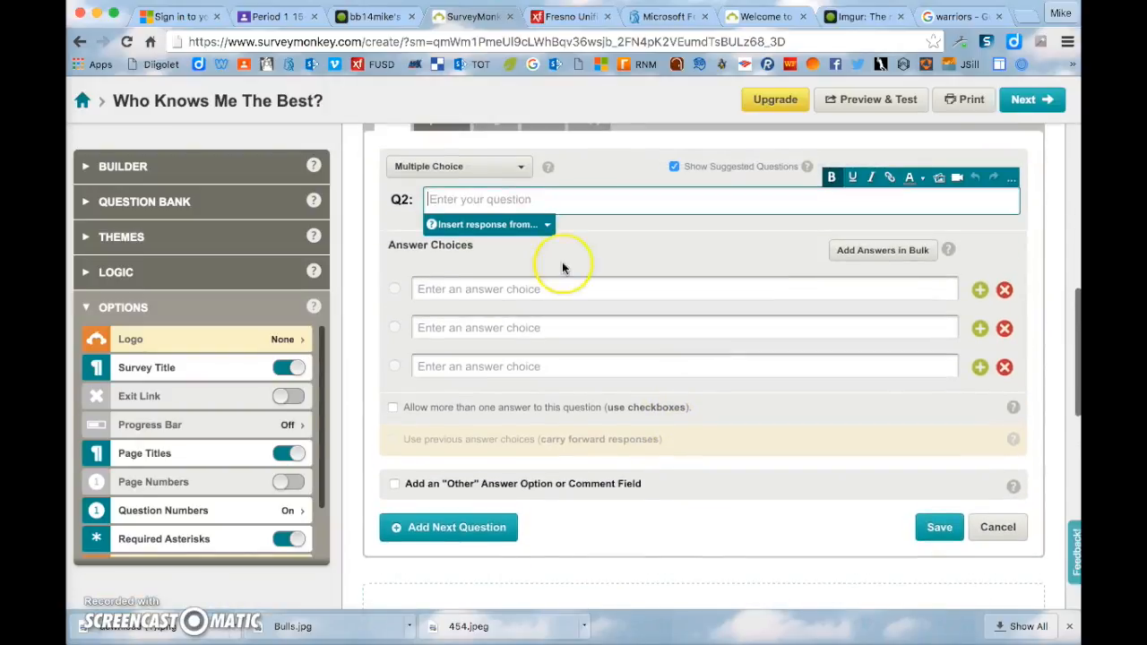
left_click(515, 154)
left_click(516, 169)
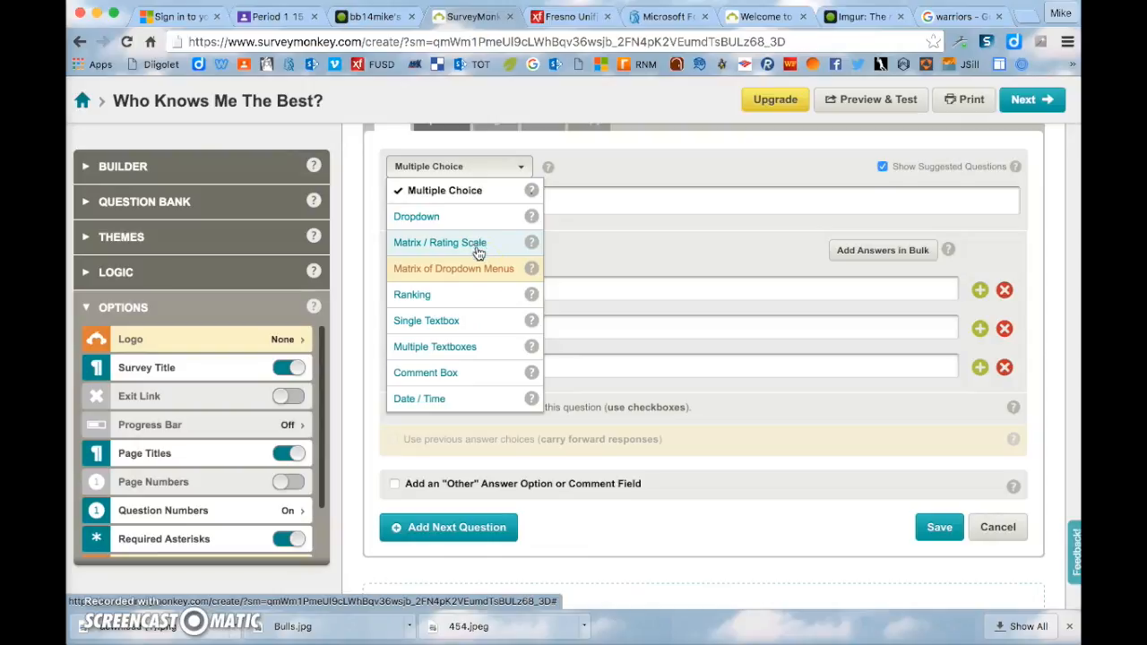
left_click(274, 15)
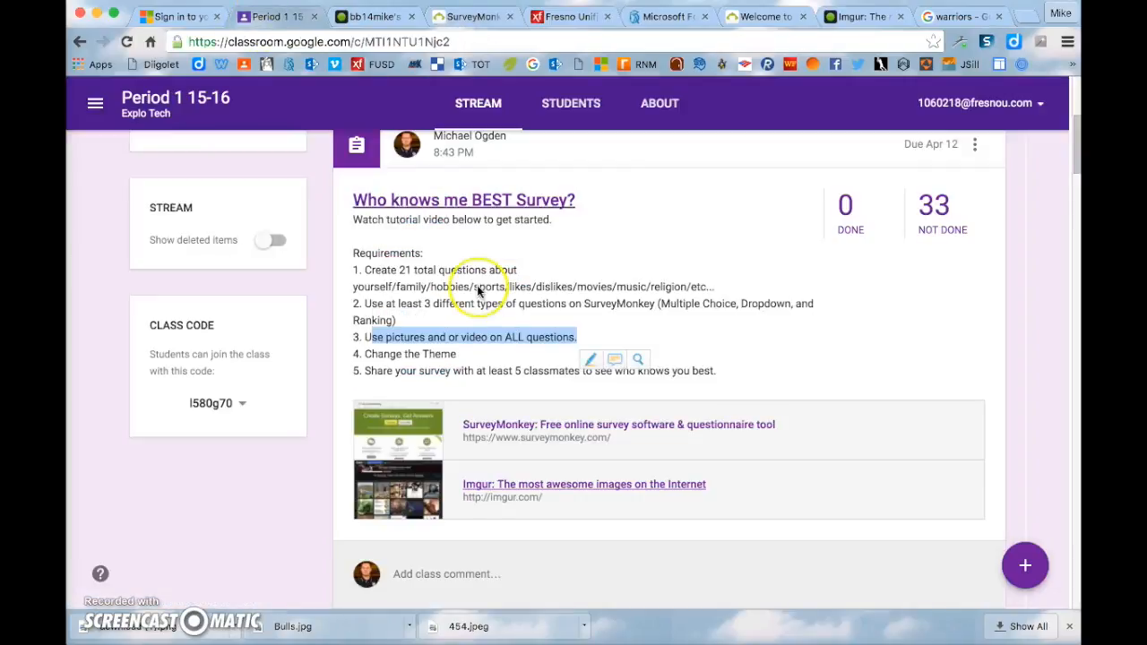
left_click_drag(661, 304, 704, 303)
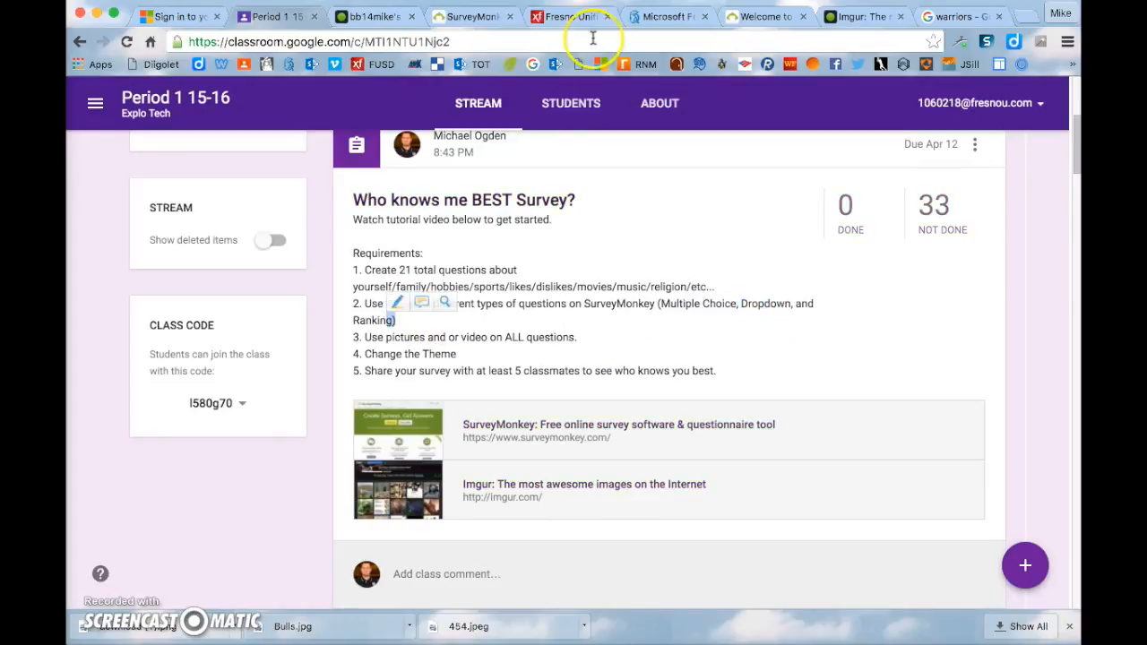
left_click(863, 18)
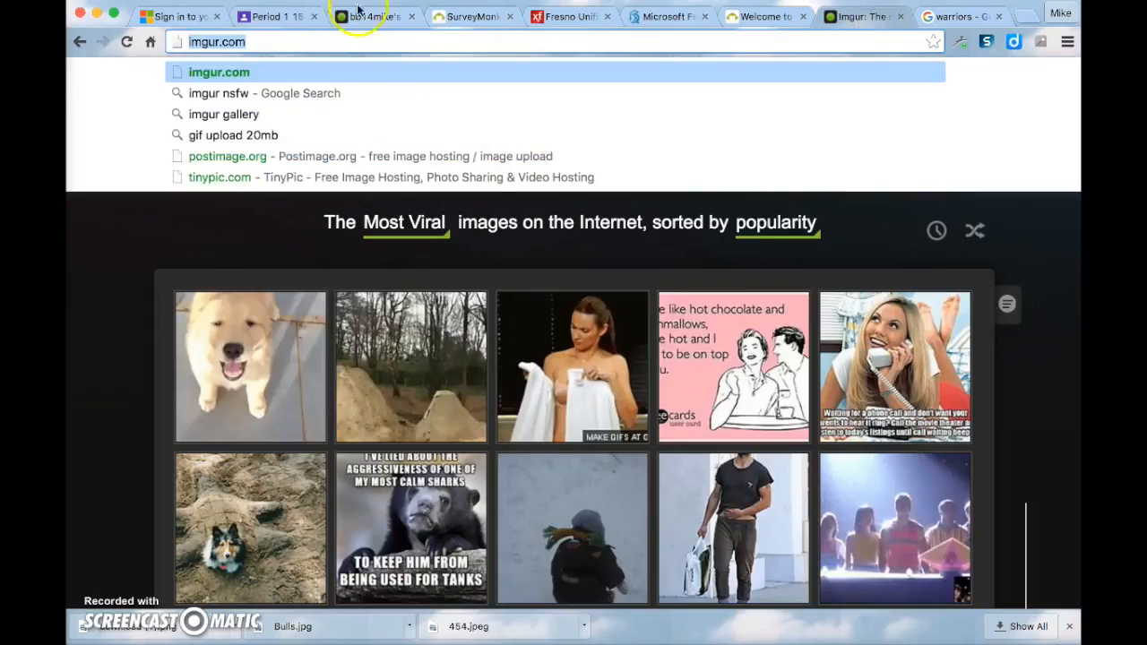
left_click(366, 18)
left_click(441, 16)
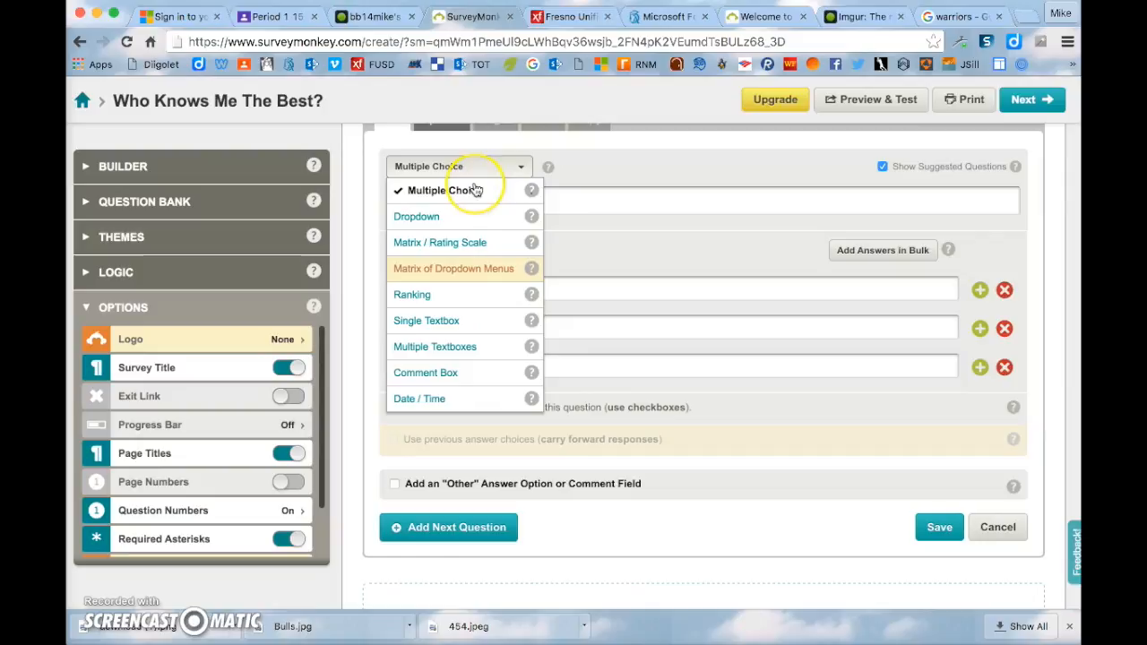
- Type 'What is my favorite funny video. (School Appropriate)' as Q2's question text
left_click(637, 206)
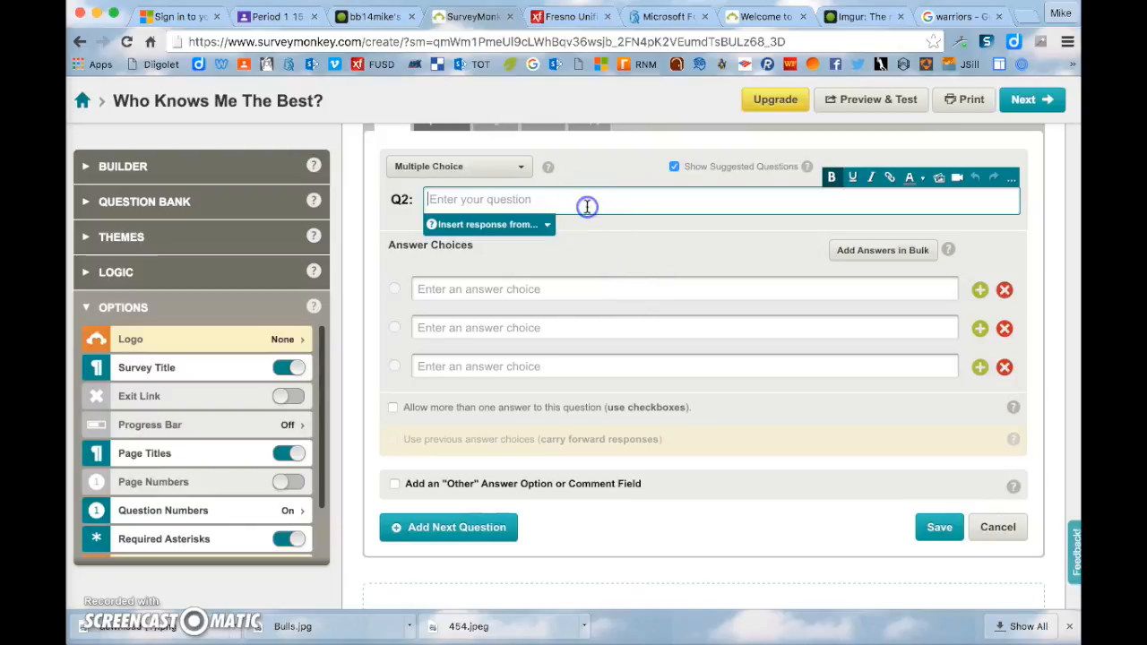
key("BackSpace")
key("BackSpace")
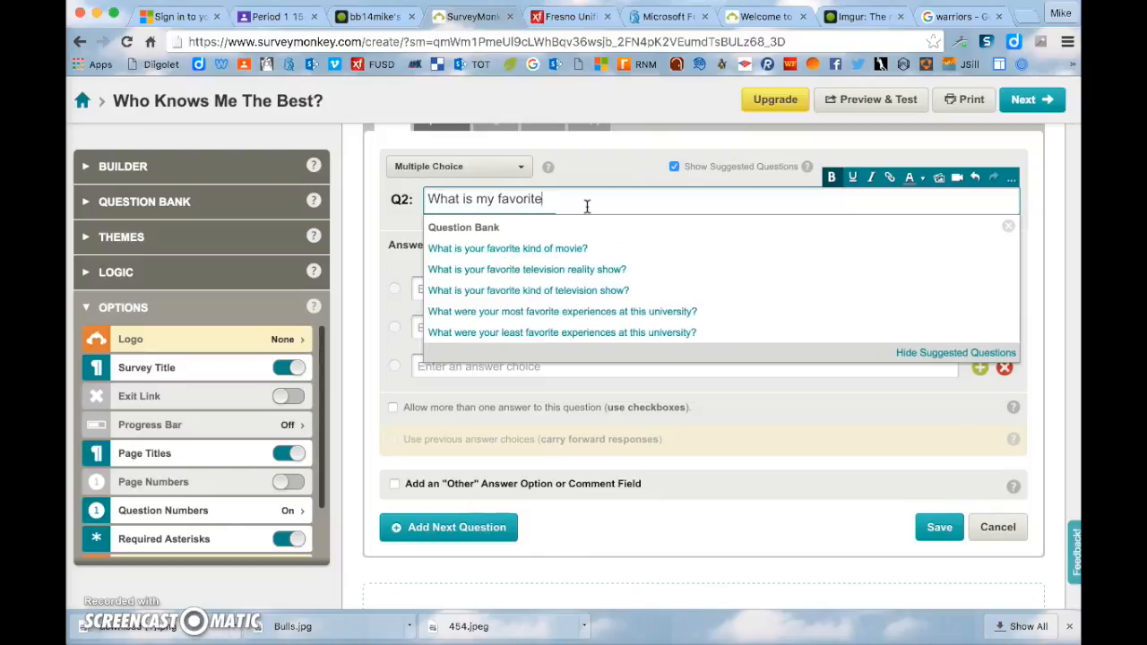
type("vid")
type("roproay")
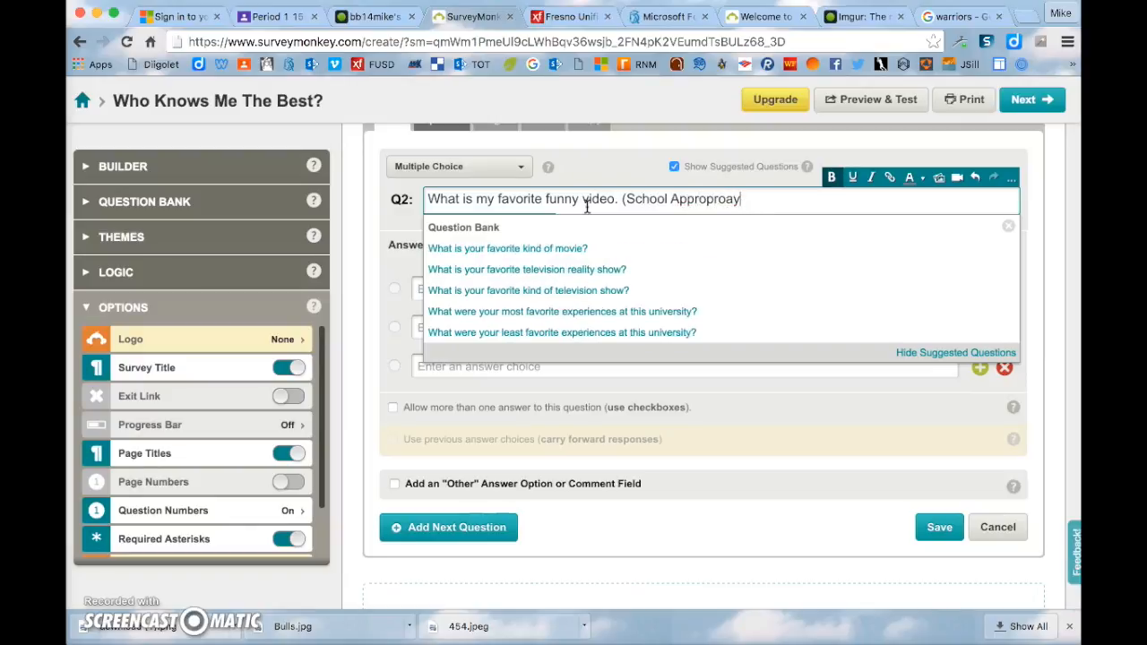
key("BackSpace")
key("BackSpace")
key("BackSpace")
type("iate)")
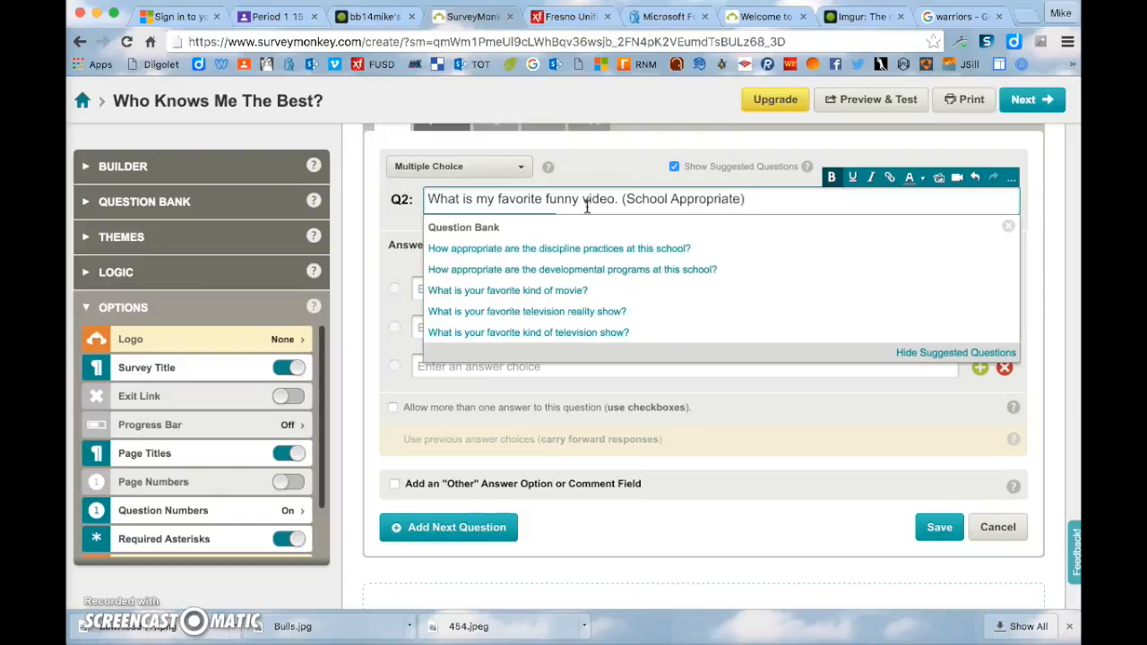
left_click(845, 436)
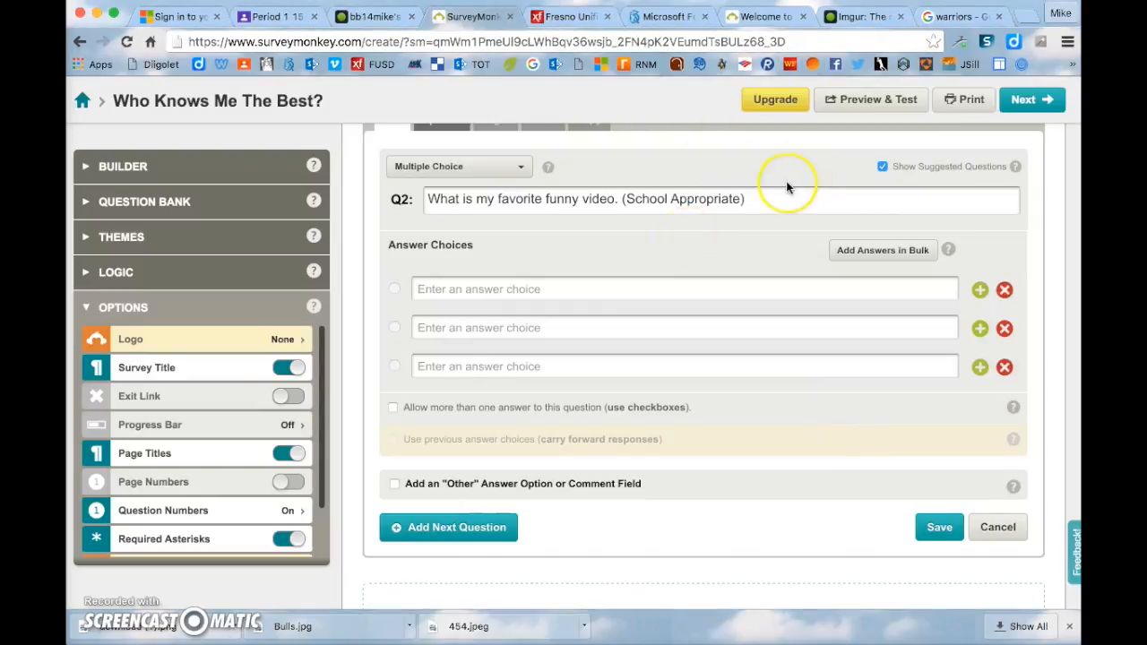
- Go to YouTube and search for Dude Perfect
left_click(963, 17)
type("youtube.com")
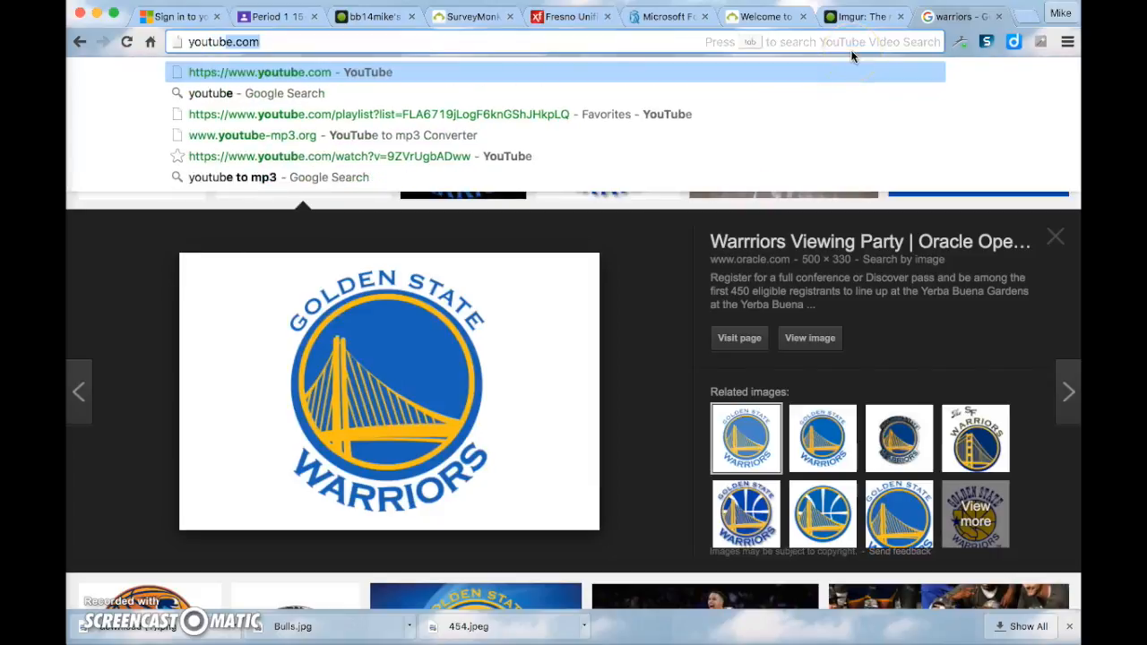
key("Return")
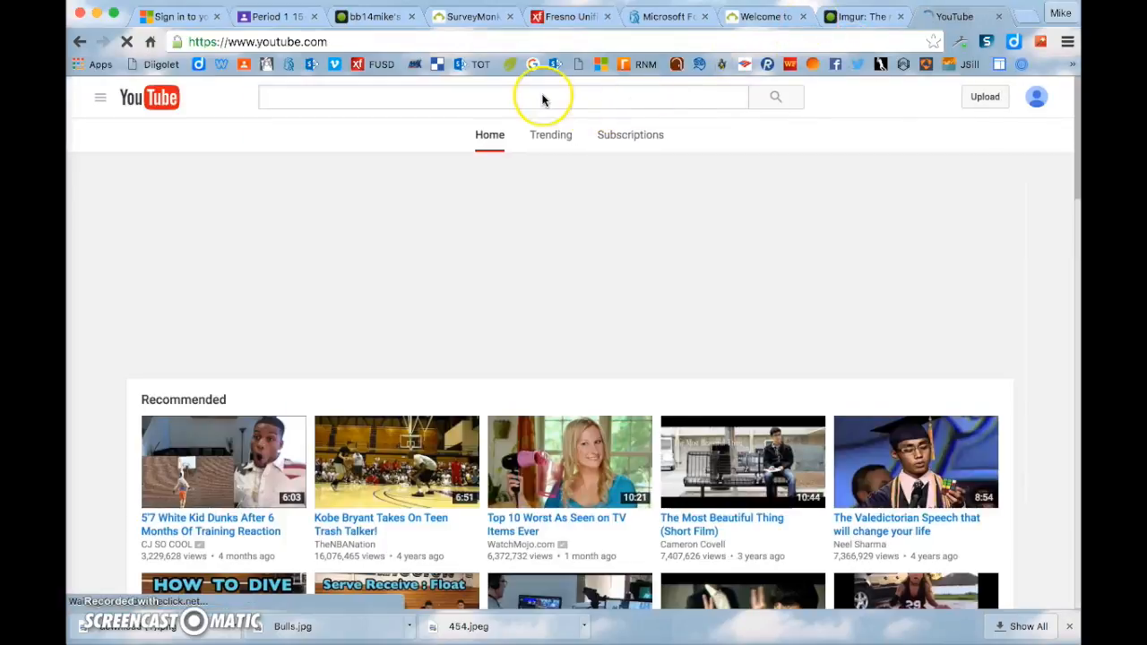
left_click(543, 96)
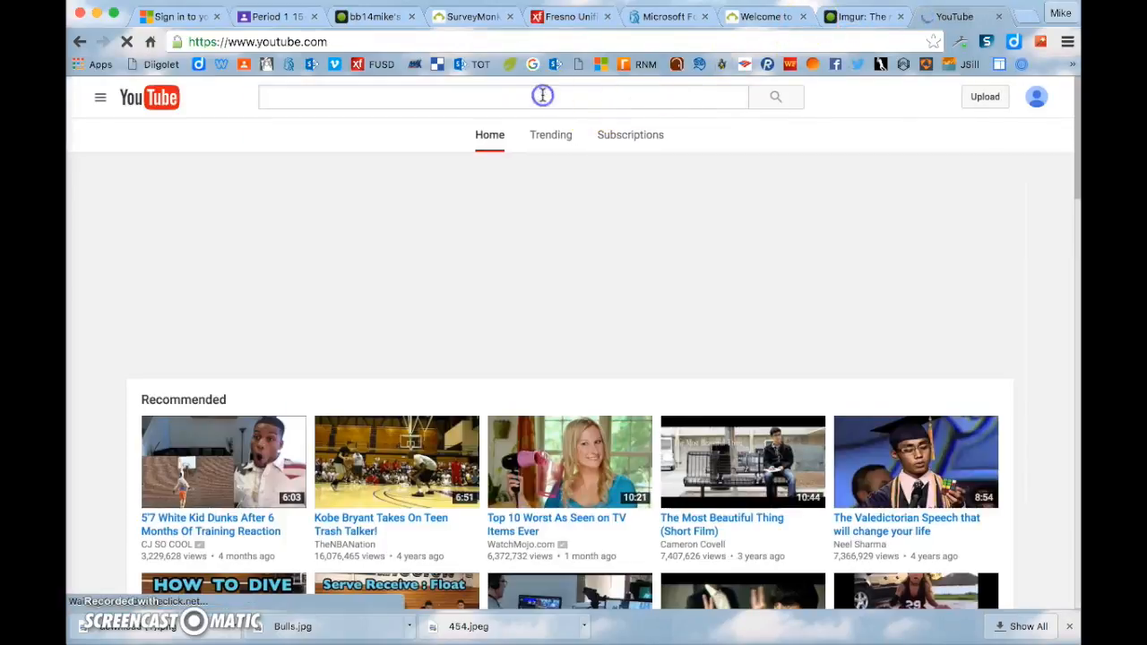
type("dude perfect")
key("Return")
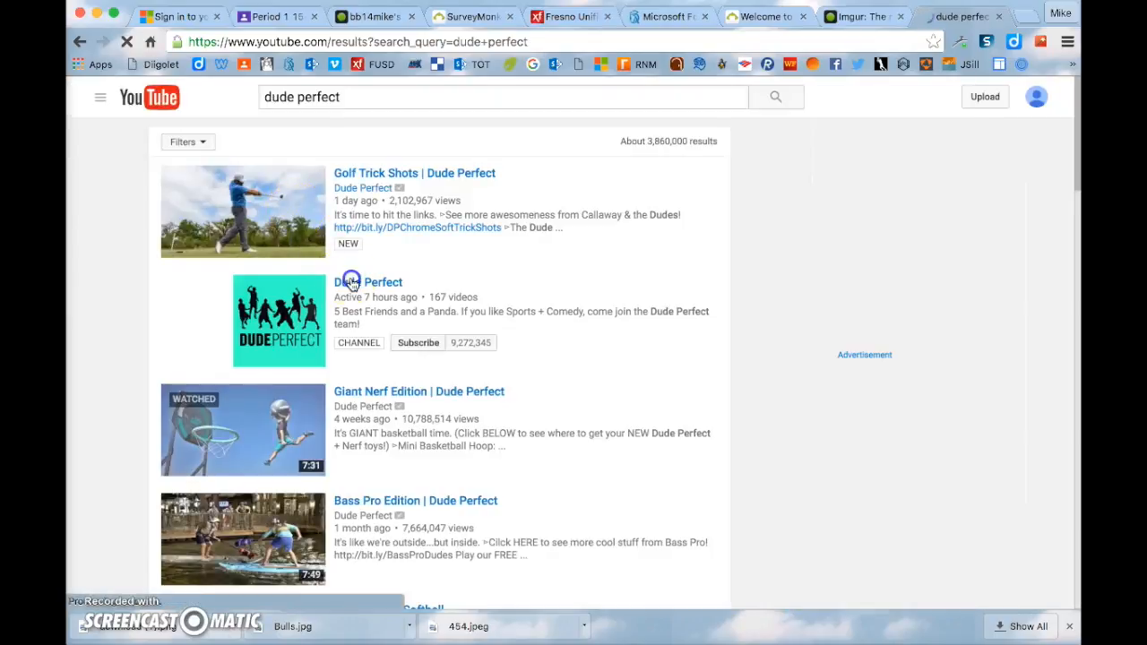
left_click(350, 283)
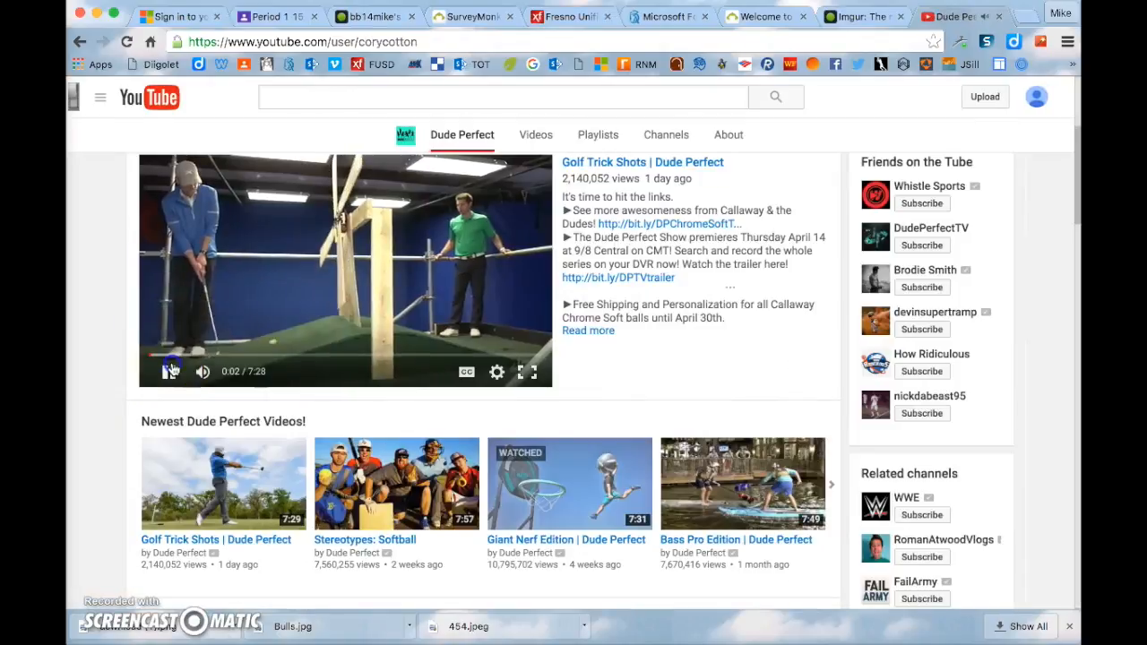
- Open Dude Perfect's 'Golf Trick Shots' video and pause it
left_click(168, 372)
scroll(631, 208, "up", 1)
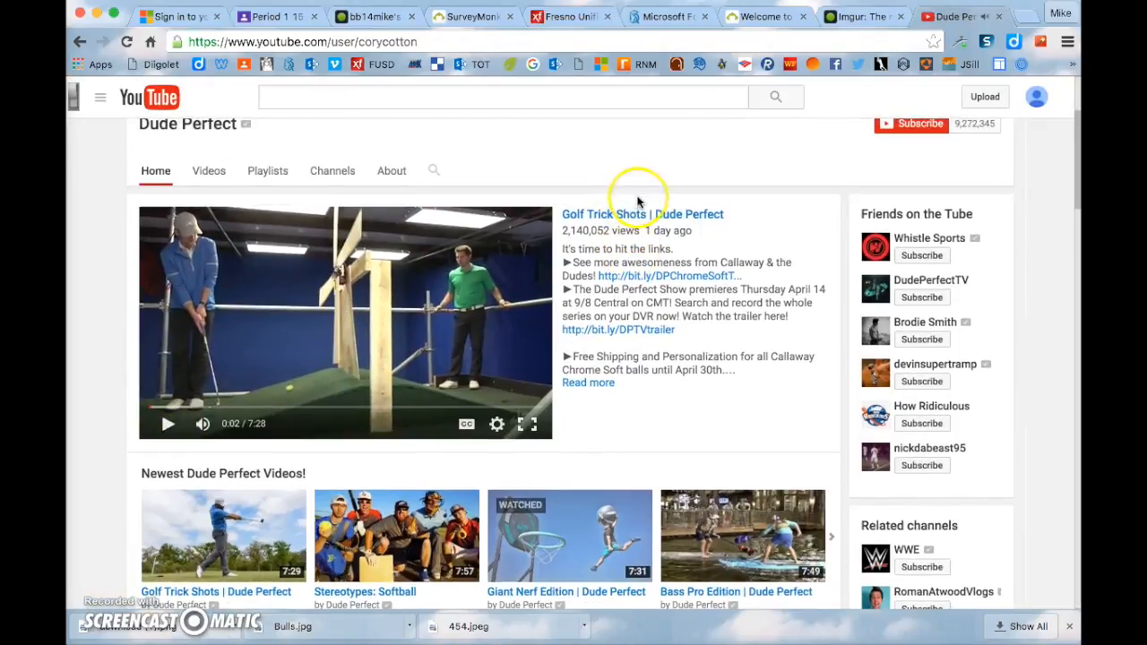
left_click(645, 215)
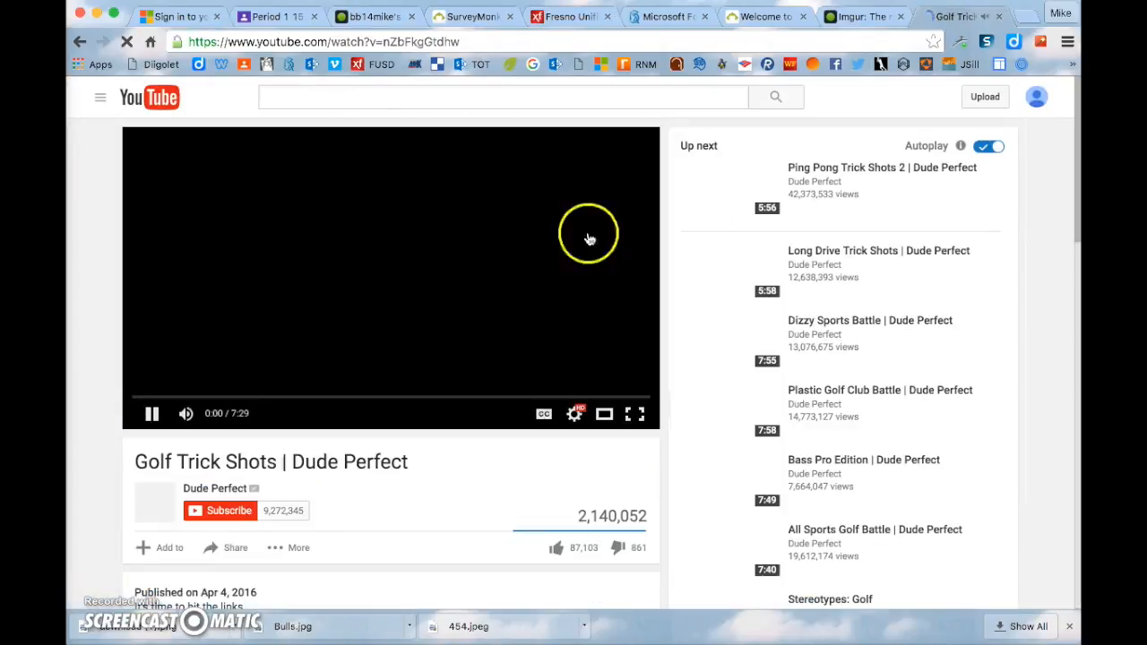
left_click(150, 413)
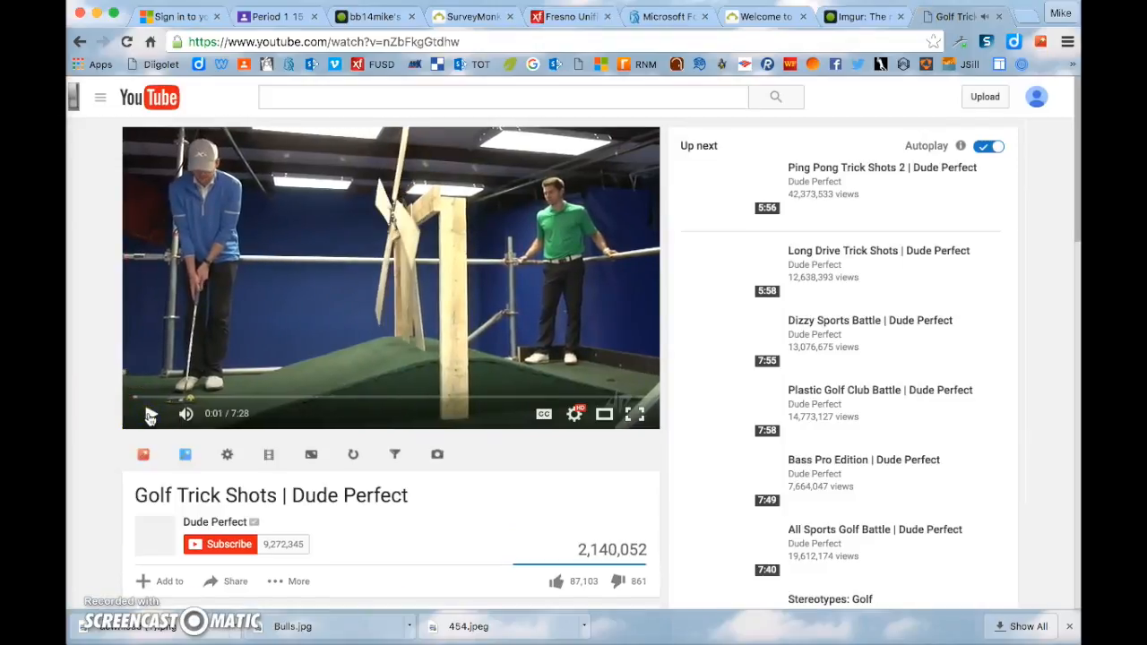
scroll(151, 418, "down", 5)
scroll(151, 418, "up", 2)
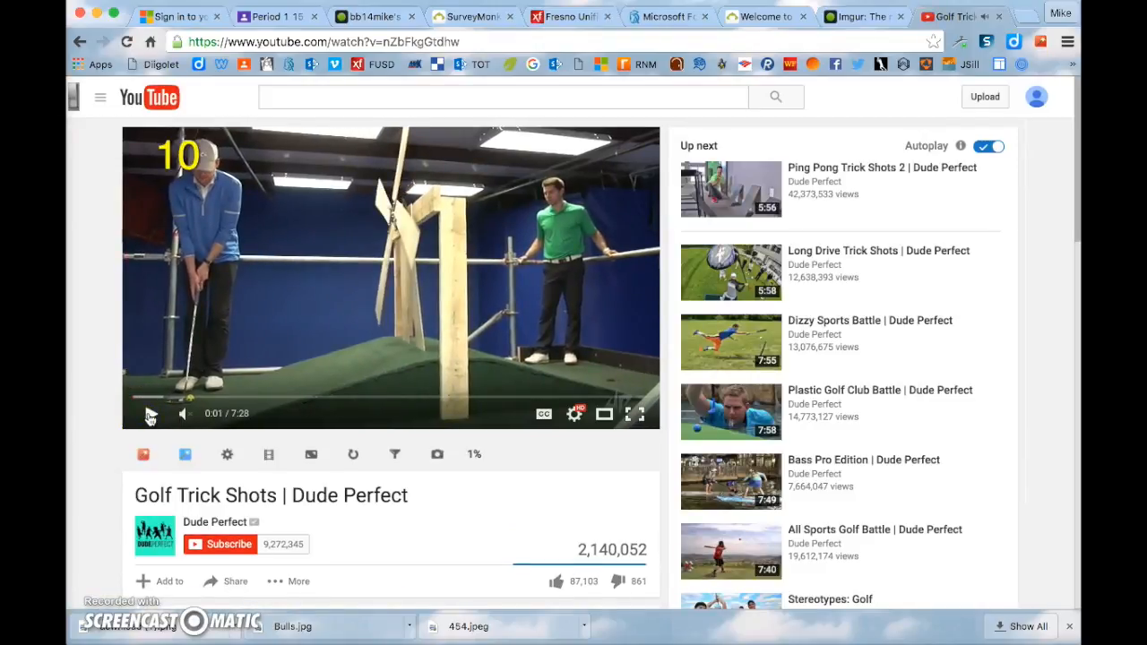
scroll(104, 401, "down", 2)
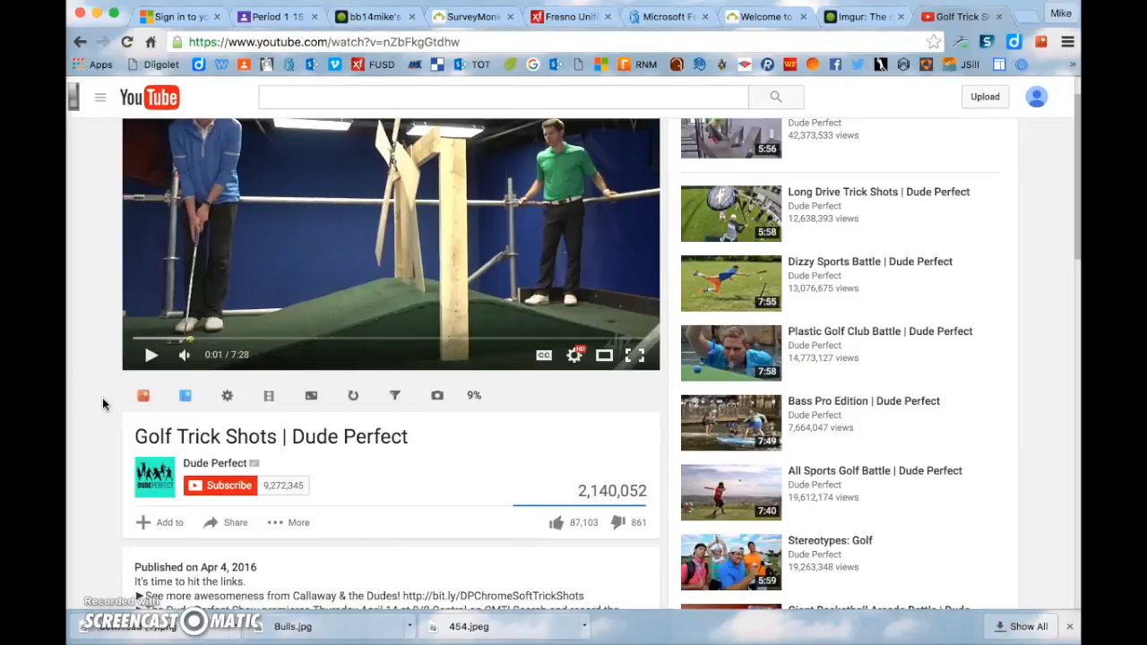
scroll(102, 405, "down", 1)
- Copy the video's iframe embed code from Share > Embed
left_click(227, 489)
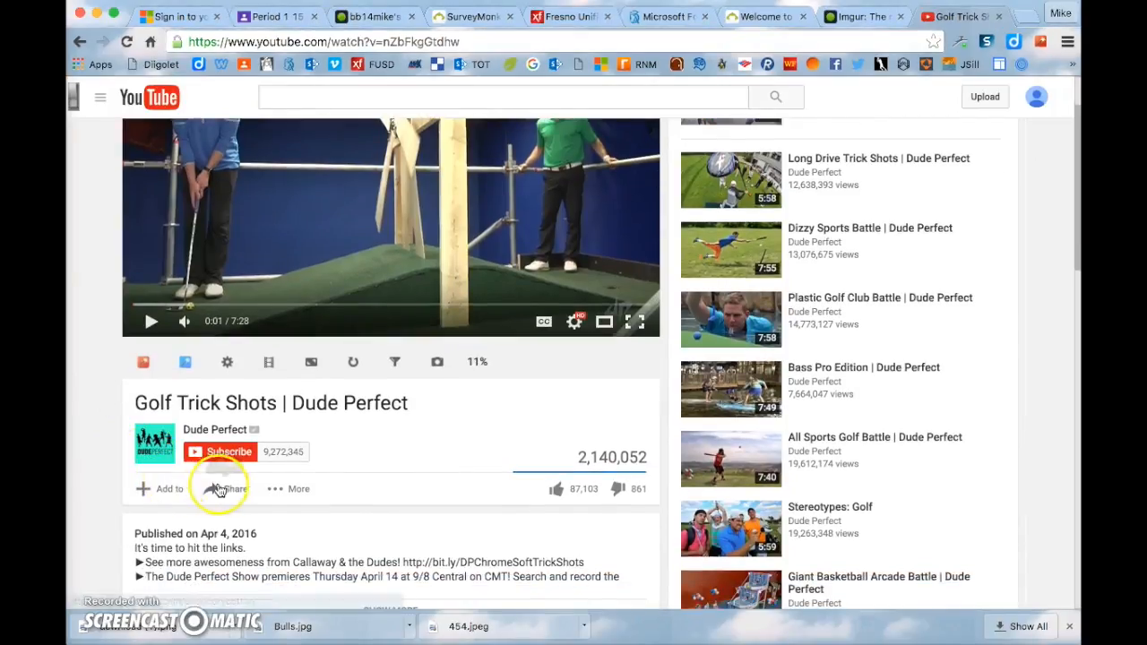
scroll(227, 489, "down", 2)
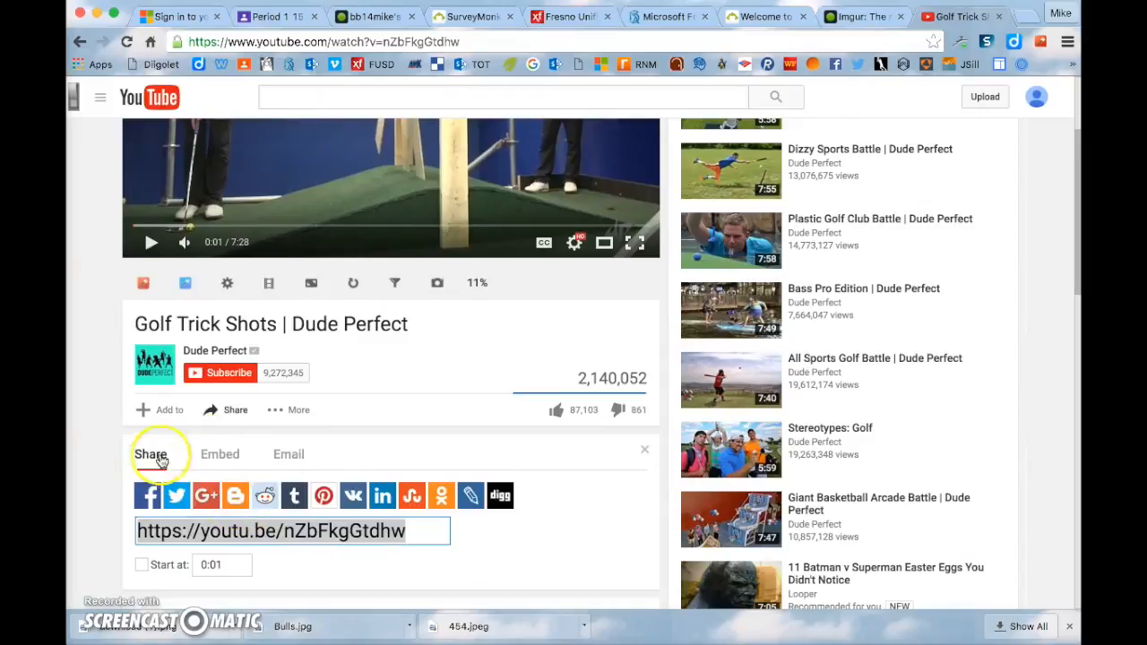
left_click(230, 457)
left_click(386, 495)
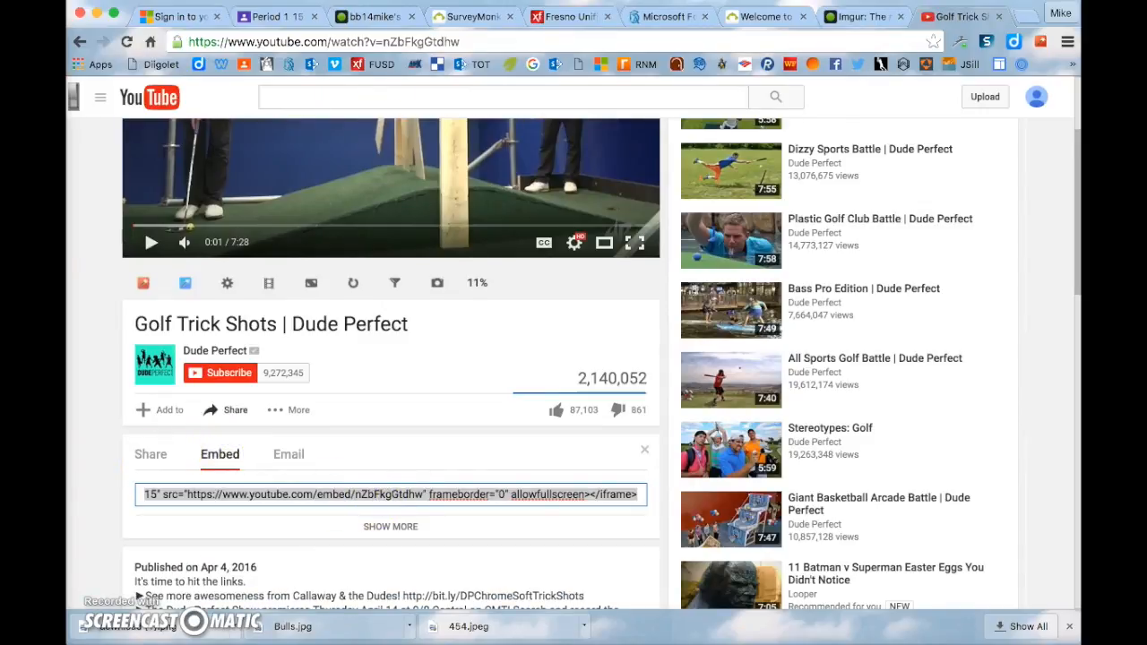
left_click(453, 17)
left_click(539, 285)
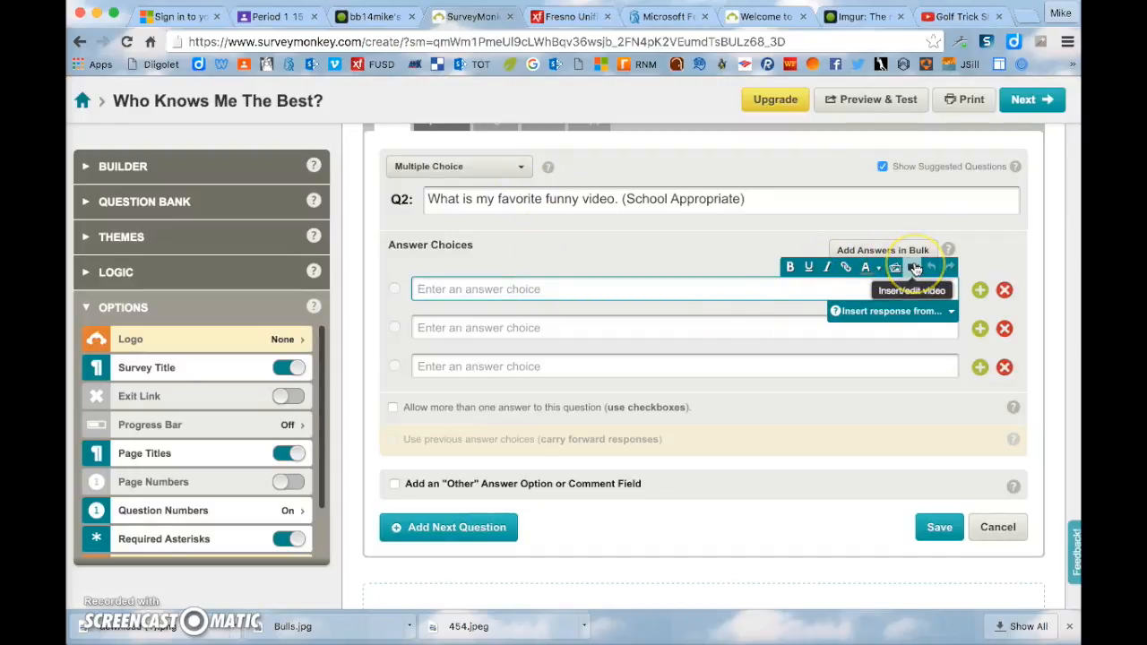
- Paste the Golf Trick Shots embed code as Q2's first answer video and save
left_click(914, 269)
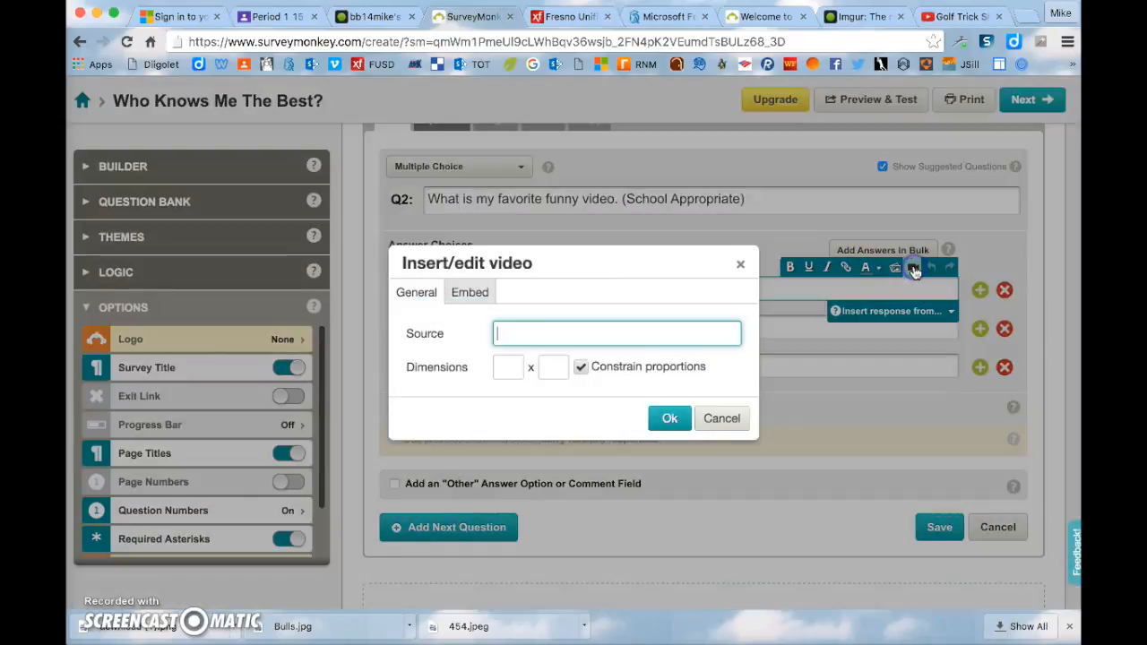
left_click(470, 294)
left_click(484, 352)
type("<iframe width=\"560\" height=\"315\" src=\"https://www.youtube.com/embed/nZbFkgGtdhw\" frameborder=\"0\" allowfullscreen></iframe>")
left_click(670, 410)
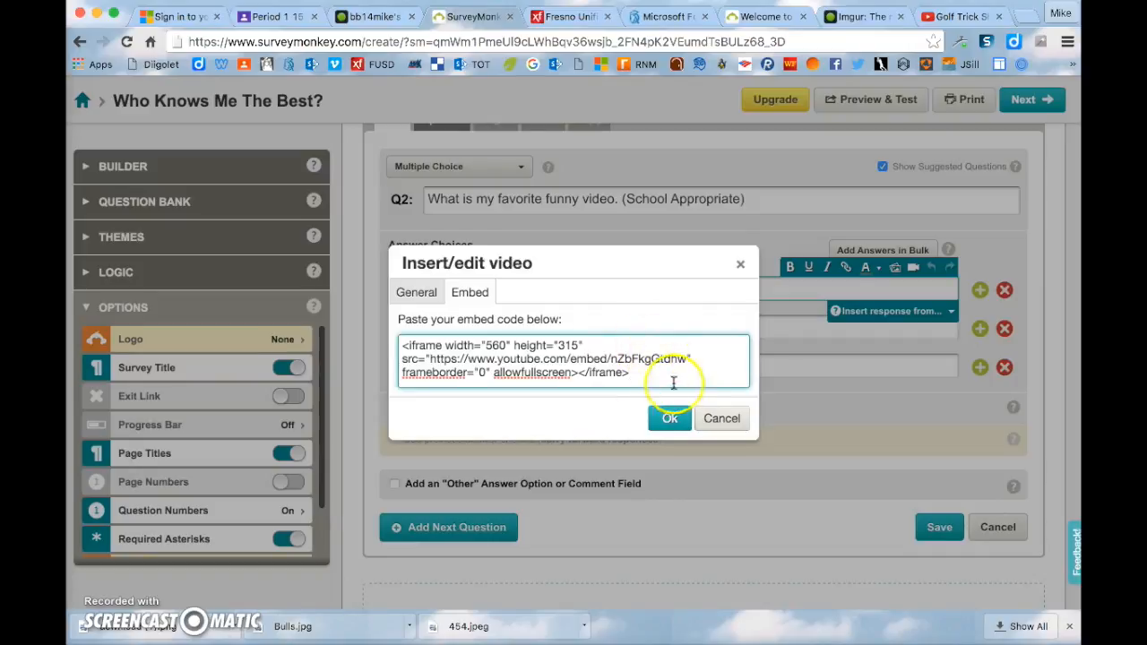
left_click(673, 426)
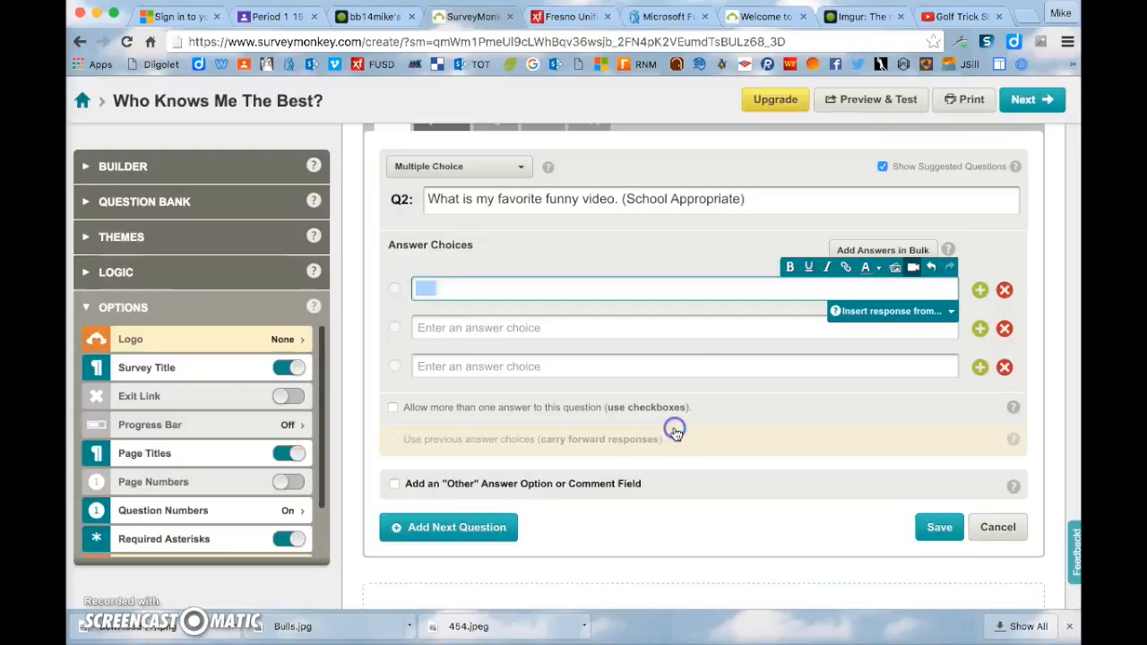
left_click(932, 533)
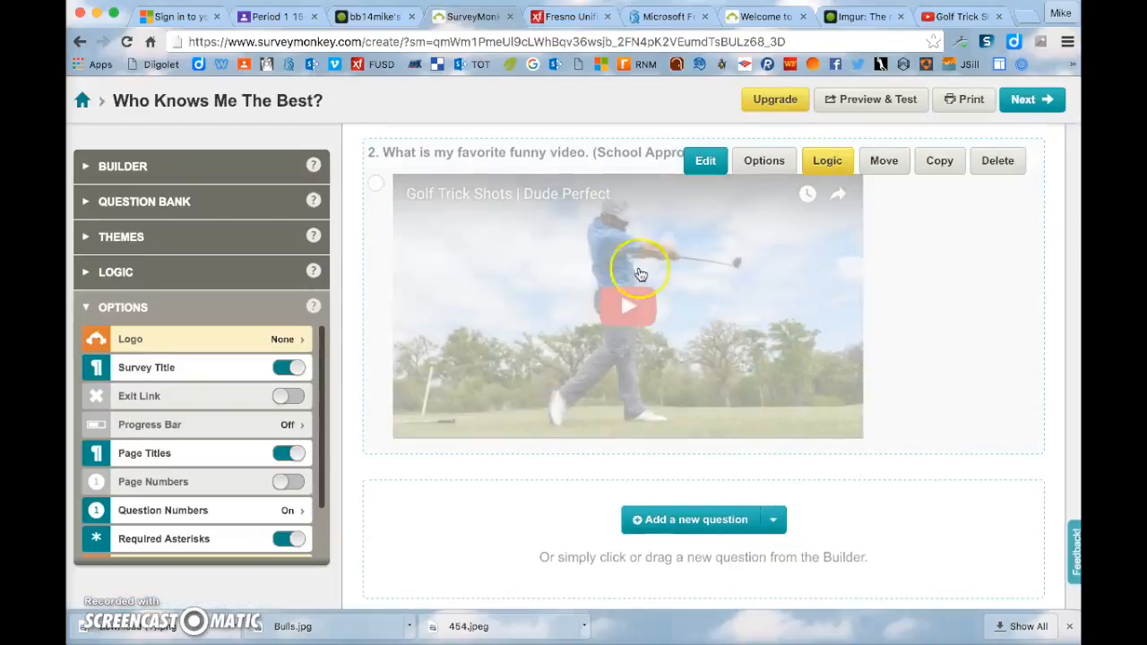
- Preview the survey as a respondent, then play and pause the embedded golf video
left_click(867, 101)
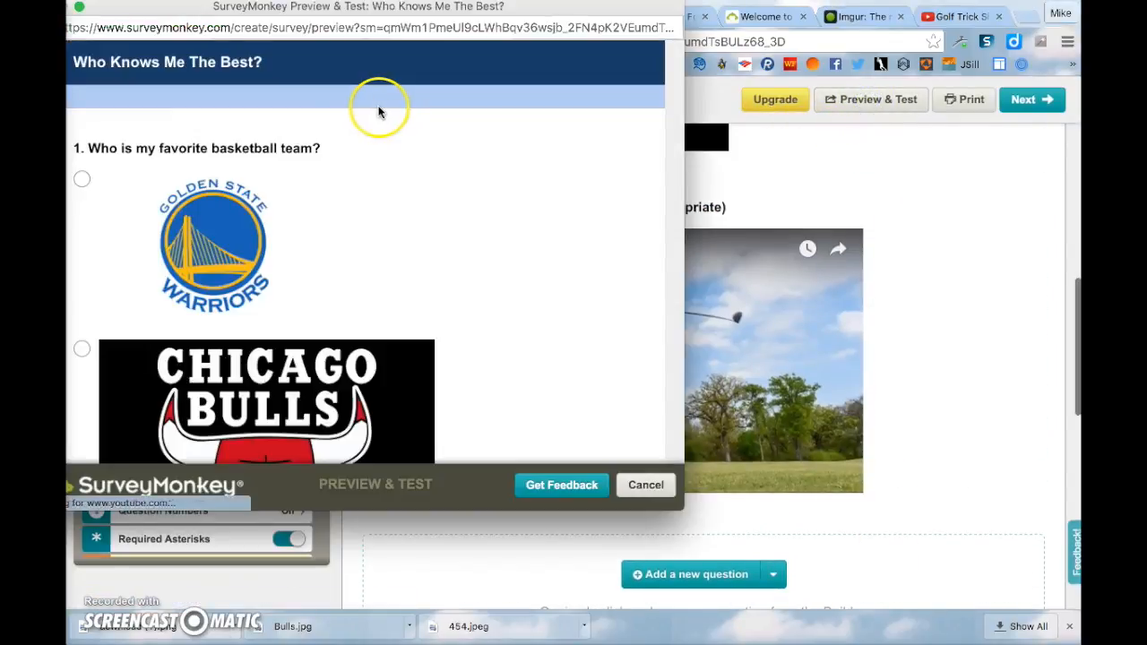
scroll(380, 112, "down", 10)
scroll(200, 161, "up", 10)
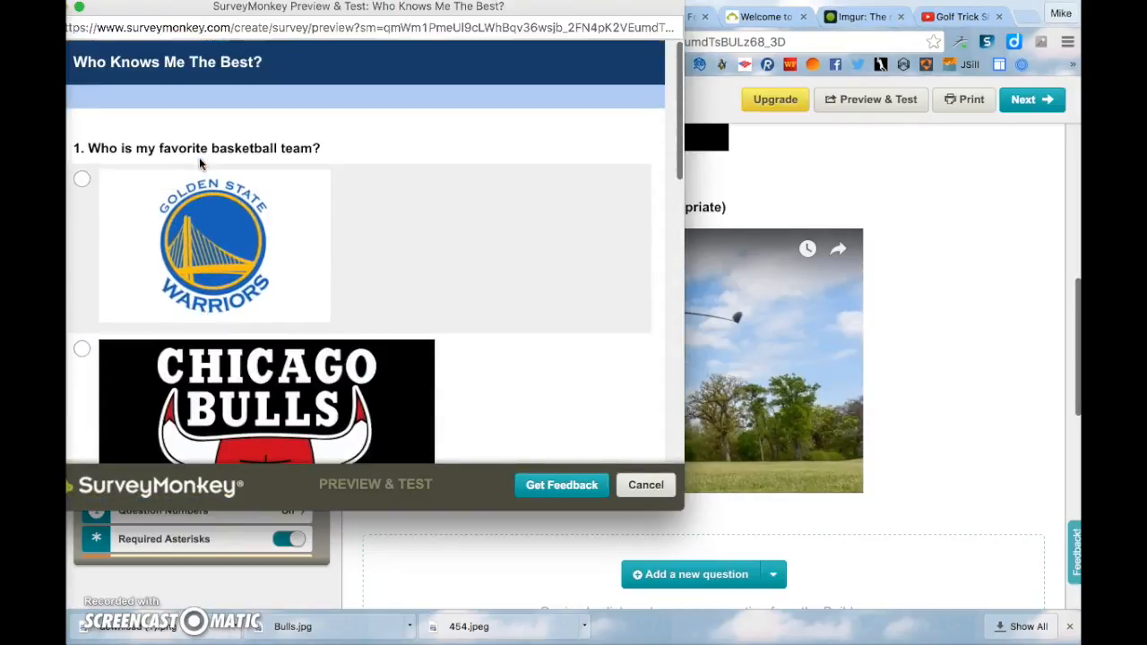
scroll(200, 162, "down", 2)
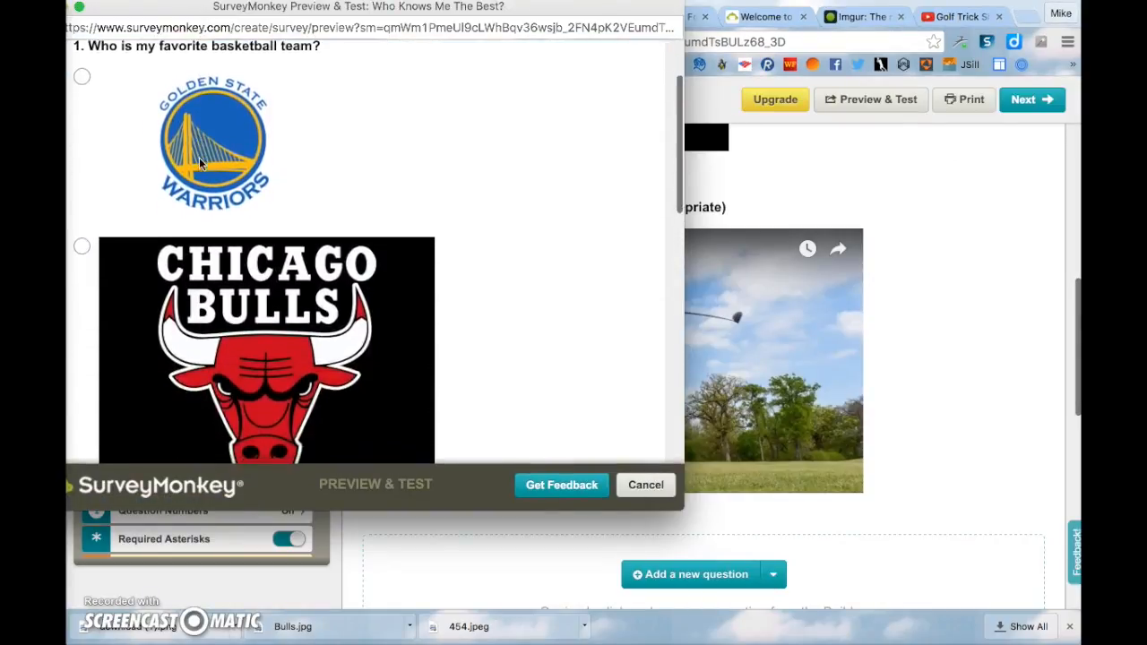
scroll(200, 161, "down", 10)
left_click(143, 94)
left_click(334, 235)
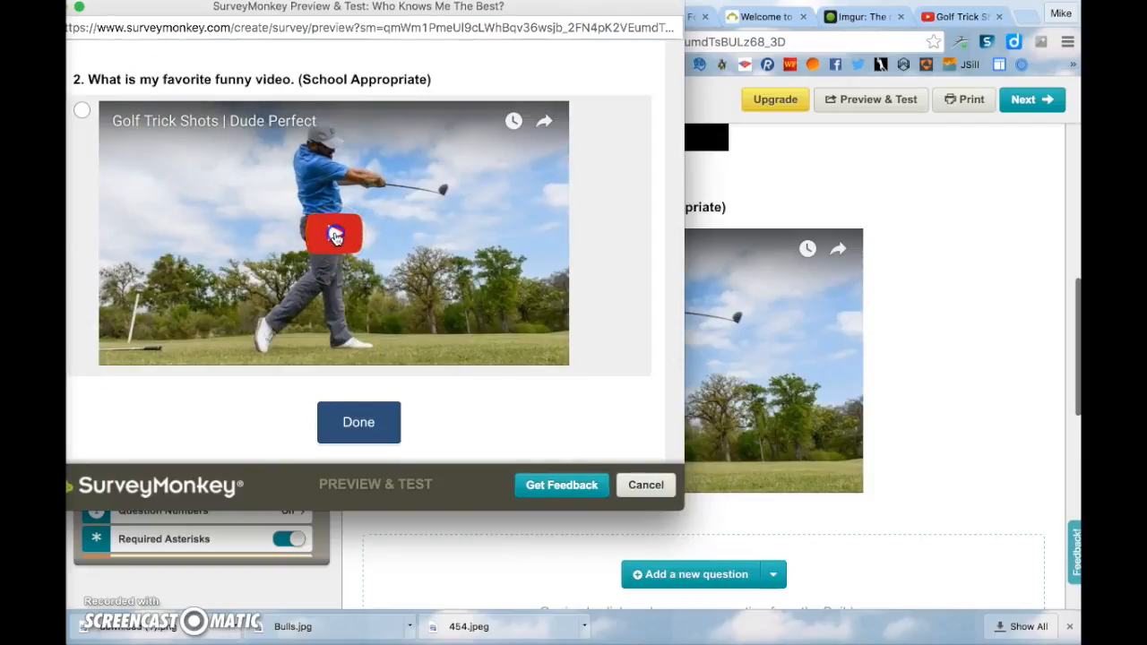
left_click(334, 236)
left_click(127, 351)
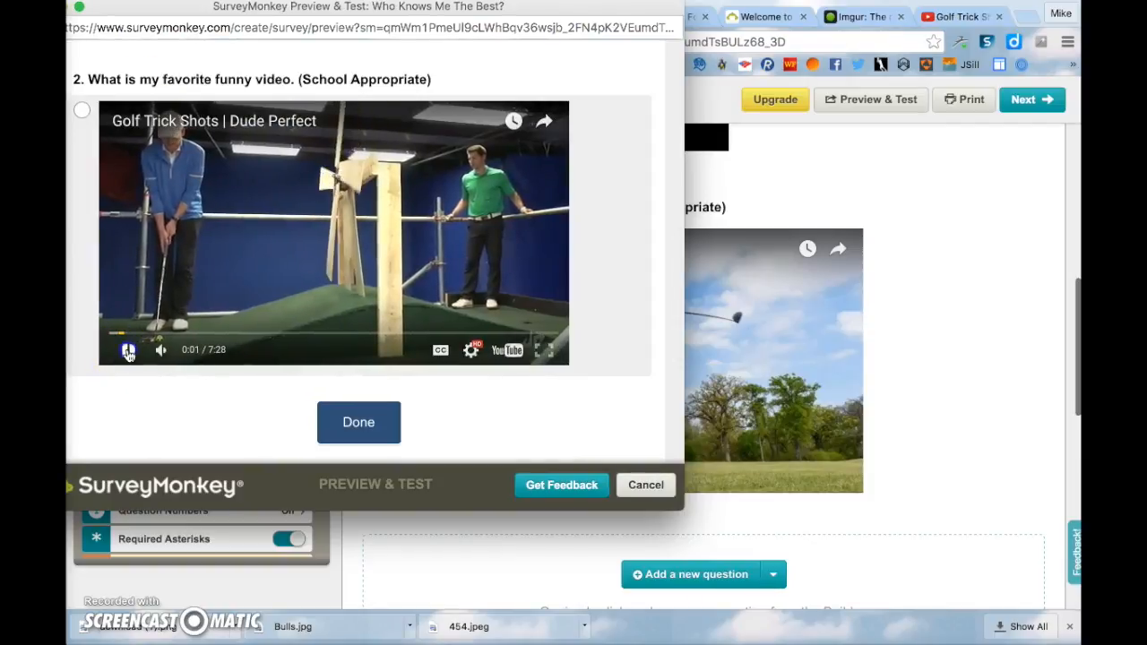
- Finish the preview and close it to return to the survey editor
left_click(358, 420)
left_click(647, 485)
scroll(818, 376, "up", 10)
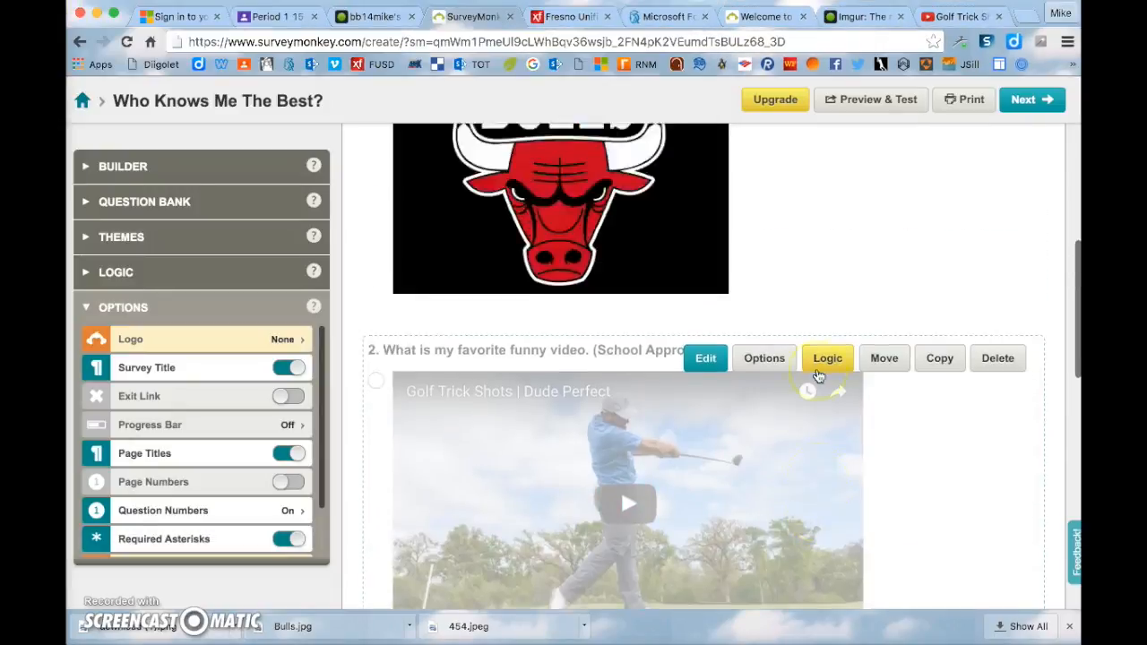
scroll(819, 376, "down", 3)
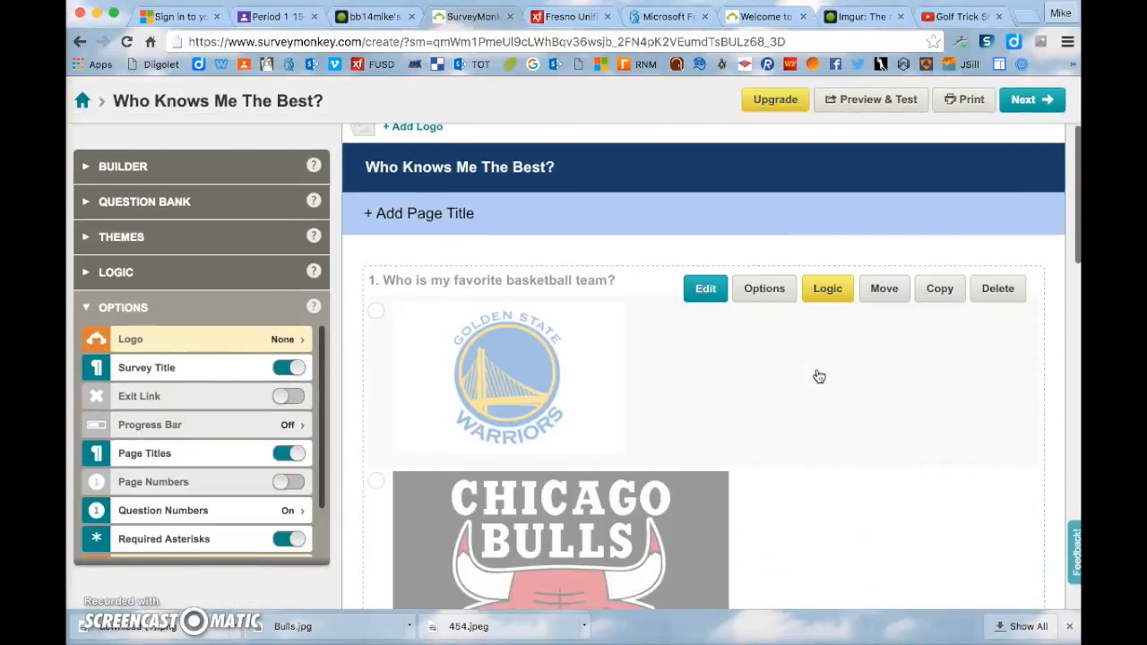
scroll(816, 375, "down", 2)
- Look over the Q1 logos and Q2 video, then bring up the Google Classroom assignment requirements
left_click(597, 341)
scroll(597, 341, "down", 2)
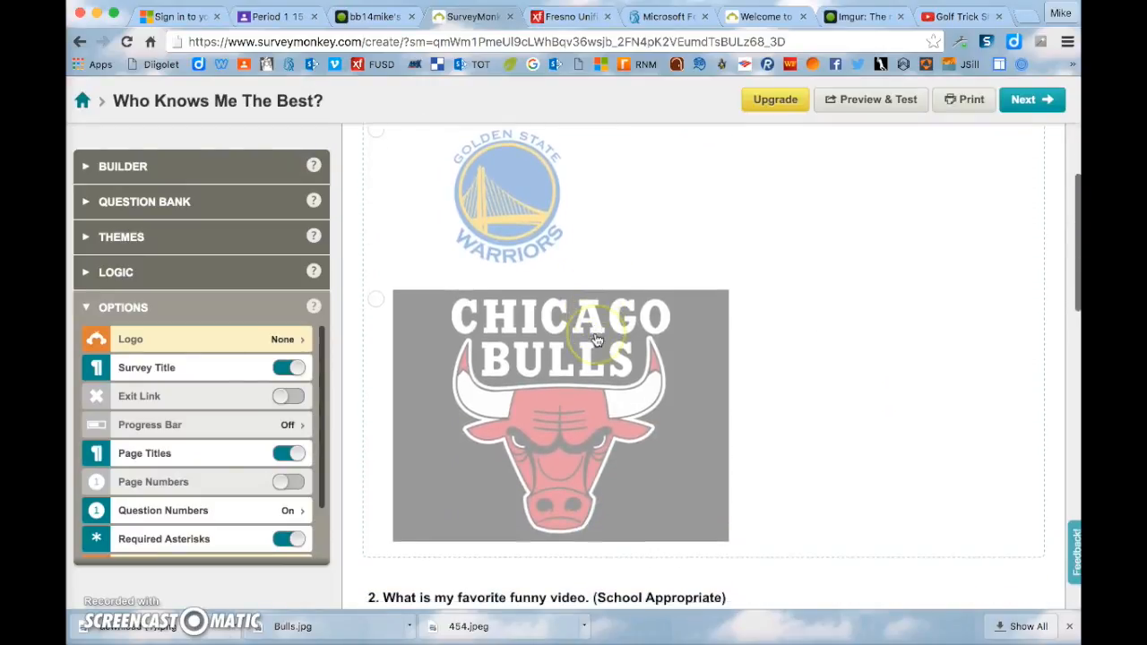
scroll(598, 340, "up", 1)
scroll(597, 340, "down", 3)
scroll(598, 340, "down", 8)
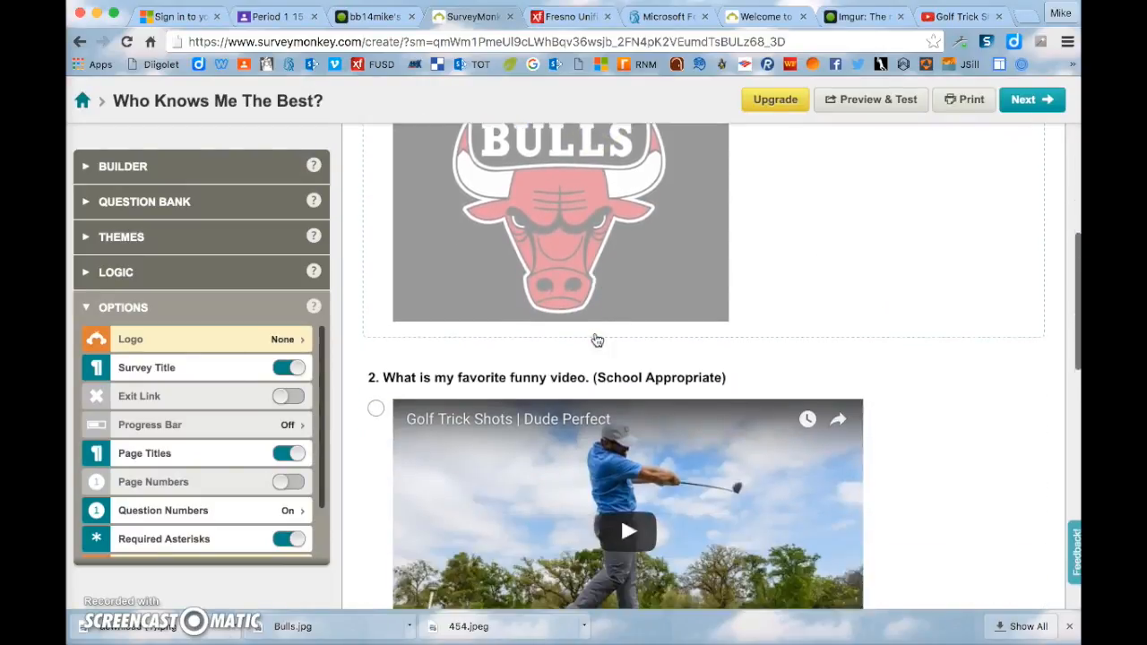
left_click(583, 338)
scroll(500, 325, "down", 2)
scroll(500, 324, "up", 3)
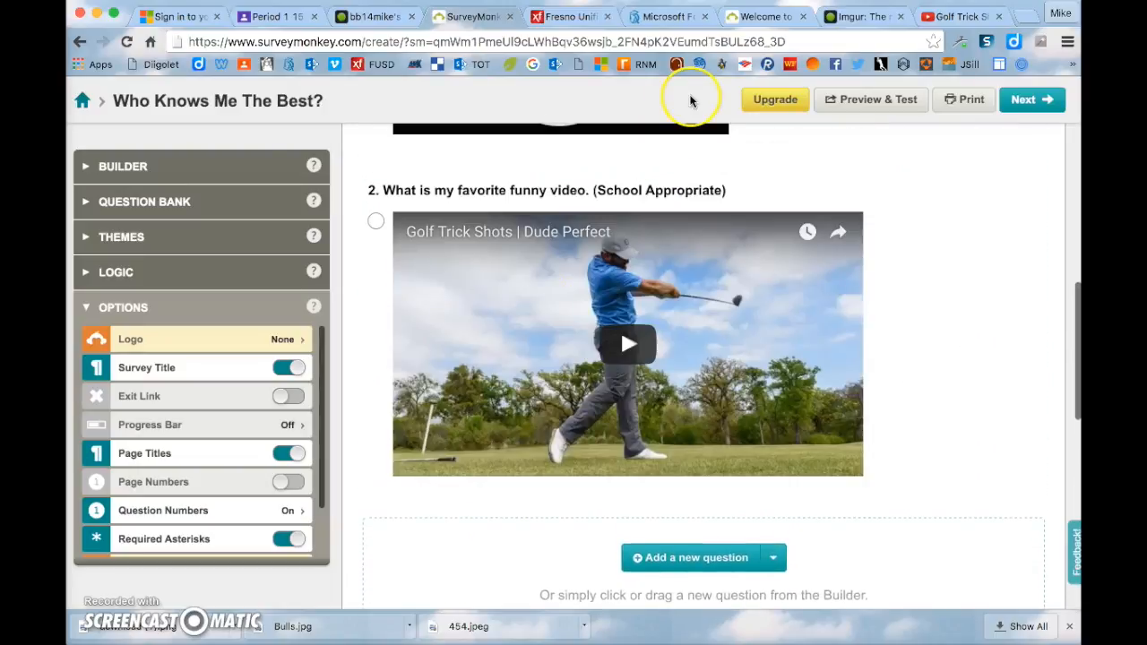
left_click(280, 18)
left_click_drag(737, 304, 770, 304)
- Read the requirements, highlighting the question types, pictures-and-video and 'Change the Theme' items, then return to SurveyMonkey
left_click(698, 230)
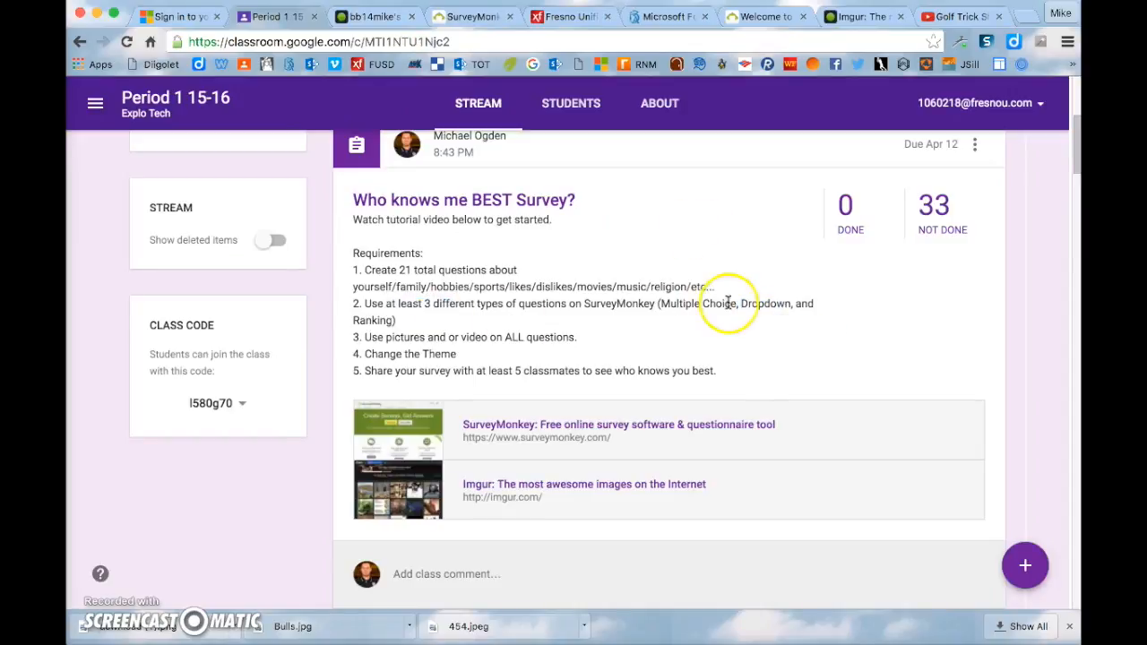
left_click_drag(422, 320, 372, 320)
left_click(436, 320)
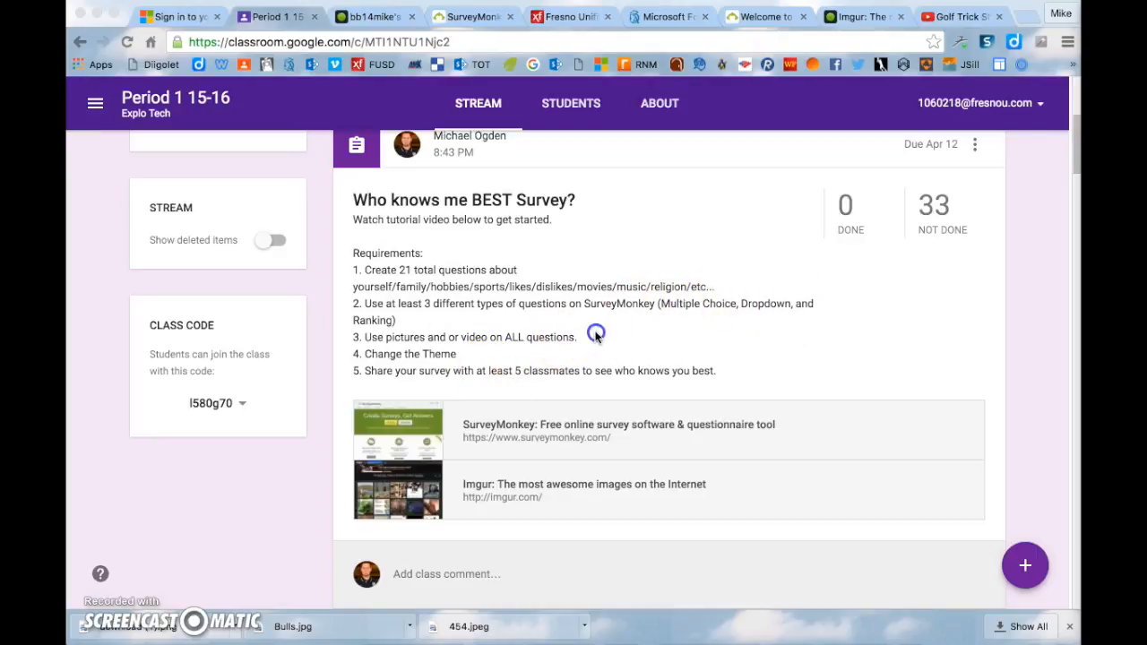
left_click(430, 352)
left_click_drag(371, 337, 566, 332)
left_click(597, 332)
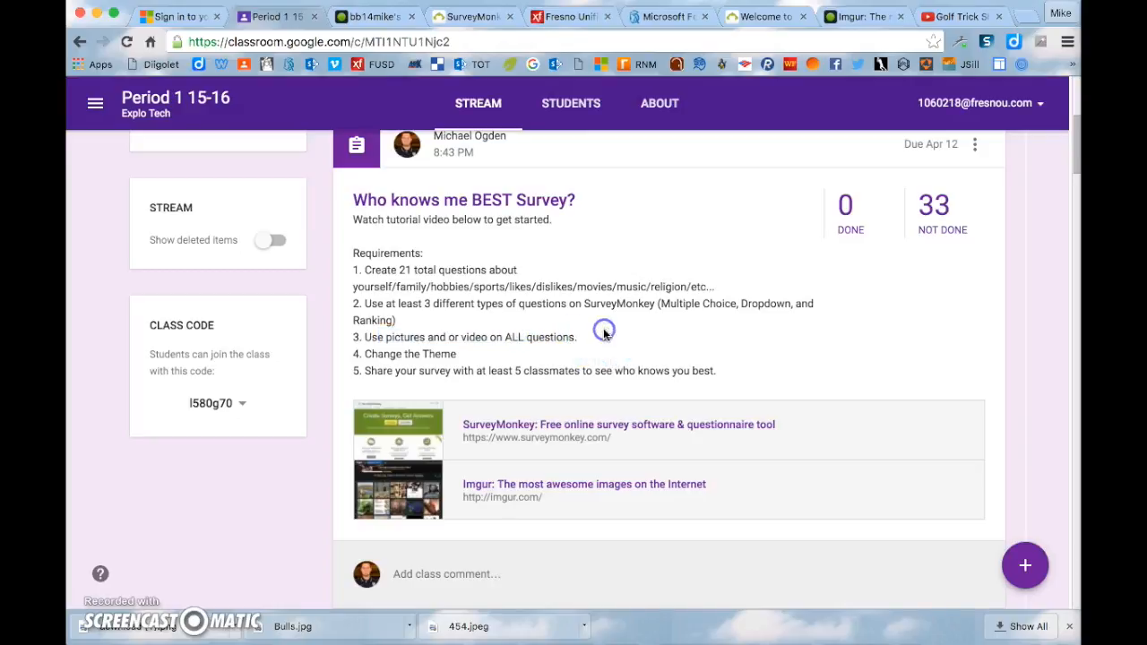
left_click_drag(458, 354, 418, 352)
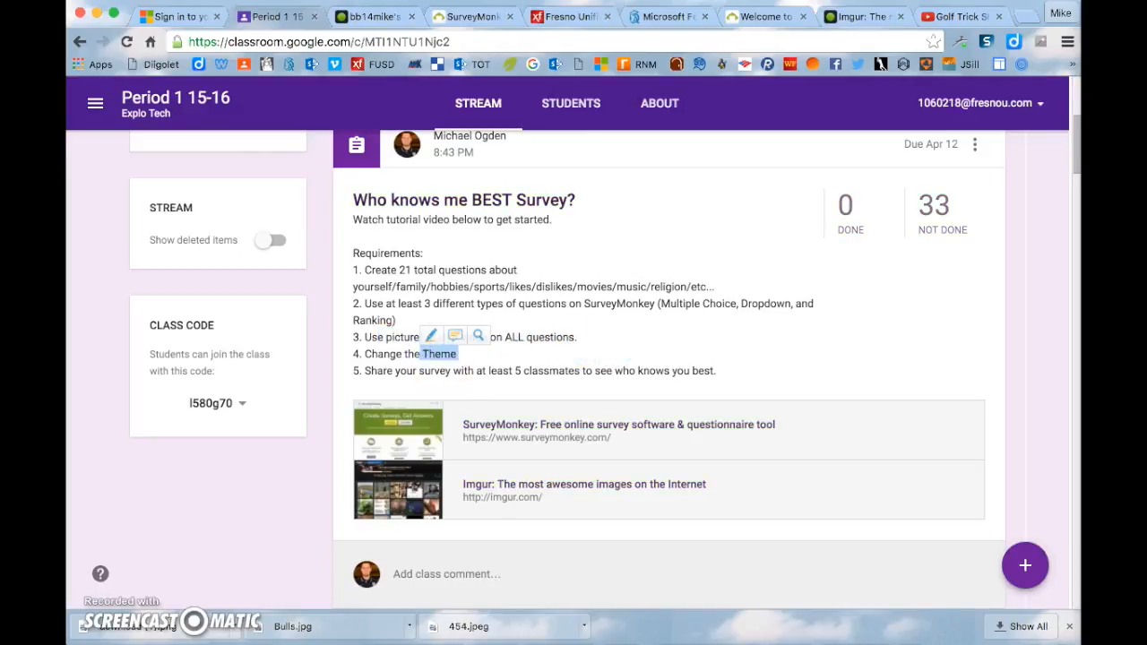
left_click(474, 16)
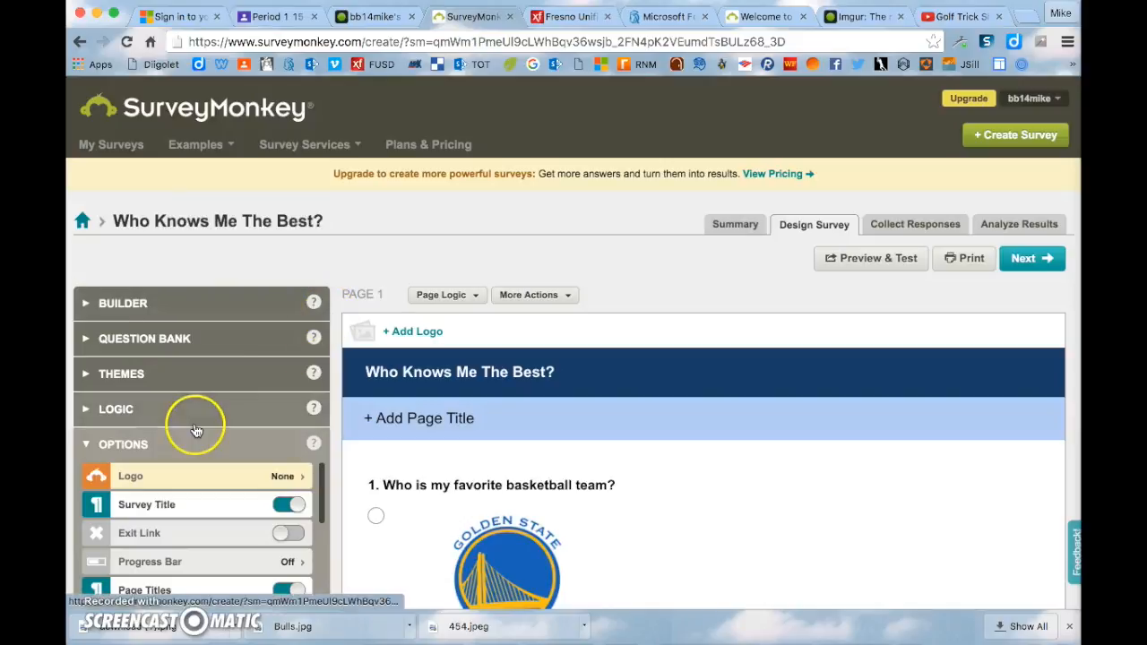
- Apply the Boardwalk theme from the Standard themes list, then go back to the Google Classroom assignment
left_click(190, 377)
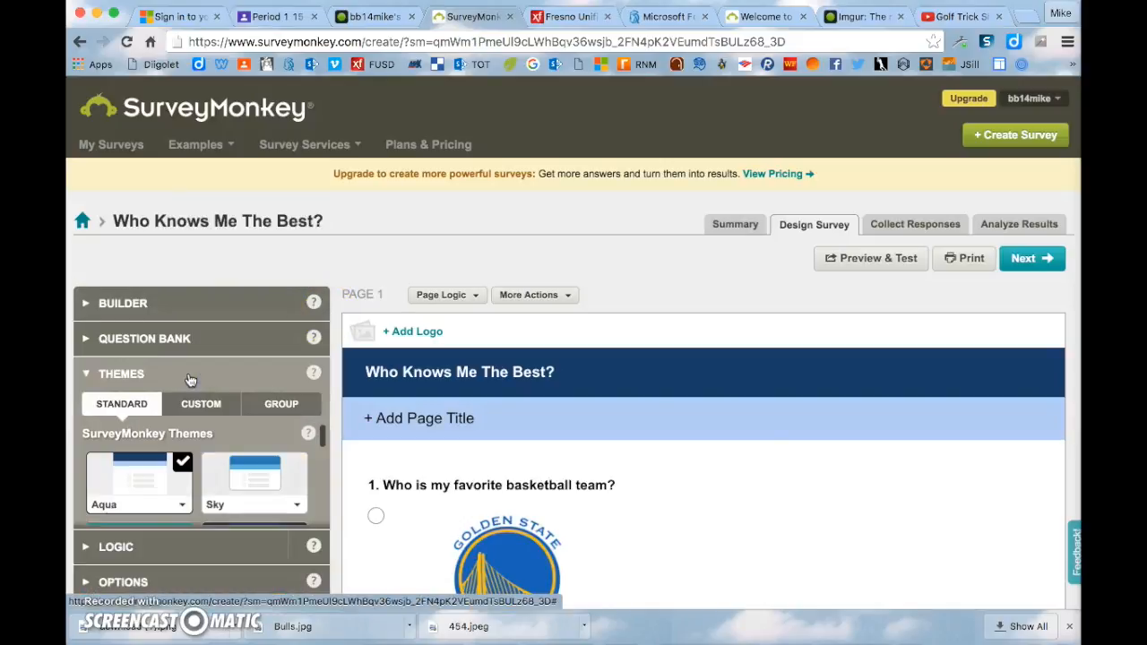
scroll(220, 381, "down", 2)
scroll(224, 386, "down", 3)
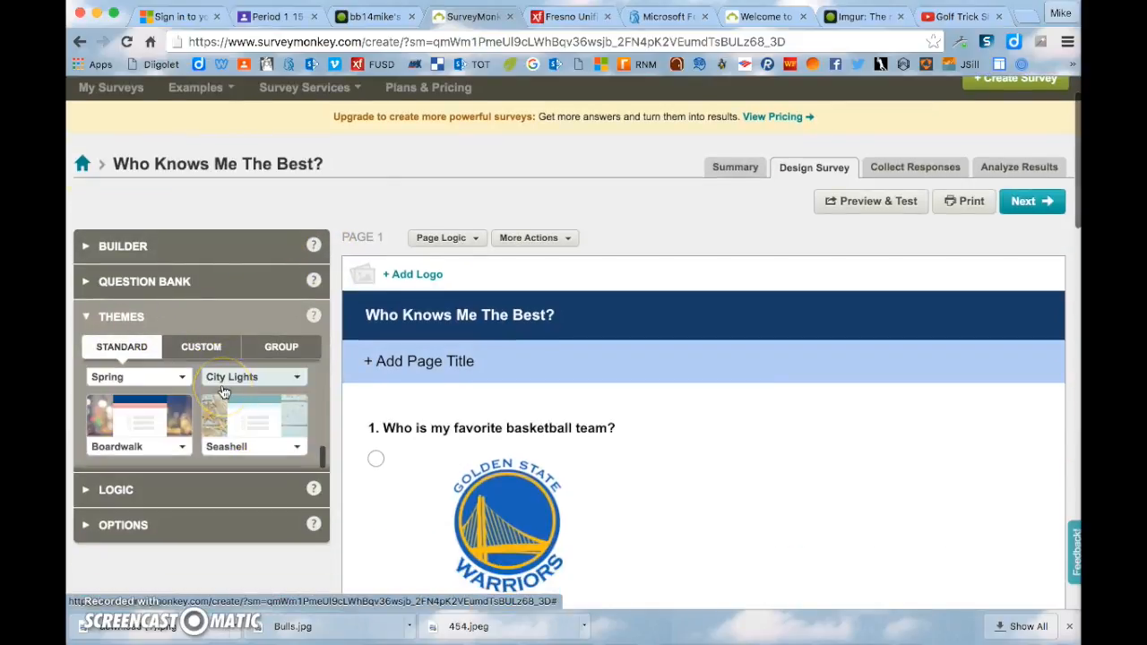
left_click(177, 420)
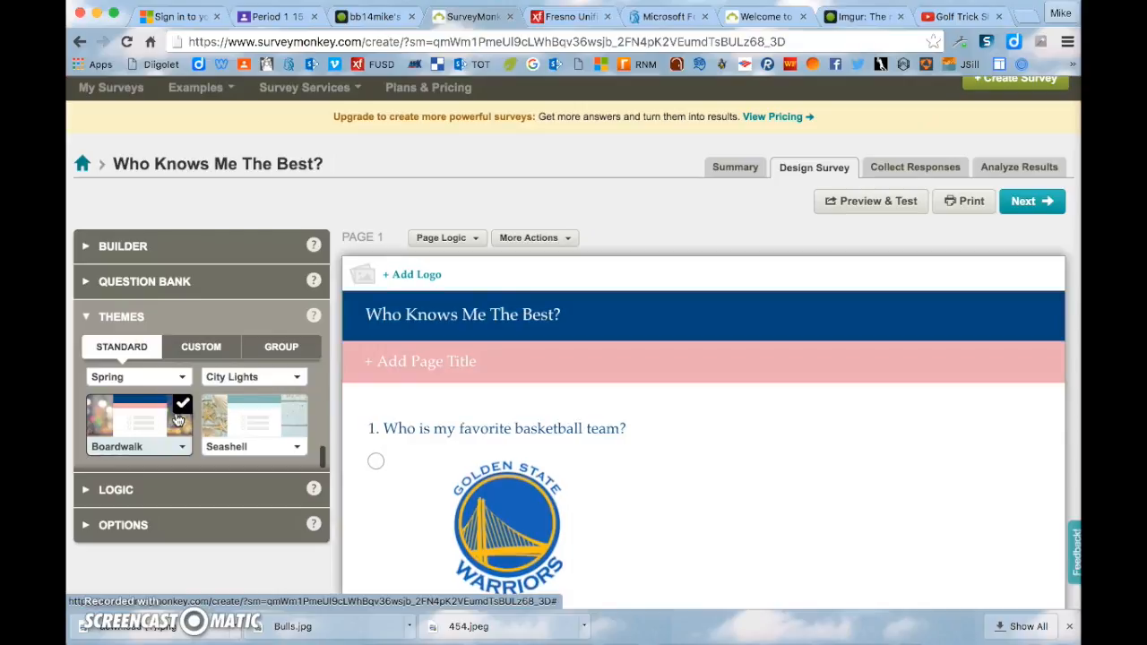
left_click(284, 11)
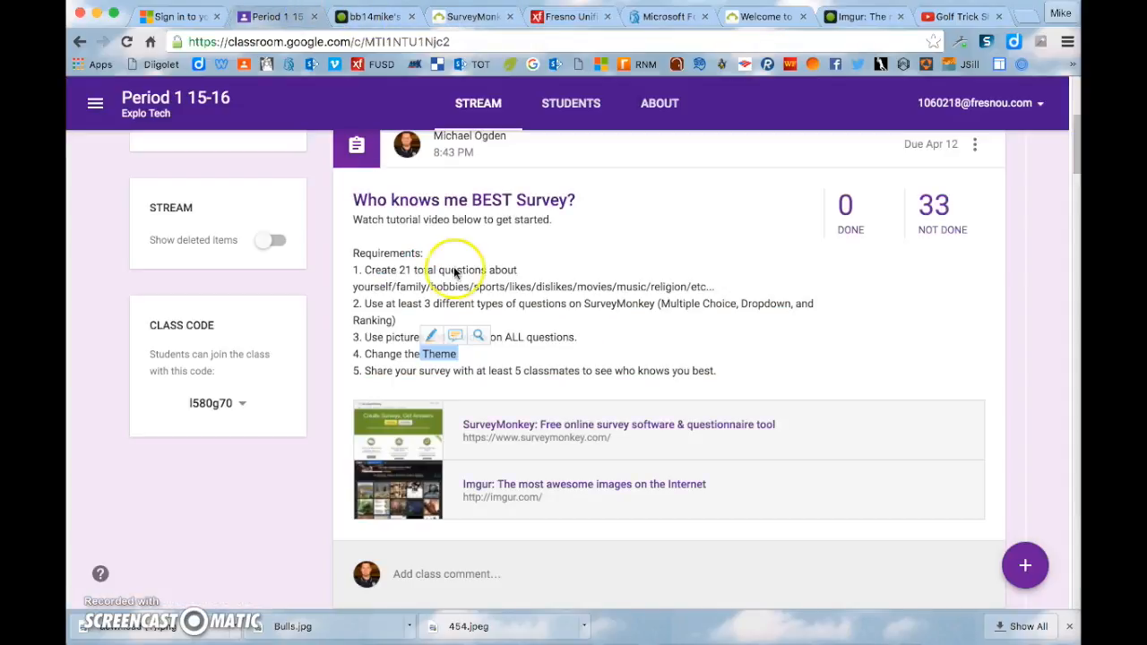